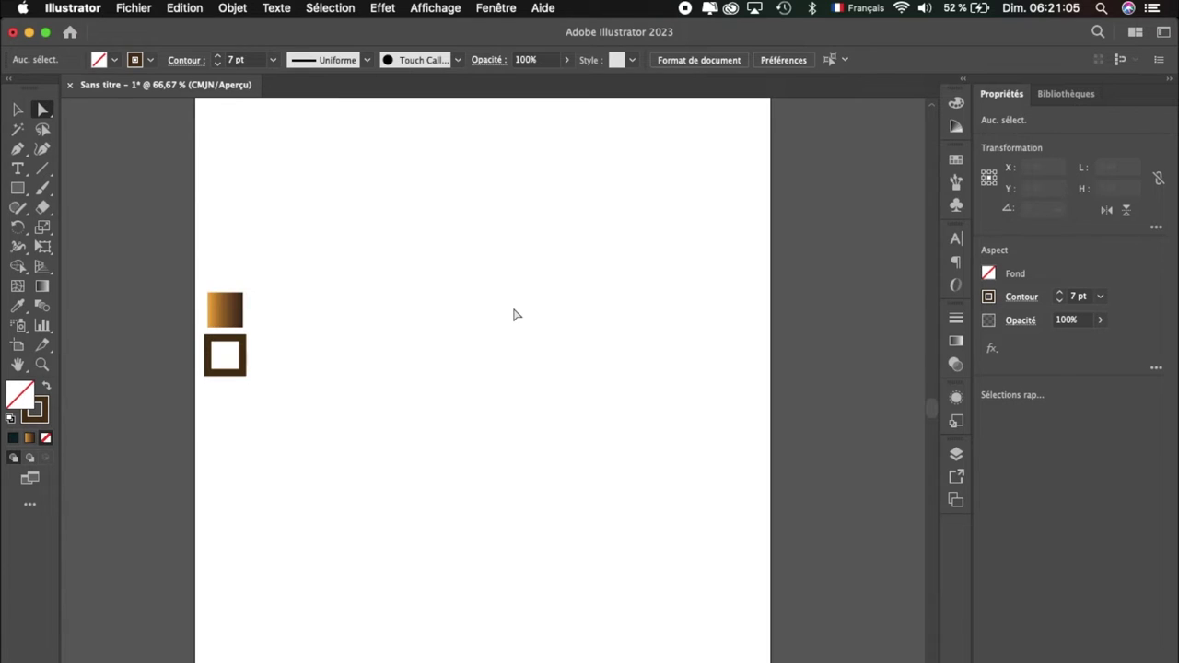
# Step: Type 'winter' in black Autolova at 140 pt above the two sample squares
pyautogui.press('t')
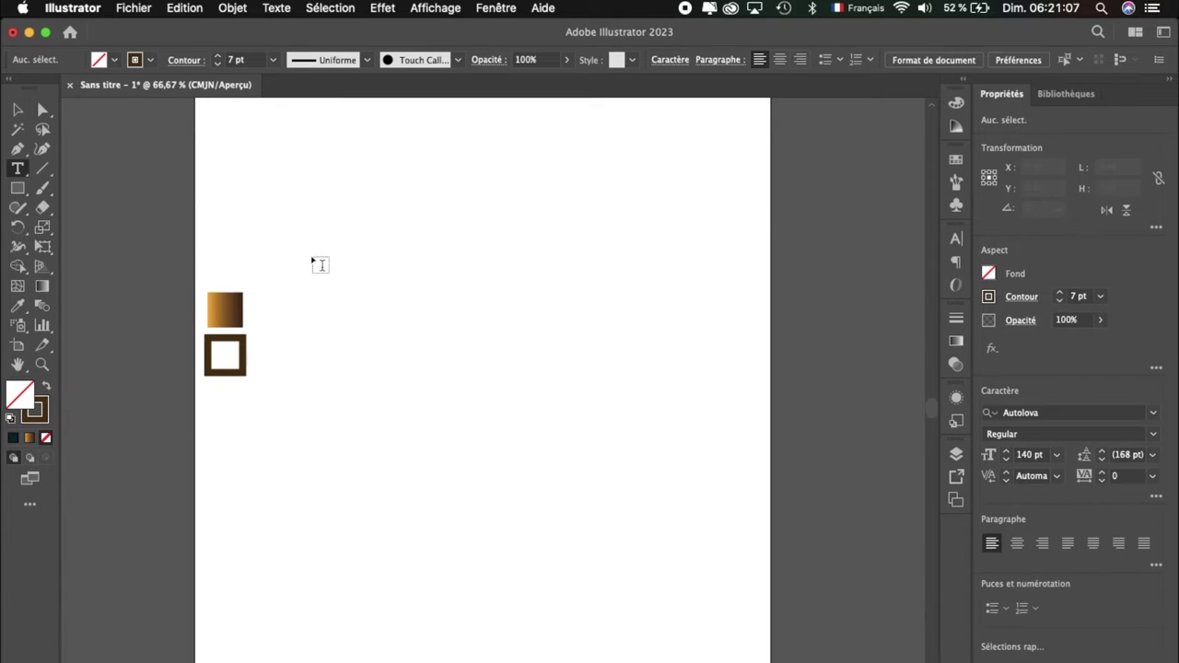
pyautogui.click(316, 249)
pyautogui.write('wi')
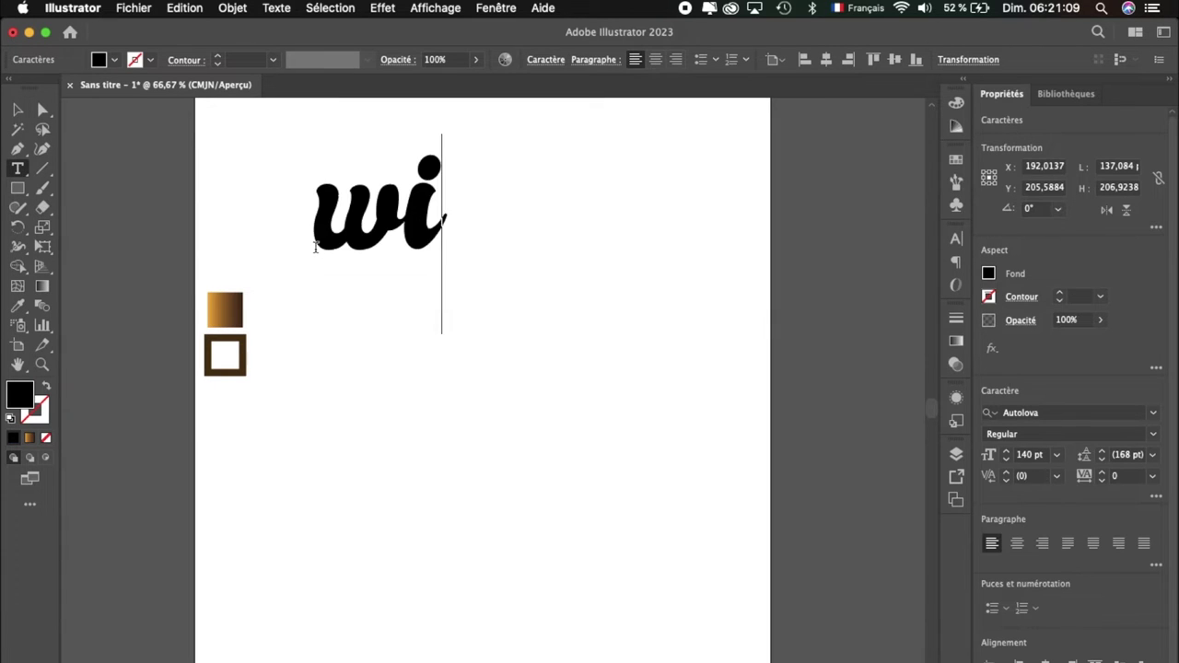
pyautogui.write('nter')
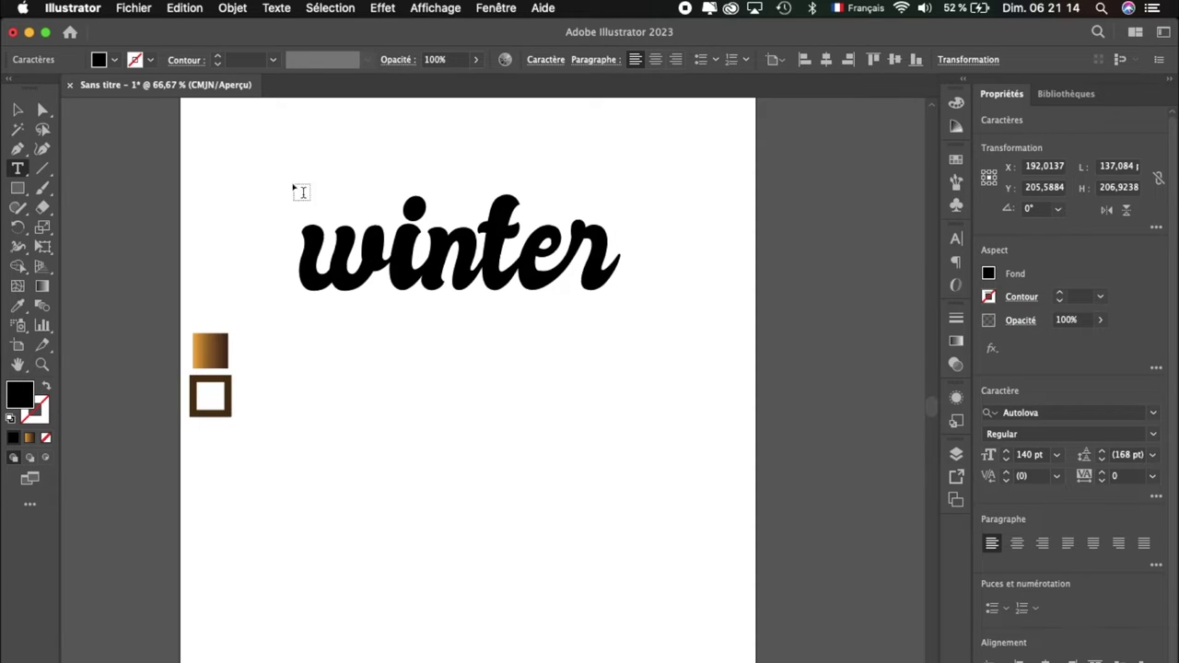
pyautogui.press('Escape')
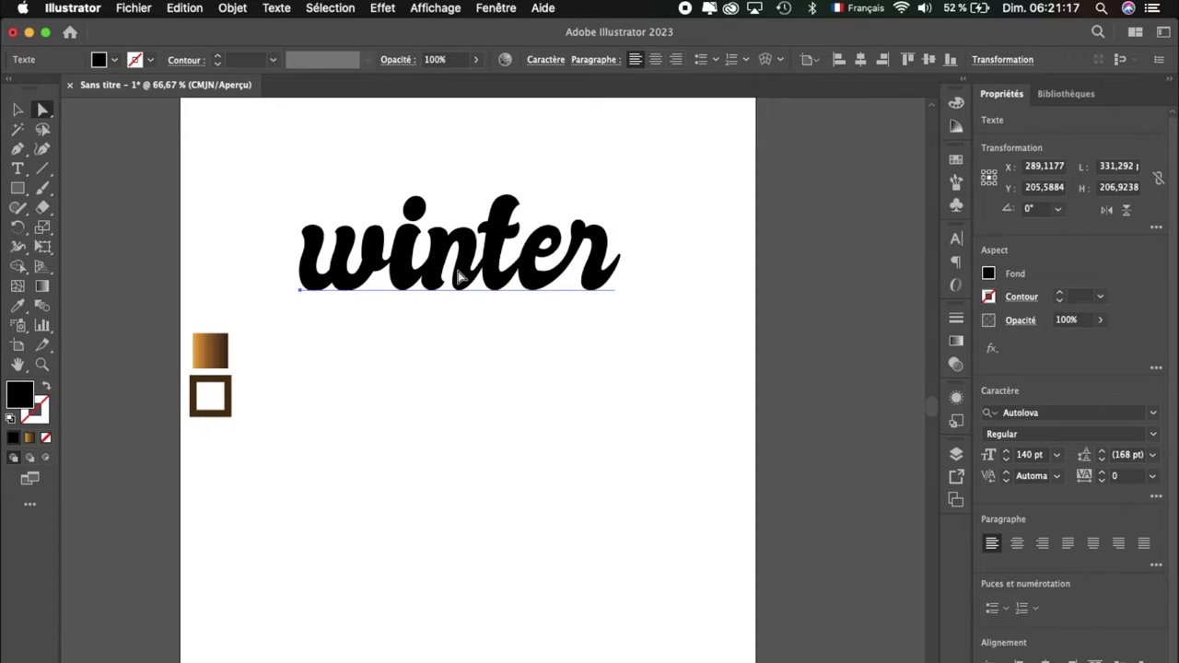
# Step: Move 'winter' lower on the page and convert it to outlines
pyautogui.moveTo(461, 277); pyautogui.dragTo(422, 334)
pyautogui.rightClick(417, 333)
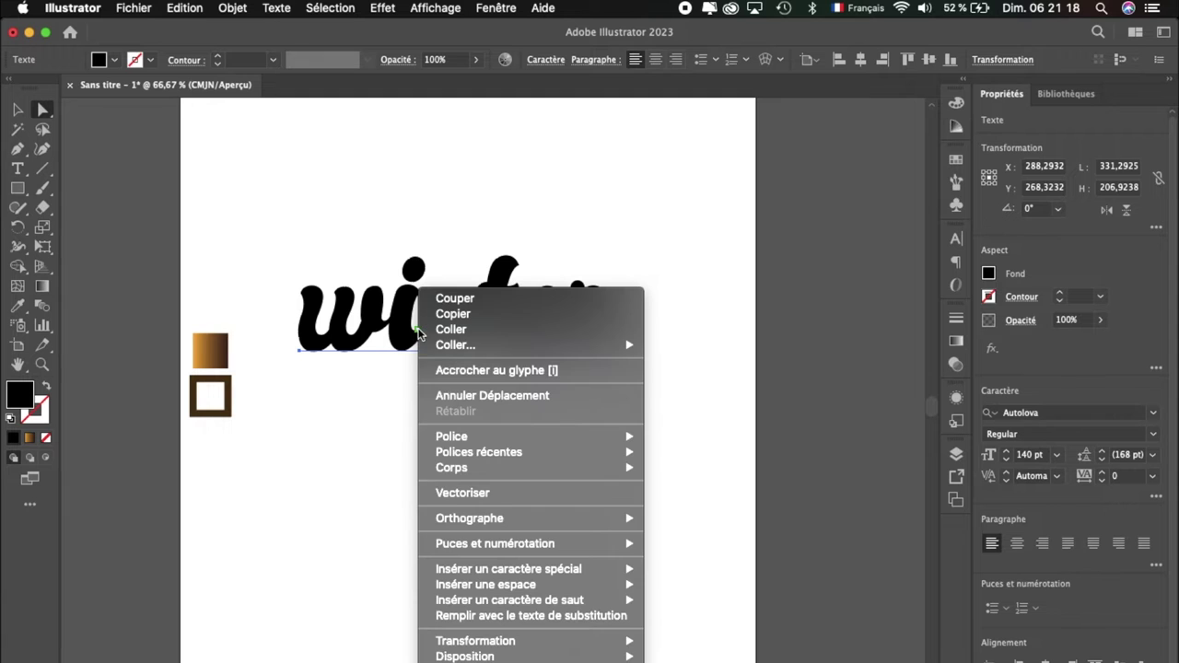
pyautogui.click(488, 493)
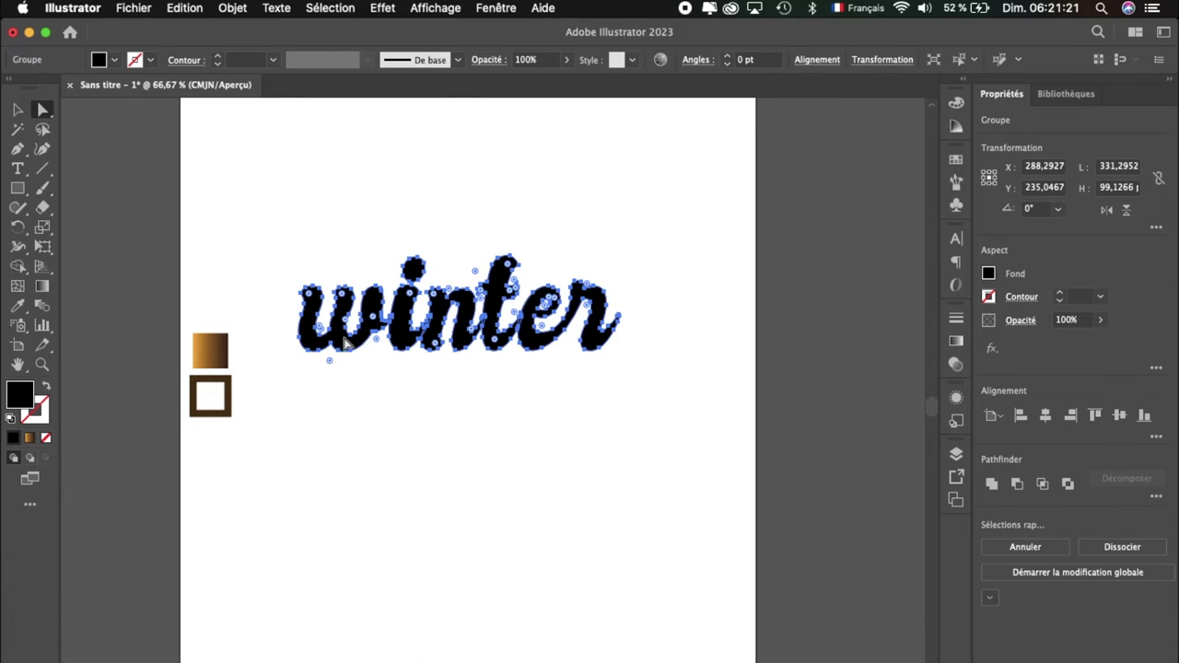
# Step: Merge the overlapping w, i, n and t letters into joined shapes with Shape Builder
pyautogui.click(20, 266)
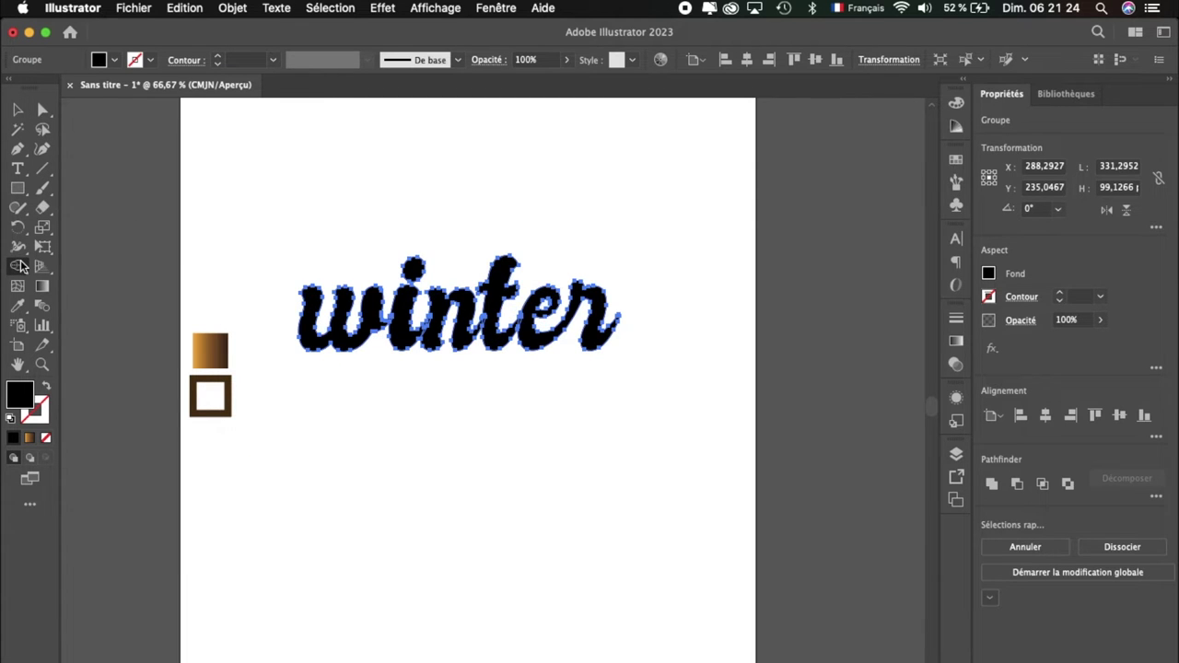
pyautogui.press('super+1')
pyautogui.scroll(-1, 248, 381)
pyautogui.moveTo(368, 429); pyautogui.dragTo(433, 539)
pyautogui.moveTo(378, 425); pyautogui.dragTo(426, 449)
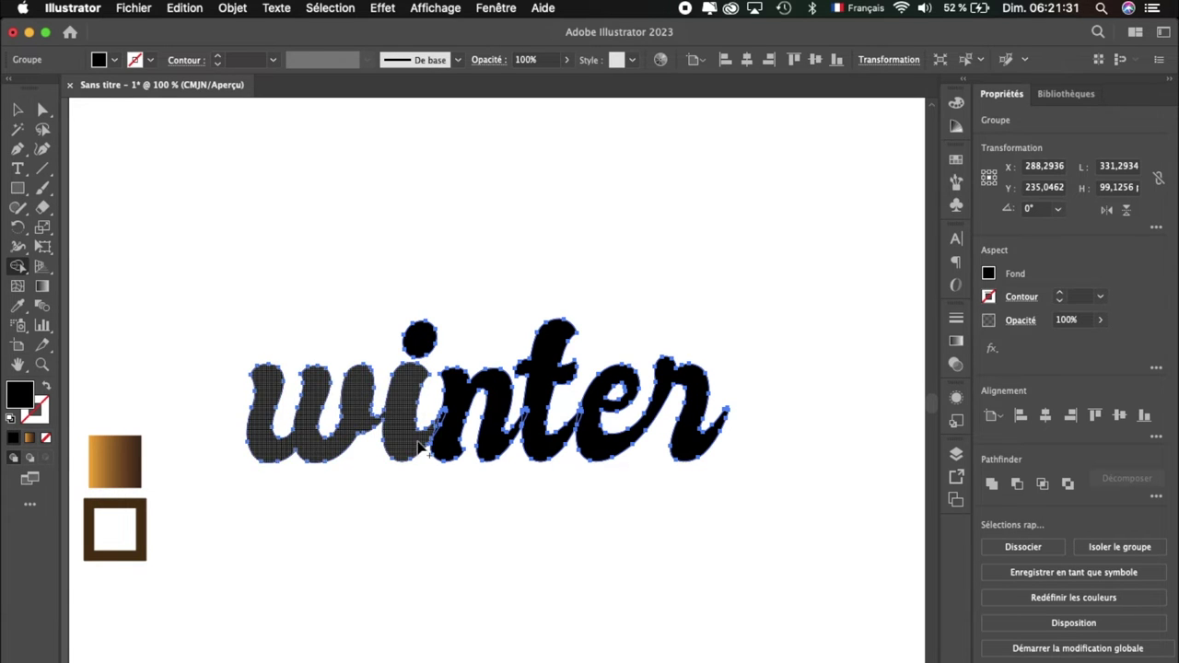
pyautogui.moveTo(452, 414)
pyautogui.mouseDown()
pyautogui.moveTo(537, 417)
pyautogui.moveTo(592, 435)
pyautogui.mouseUp()
pyautogui.click(42, 109)
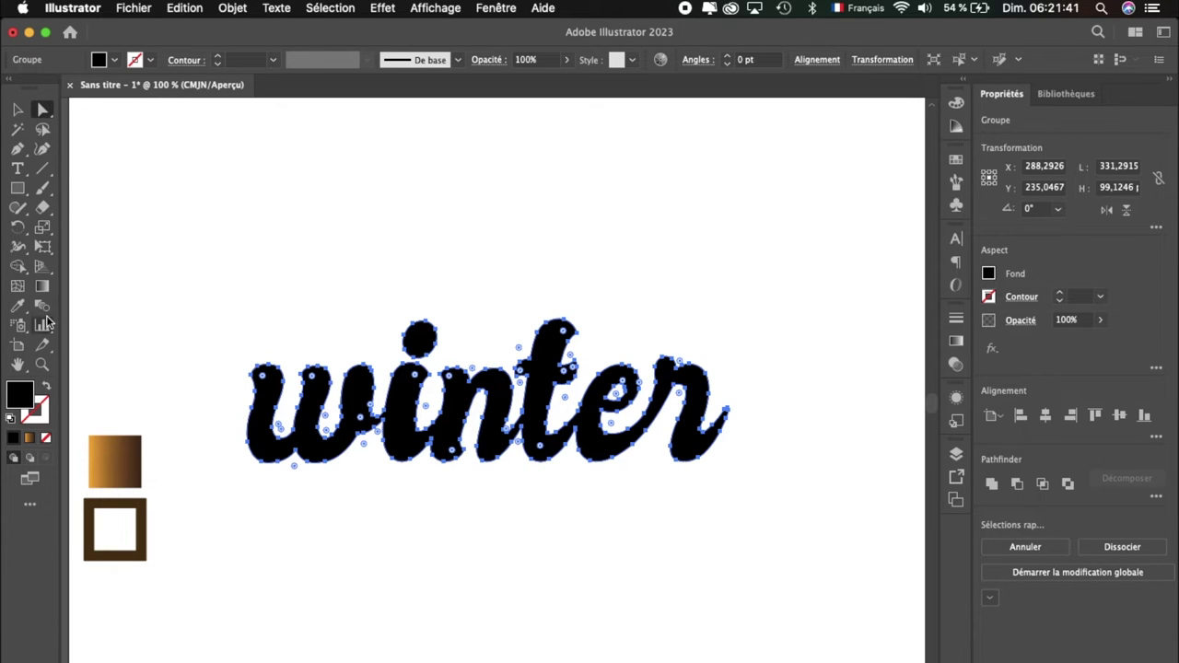
# Step: Copy the swatch's orange-to-brown gradient onto winter, running vertically from orange down to brown
pyautogui.click(18, 305)
pyautogui.click(124, 465)
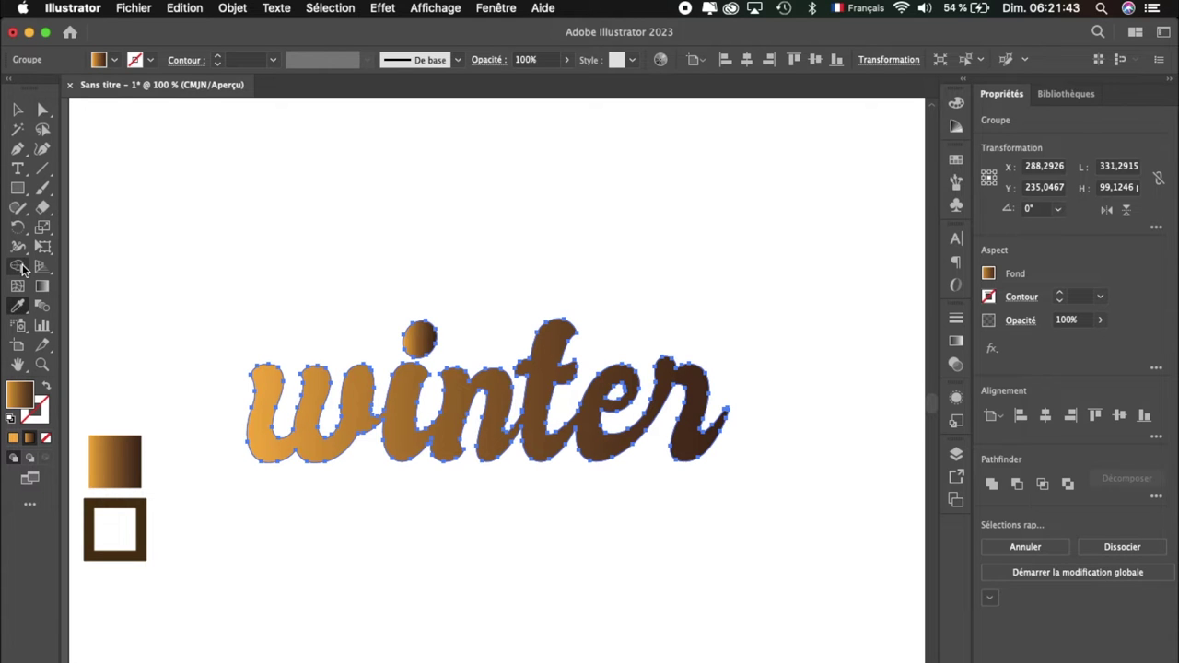
pyautogui.click(42, 286)
pyautogui.moveTo(466, 498)
pyautogui.mouseDown()
pyautogui.moveTo(467, 329)
pyautogui.moveTo(461, 414)
pyautogui.mouseUp()
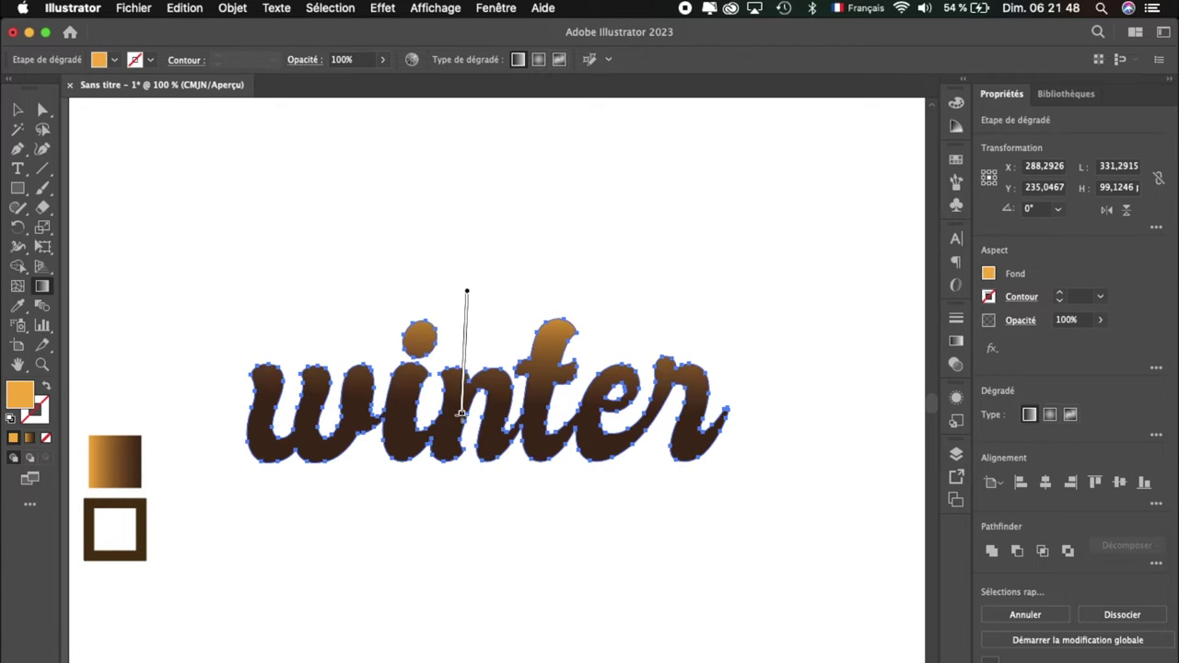
pyautogui.moveTo(447, 319); pyautogui.dragTo(442, 517)
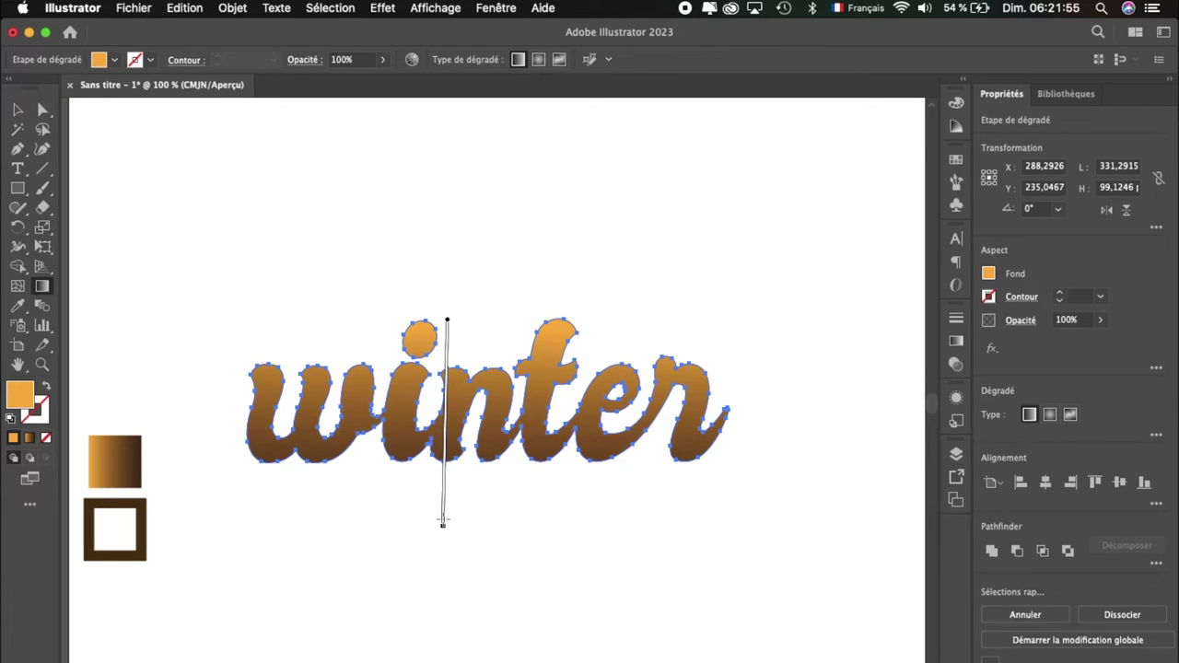
pyautogui.moveTo(442, 518); pyautogui.dragTo(443, 510)
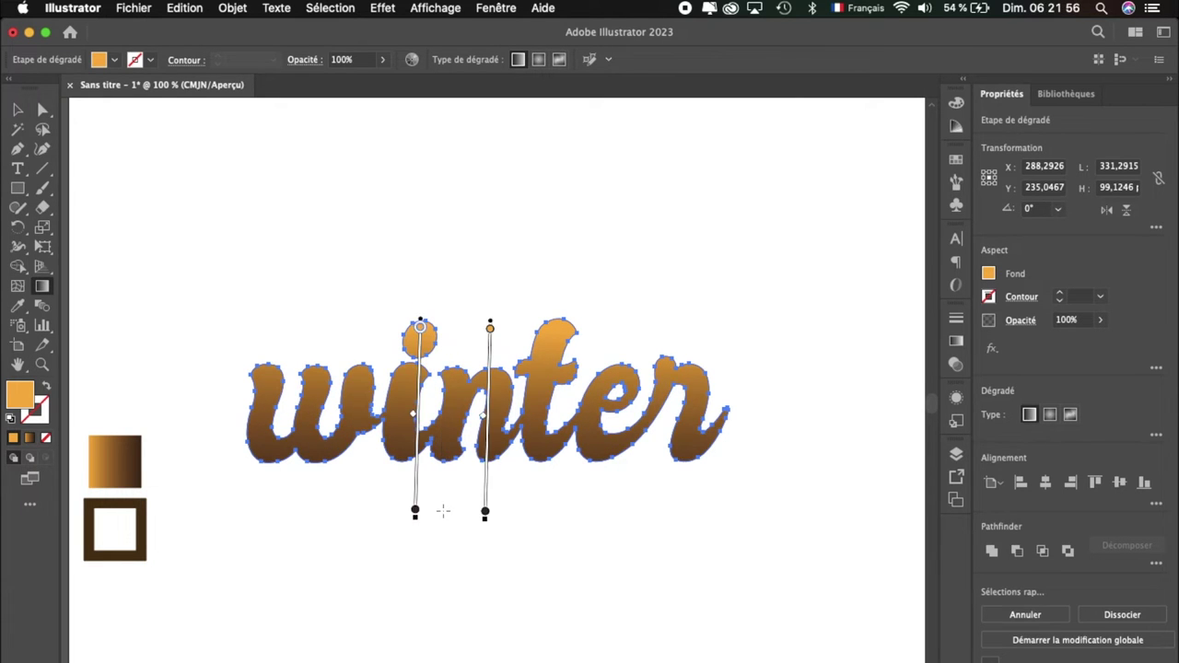
pyautogui.click(41, 109)
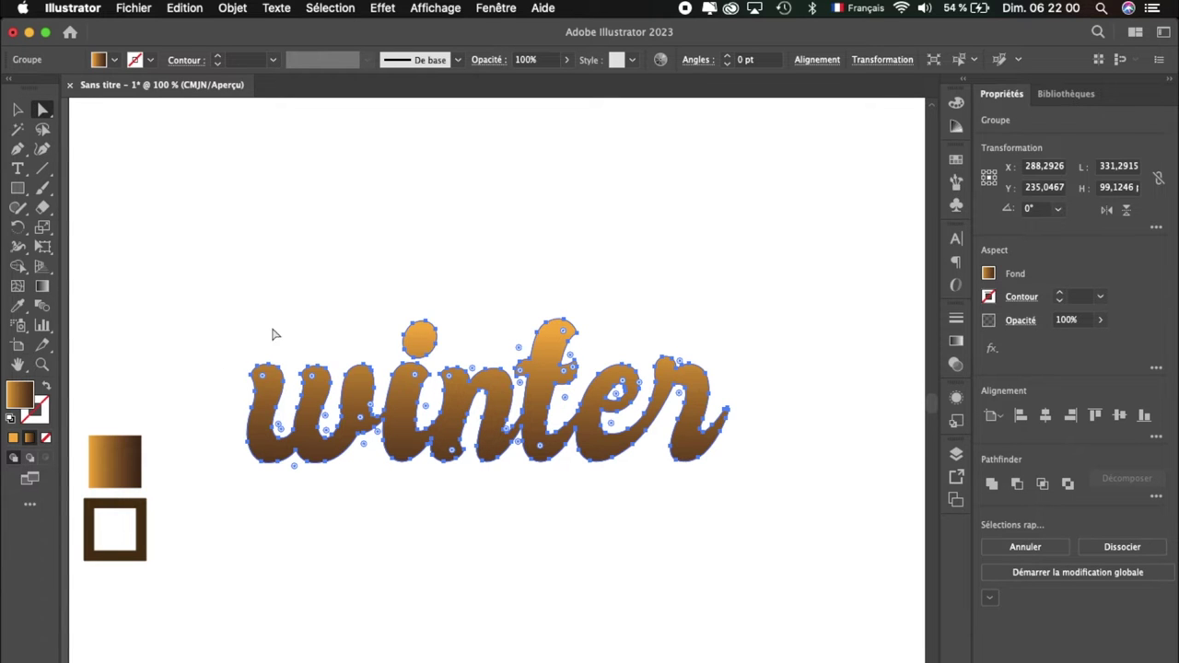
# Step: Paste a duplicate of winter aligned over the original
pyautogui.press('super')
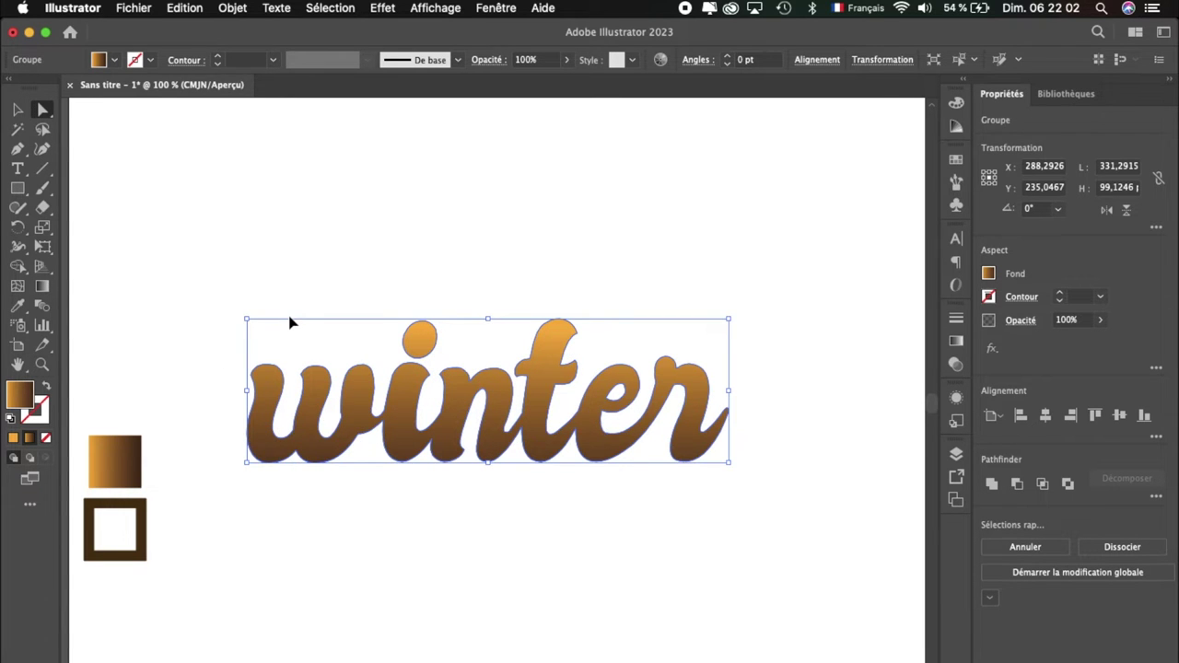
pyautogui.press('super+v')
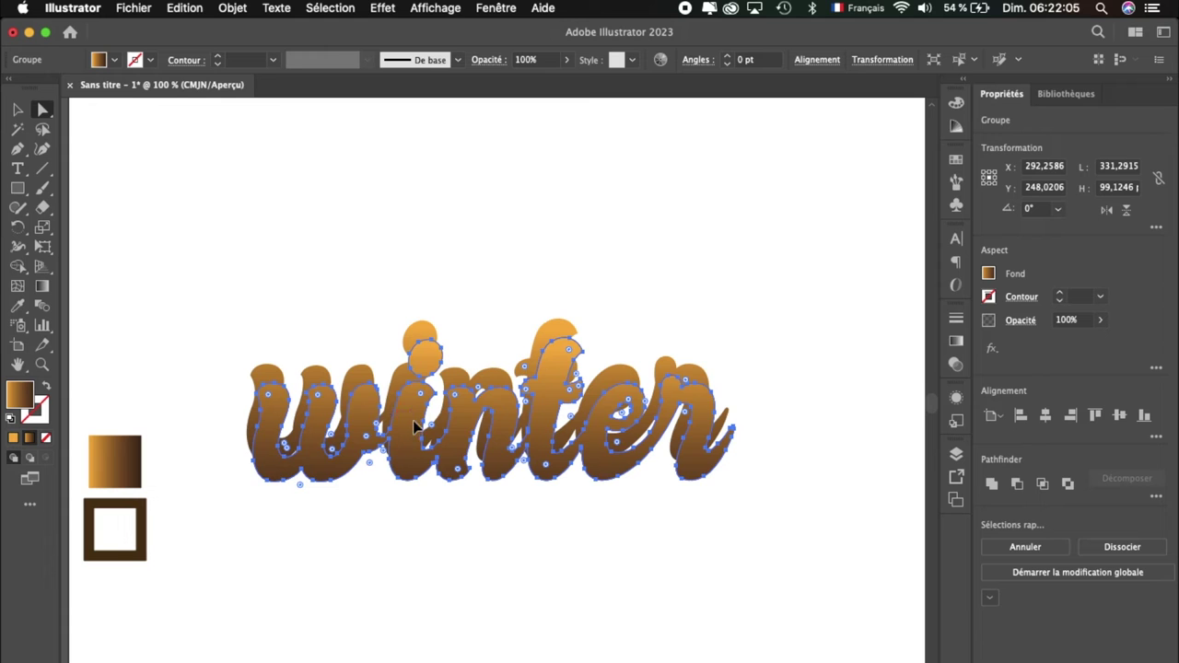
pyautogui.moveTo(414, 425); pyautogui.dragTo(411, 415)
pyautogui.rightClick(411, 415)
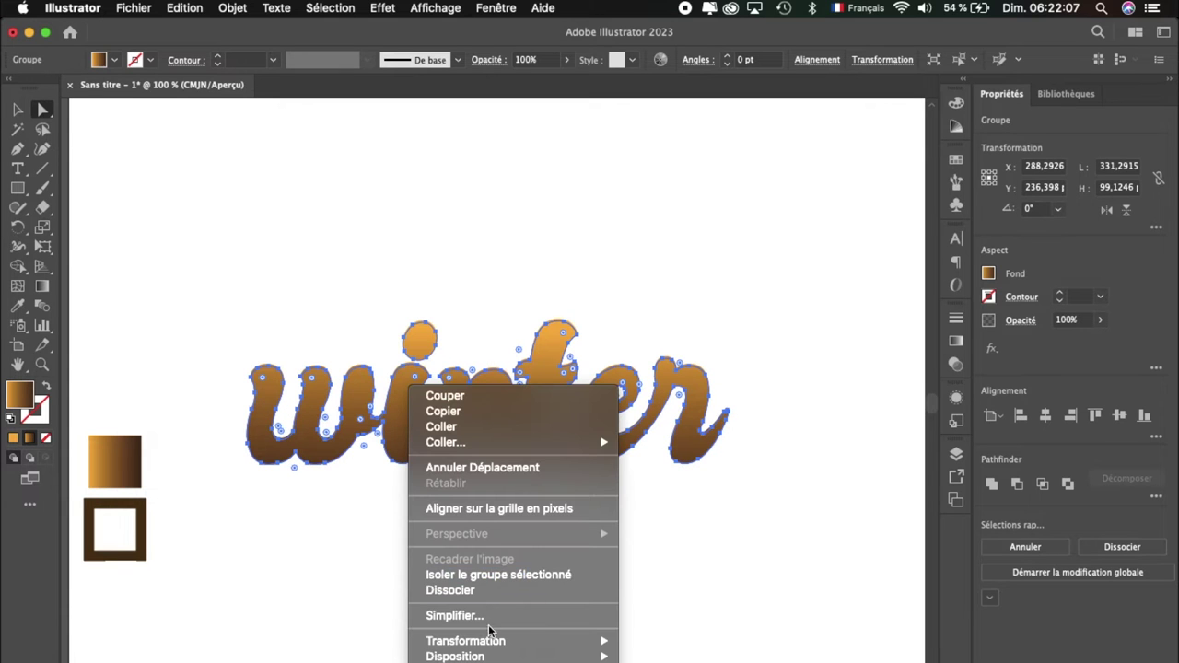
pyautogui.moveTo(455, 656)
pyautogui.click(157, 533)
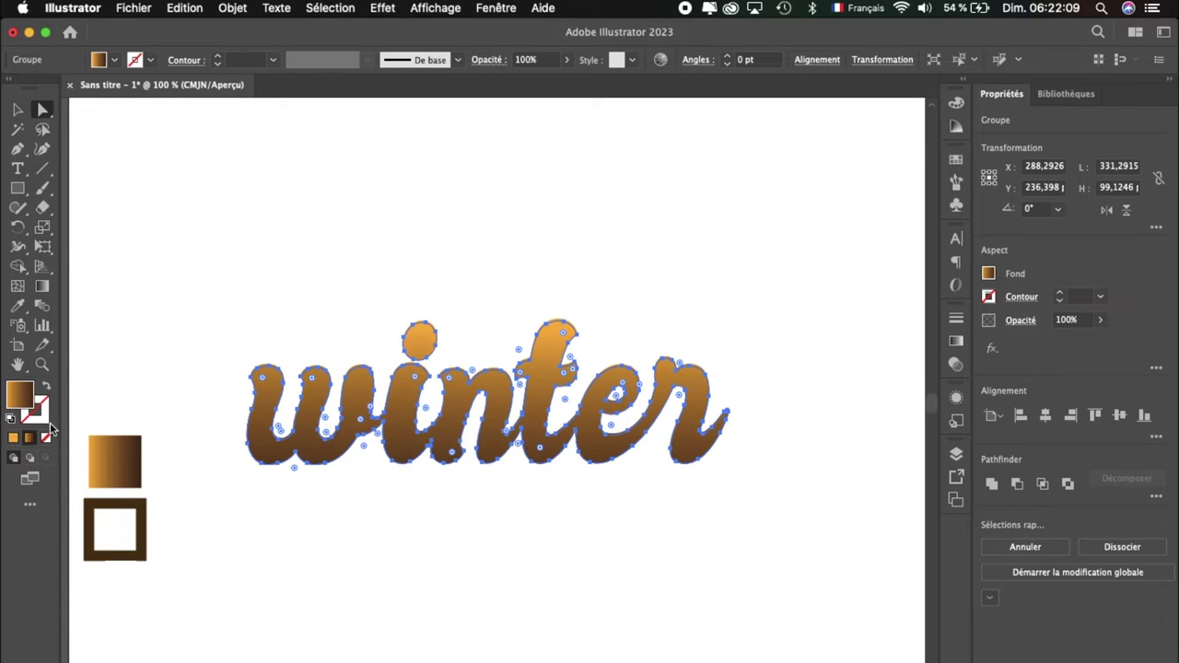
# Step: Copy the hollow square's dark brown outline style onto the duplicate
pyautogui.click(18, 306)
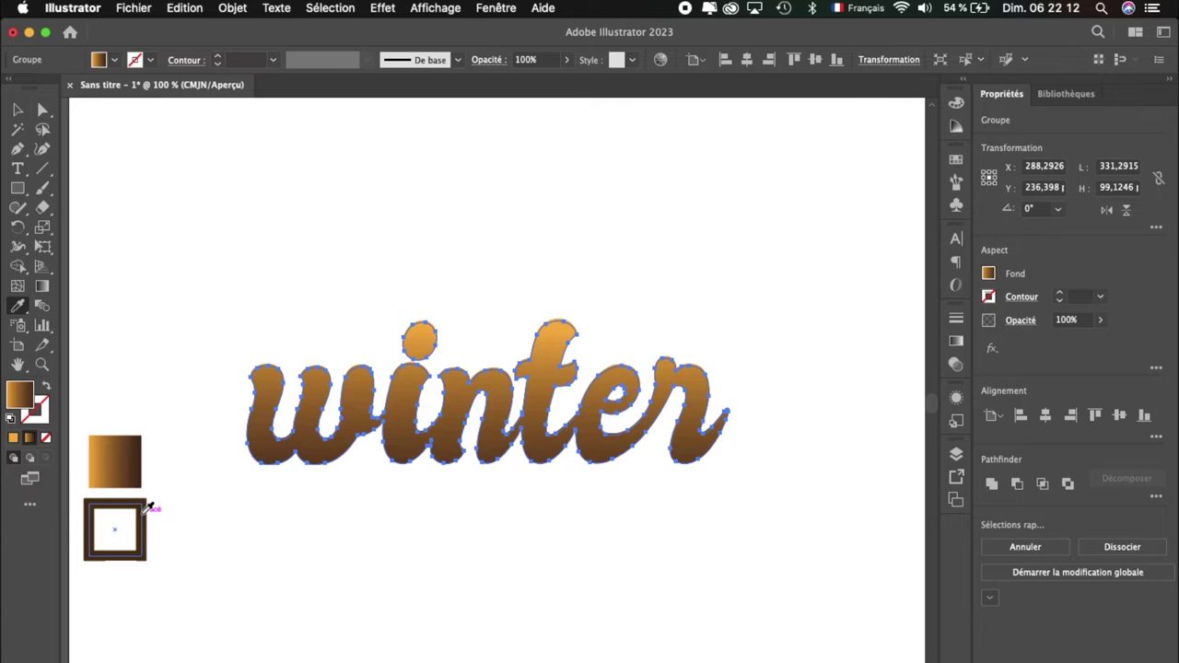
pyautogui.click(144, 512)
pyautogui.click(43, 110)
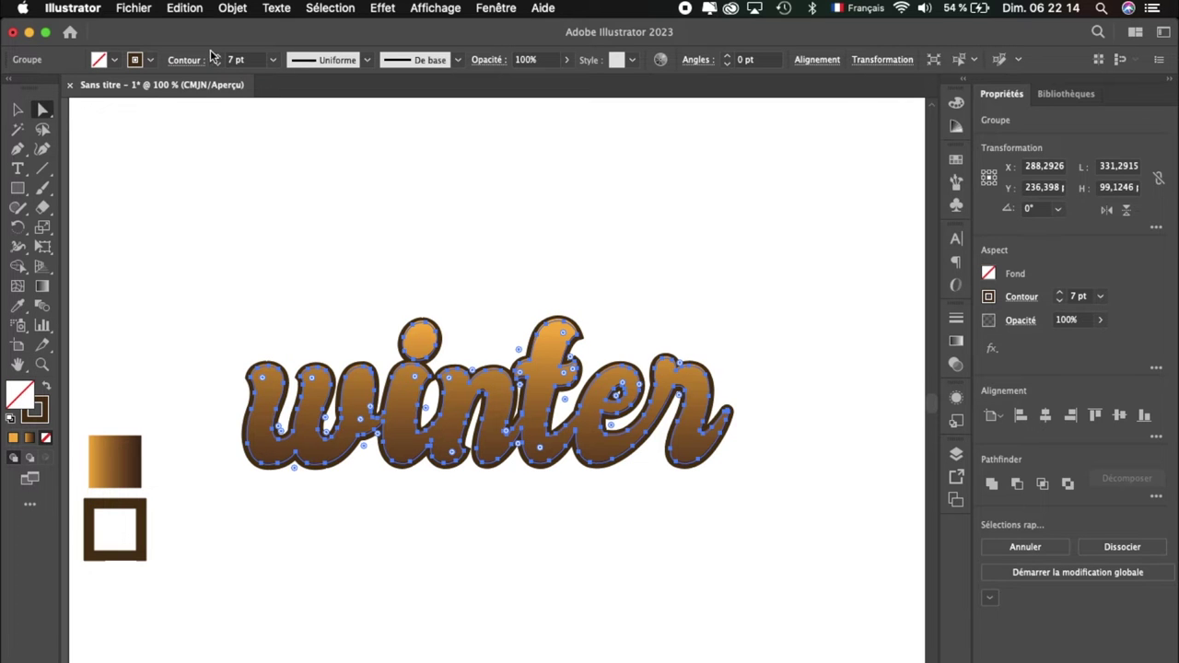
# Step: Thicken the duplicate's dark brown outline to 19 pt
pyautogui.click(219, 57)
pyautogui.click(220, 57)
pyautogui.click(219, 57)
pyautogui.click(219, 57)
pyautogui.click(220, 57)
pyautogui.click(219, 57)
pyautogui.click(219, 57)
pyautogui.click(219, 57)
pyautogui.click(219, 57)
pyautogui.click(219, 57)
pyautogui.click(219, 57)
pyautogui.click(220, 63)
pyautogui.click(219, 63)
pyautogui.click(219, 63)
pyautogui.click(219, 57)
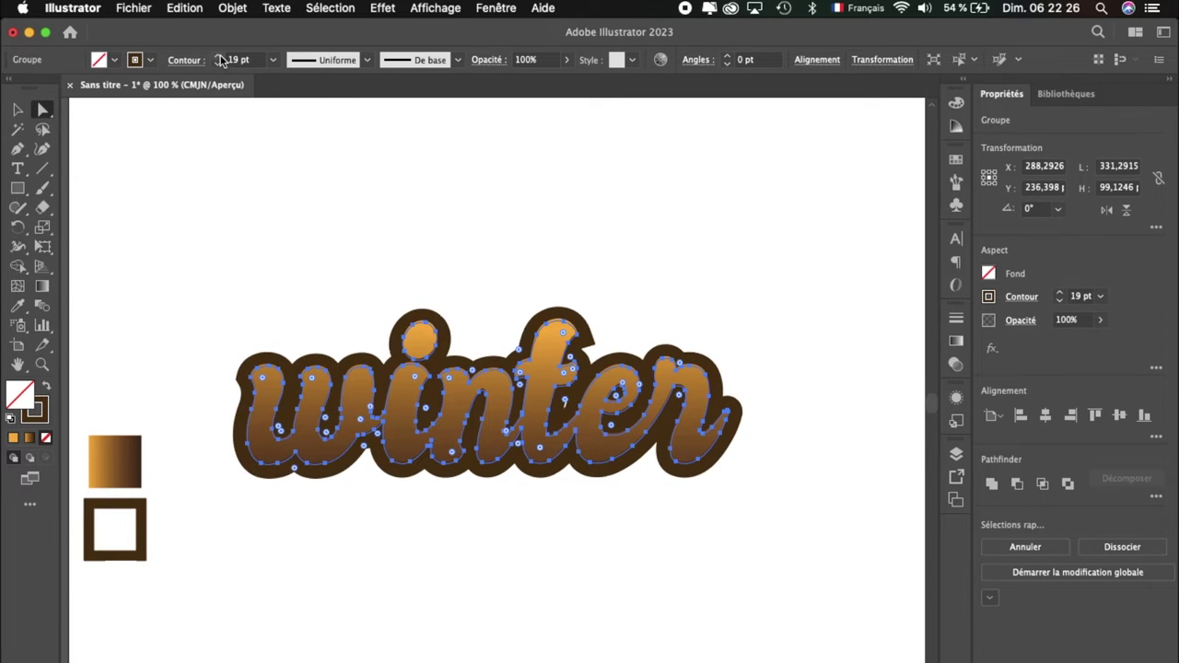
# Step: Switch the brown outline to a calligraphic brush at 2 pt, then deselect everything
pyautogui.scroll(-2, 331, 225)
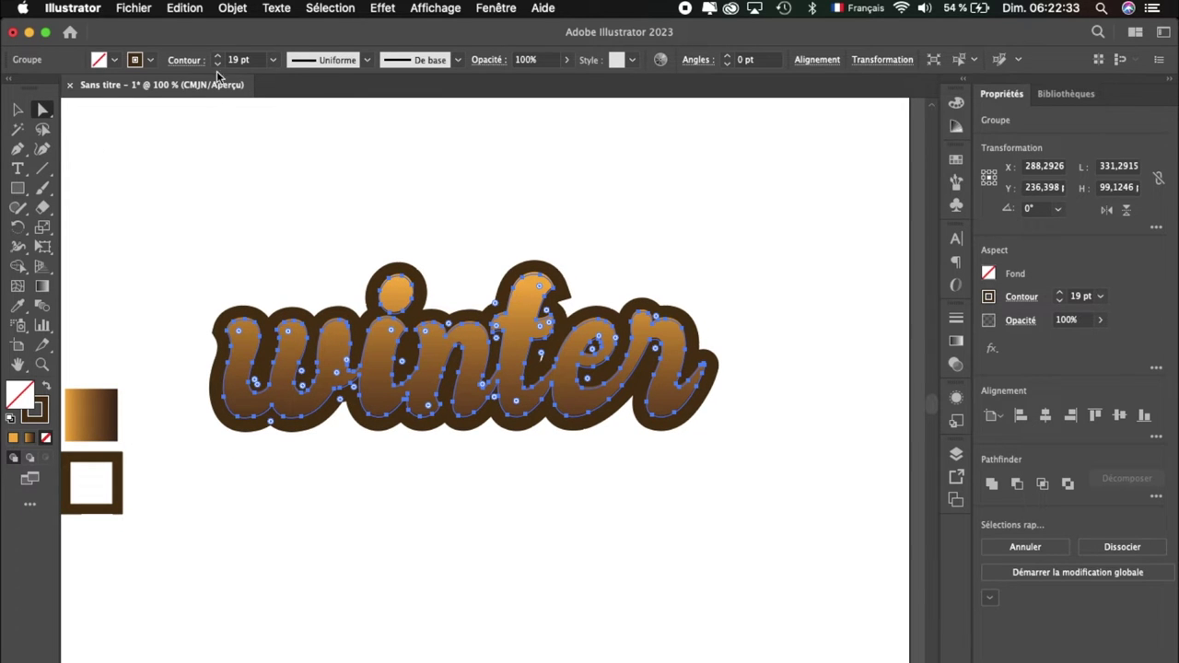
pyautogui.click(448, 61)
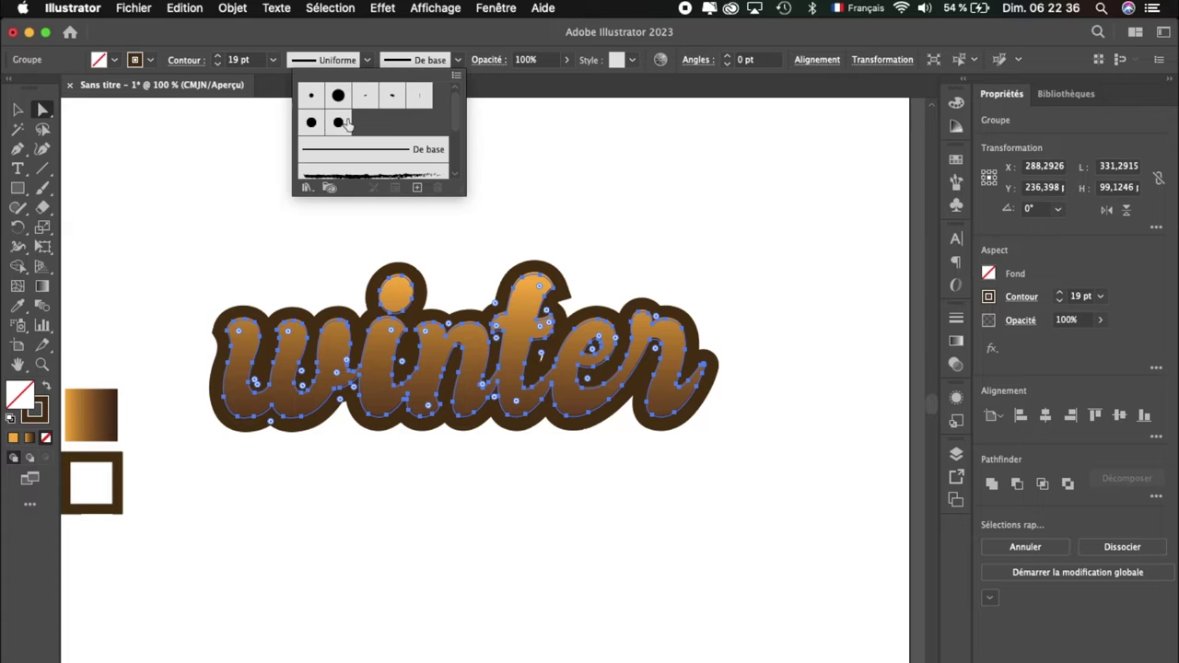
pyautogui.click(338, 122)
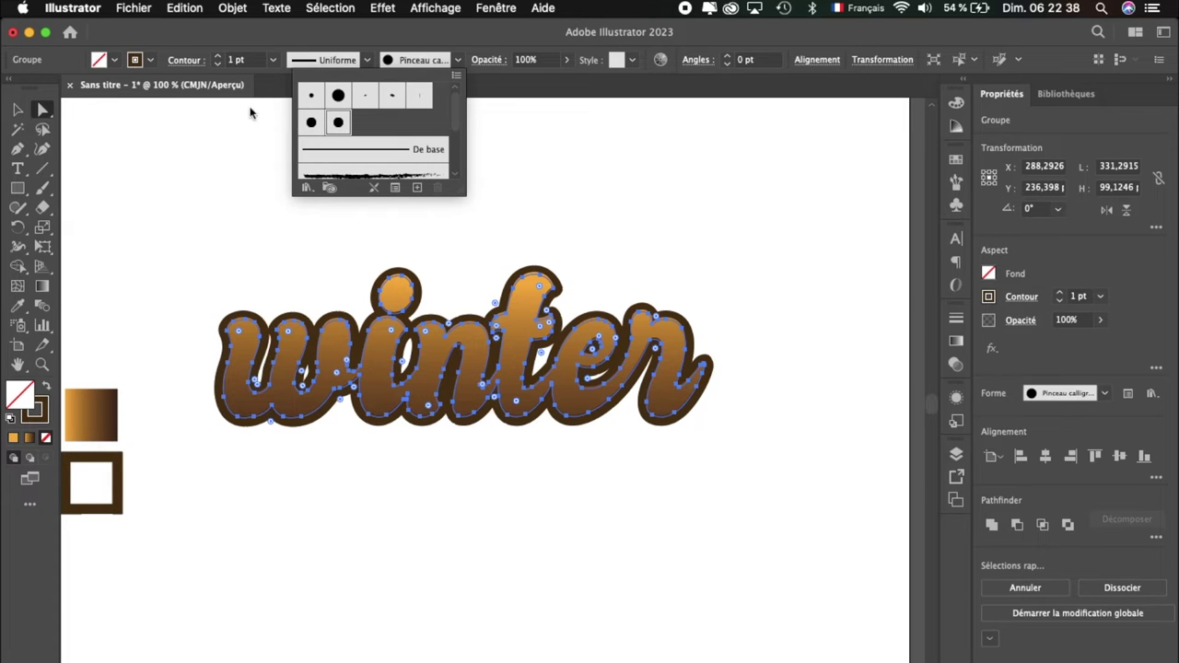
pyautogui.click(218, 57)
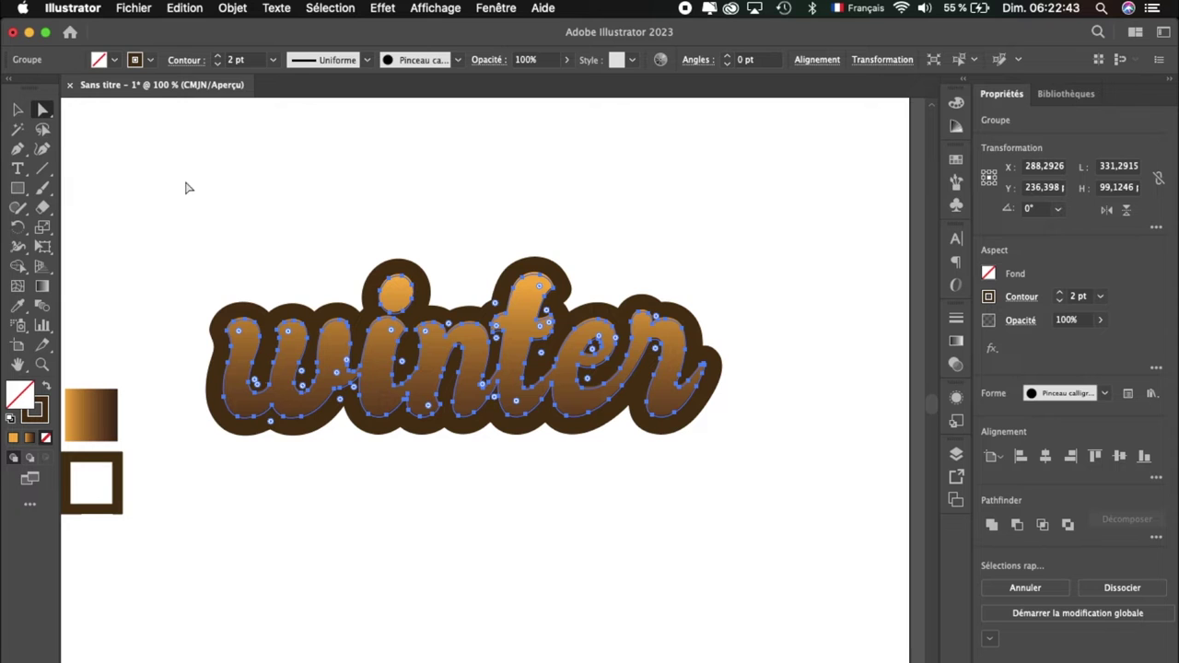
pyautogui.click(183, 201)
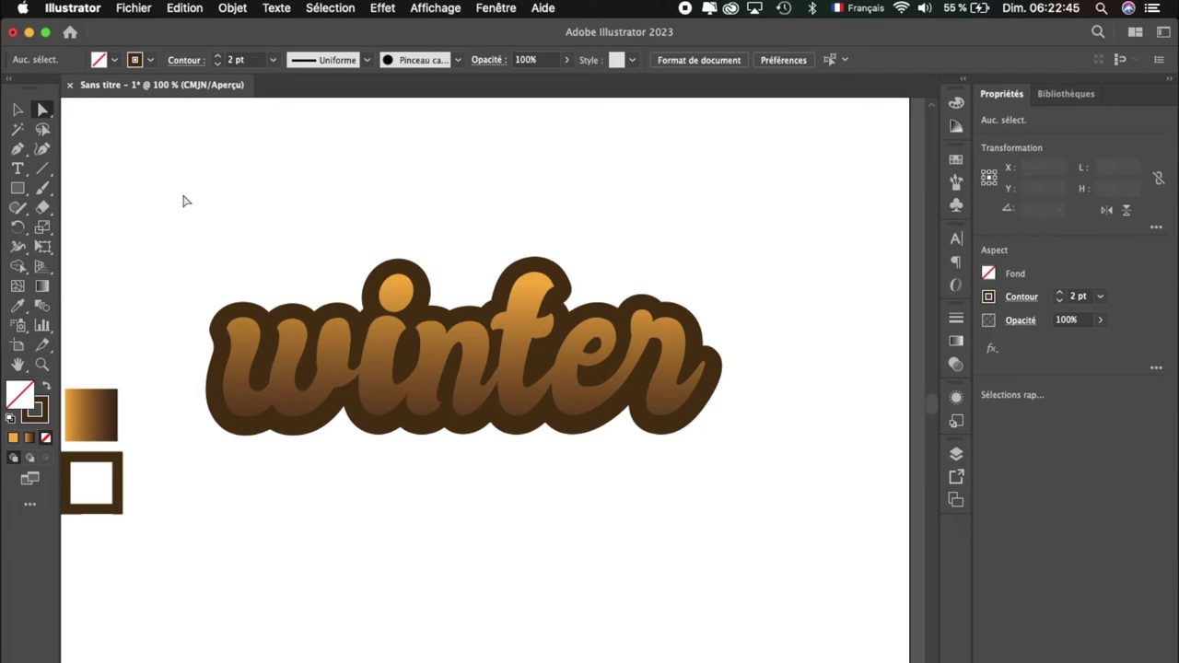
# Step: Redraw the front letters' gradient from the i's dot down below the letters, then deselect
pyautogui.click(382, 380)
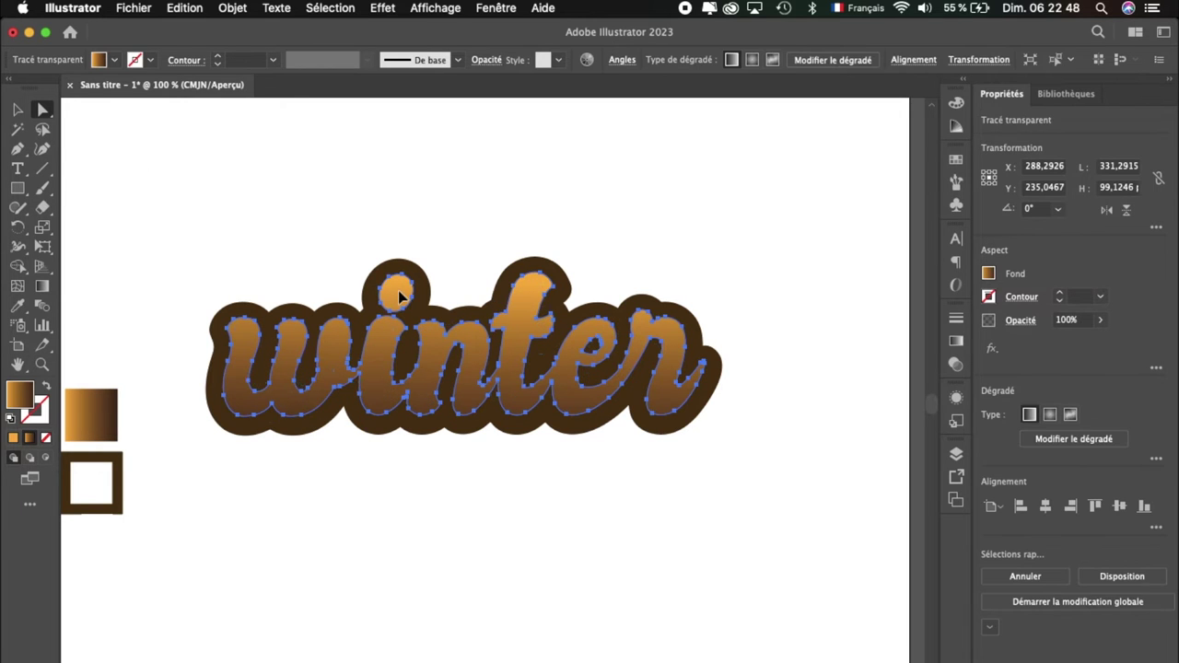
pyautogui.click(41, 285)
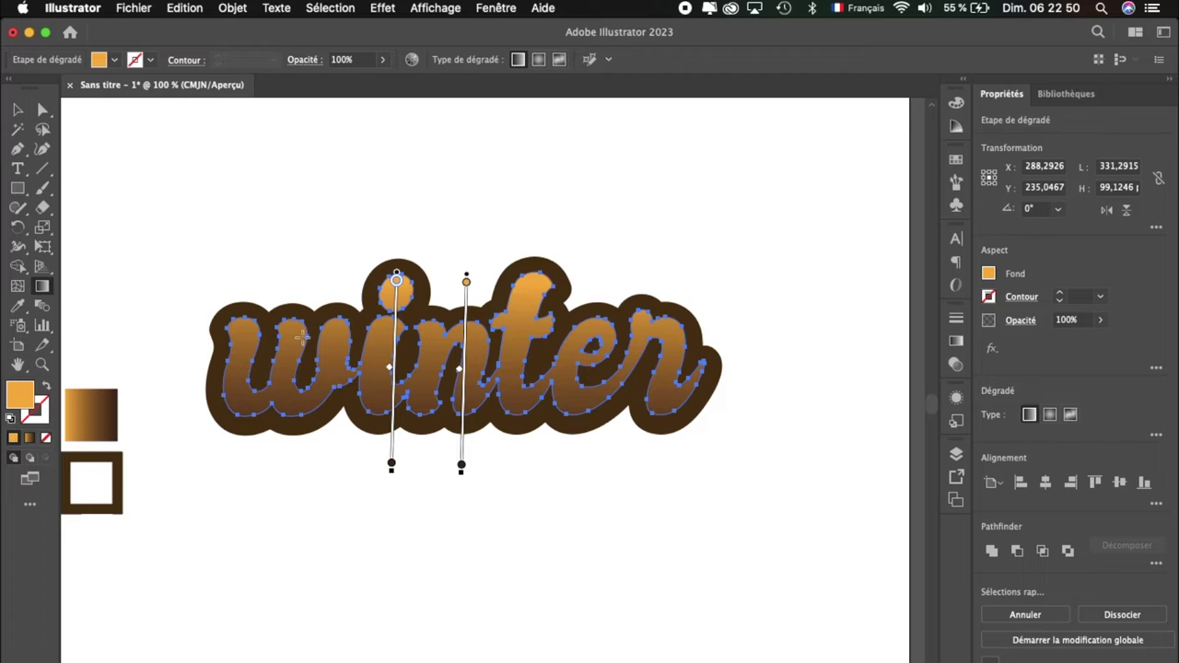
pyautogui.moveTo(414, 285); pyautogui.dragTo(400, 468)
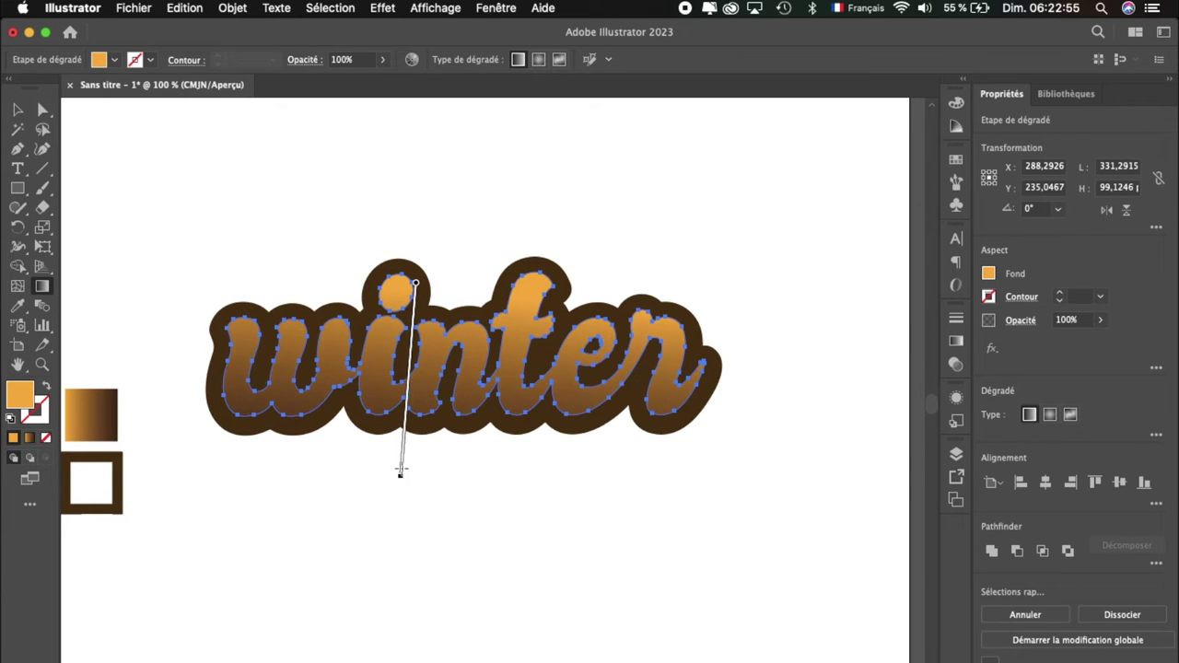
pyautogui.moveTo(400, 468); pyautogui.dragTo(401, 469)
pyautogui.press('a')
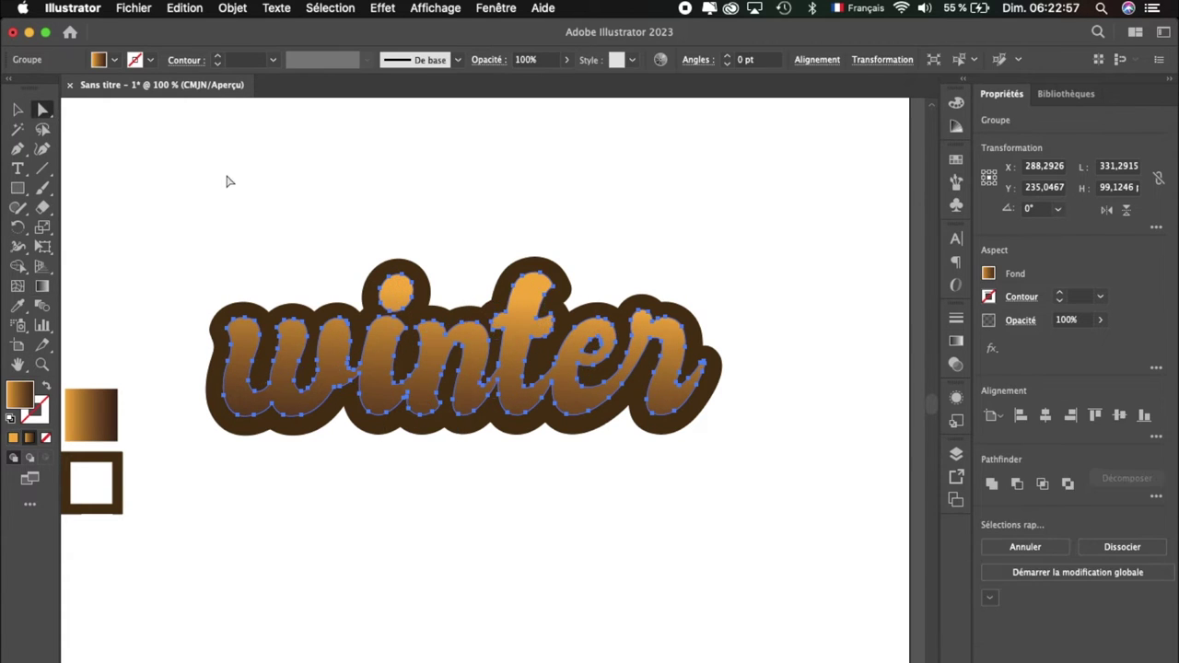
pyautogui.click(273, 250)
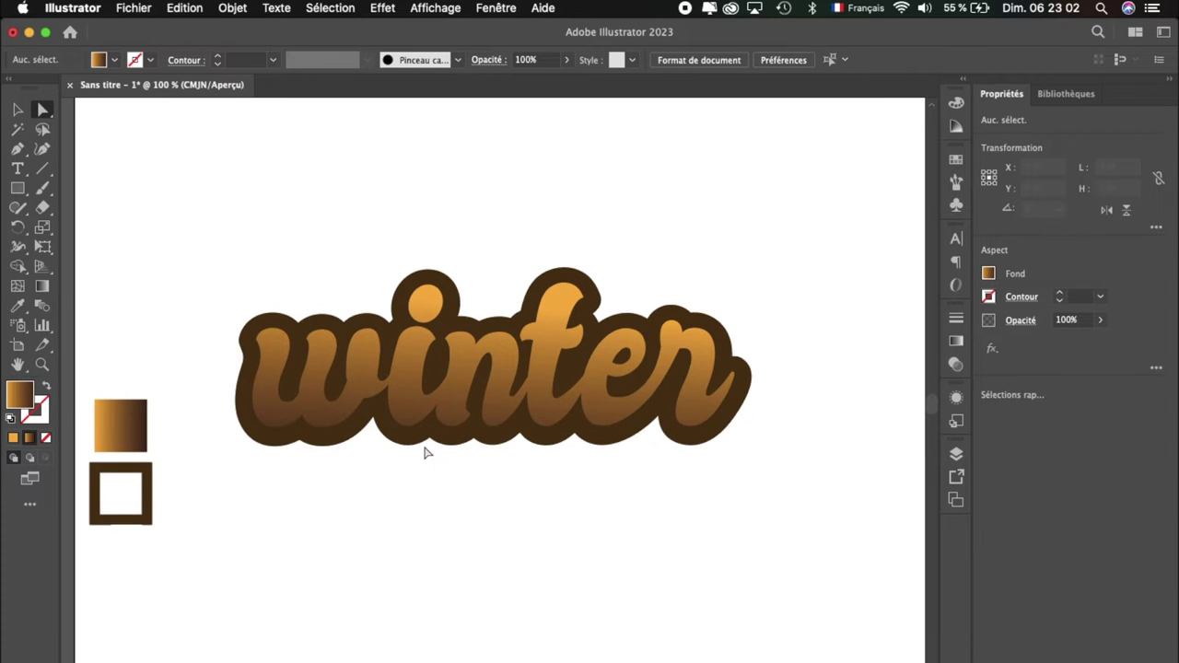
# Step: Zoom in and draw a Pen curve along the top-left of the w
pyautogui.scroll(2, 424, 452)
pyautogui.scroll(2, 424, 452)
pyautogui.scroll(1, 423, 452)
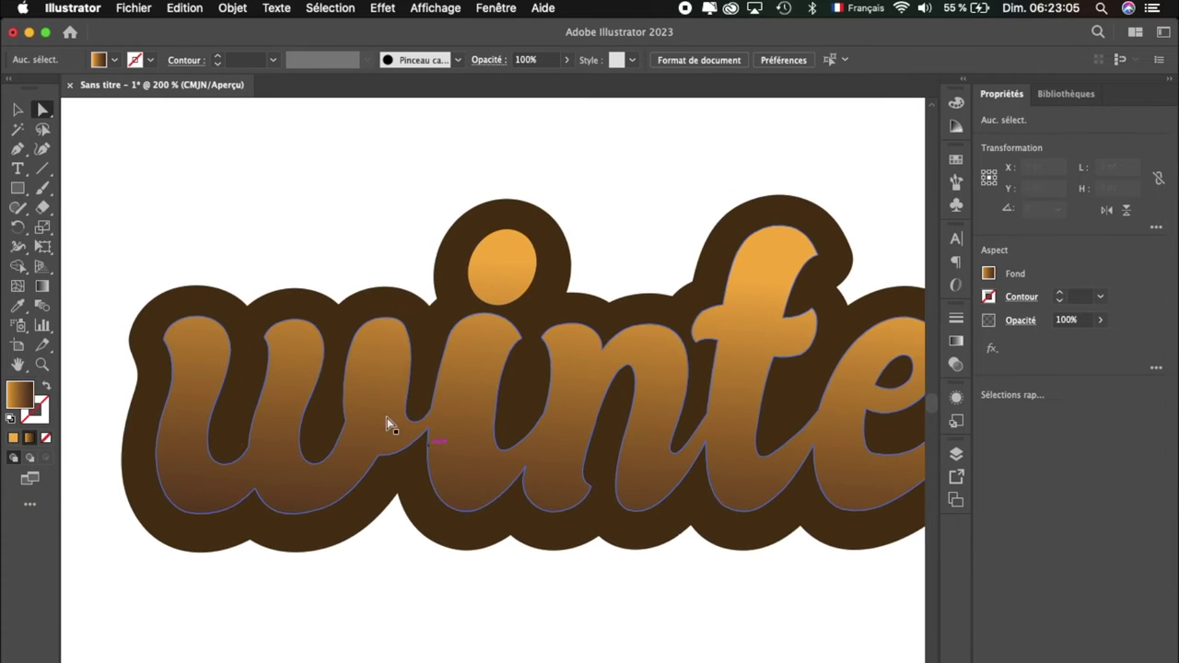
pyautogui.click(16, 167)
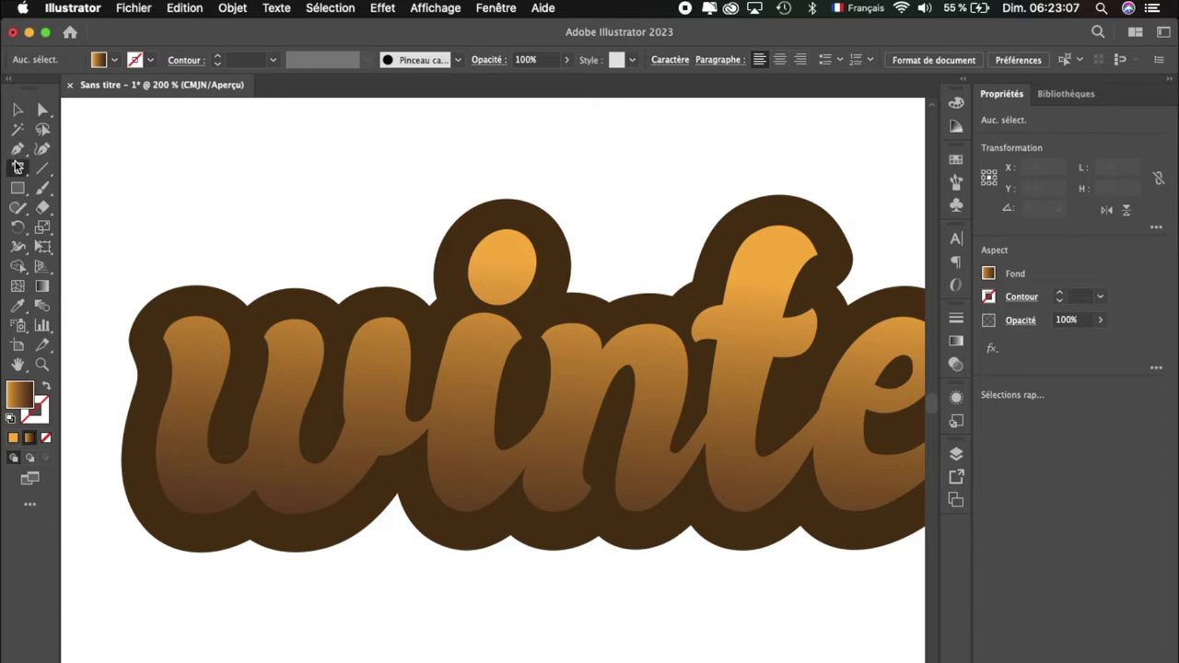
pyautogui.click(17, 148)
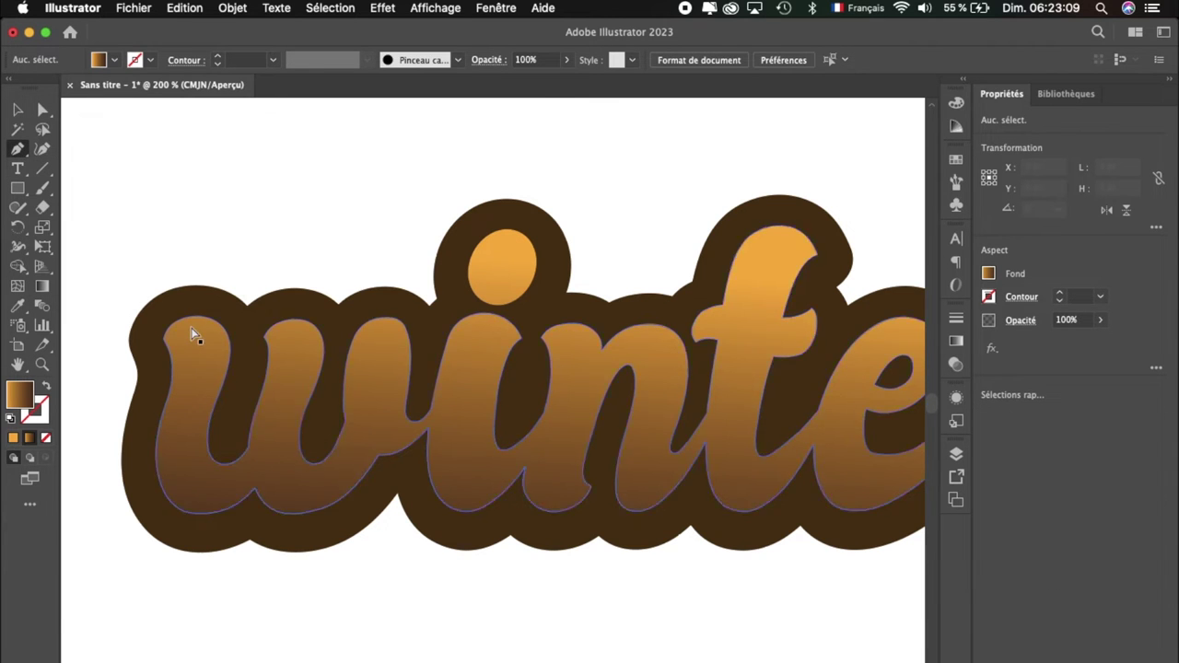
pyautogui.scroll(1, 193, 335)
pyautogui.scroll(1, 194, 336)
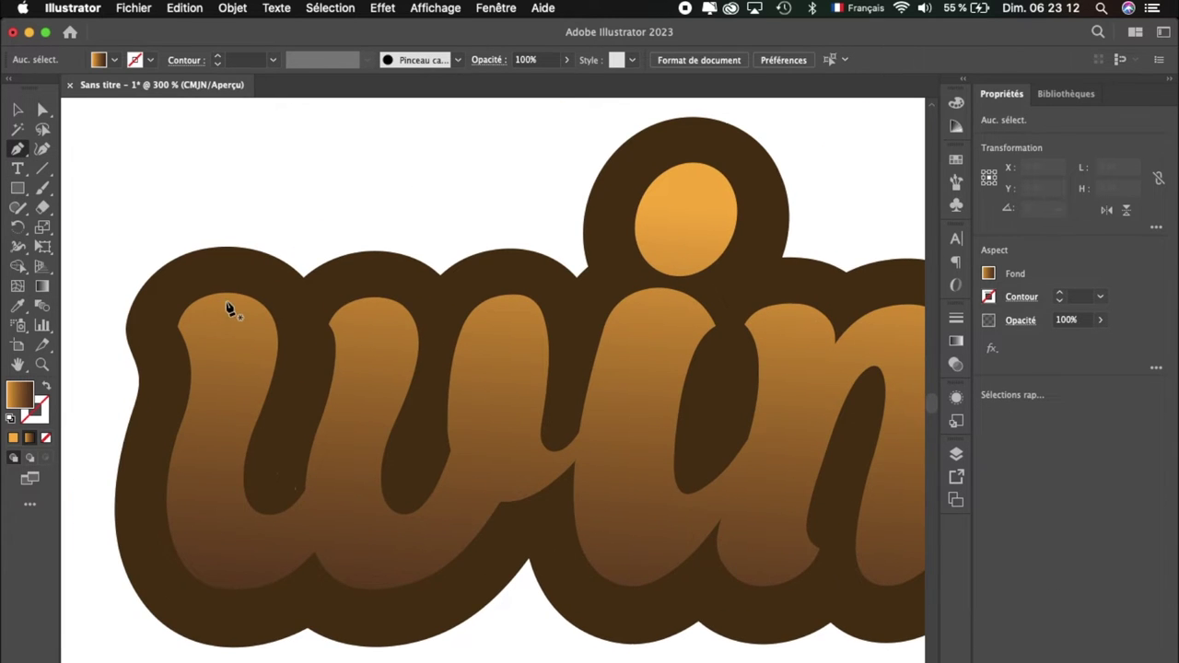
pyautogui.click(225, 299)
pyautogui.moveTo(270, 361); pyautogui.dragTo(264, 433)
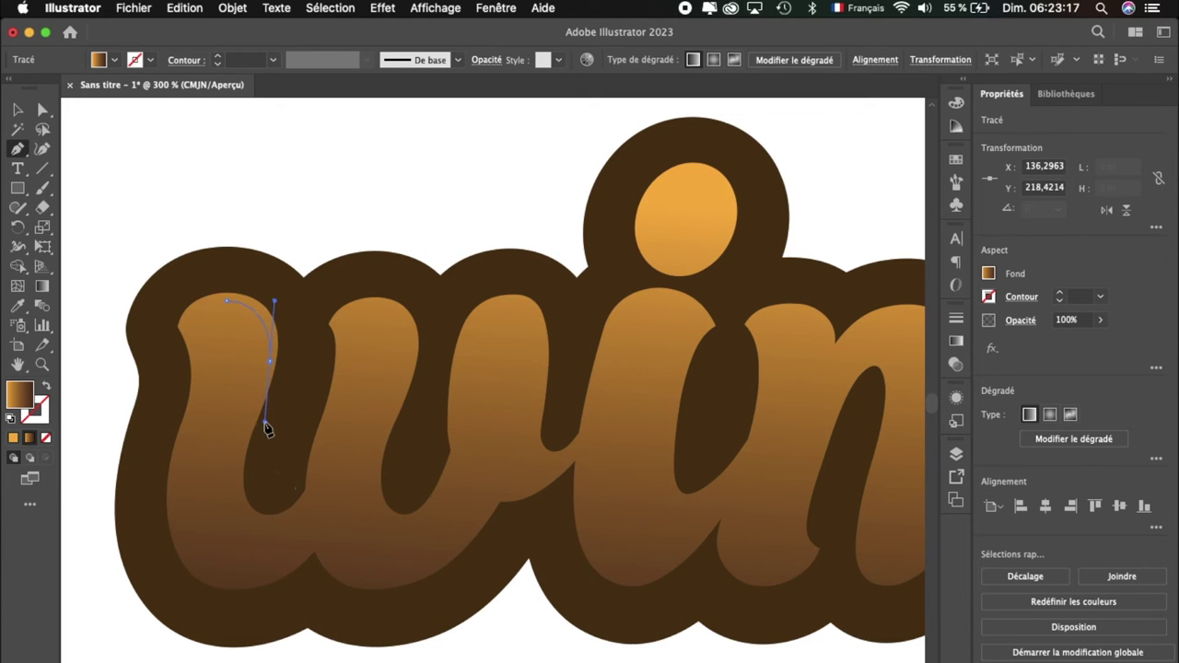
pyautogui.moveTo(148, 391); pyautogui.dragTo(51, 398)
# Step: Set the curve to no fill with a white stroke
pyautogui.click(13, 438)
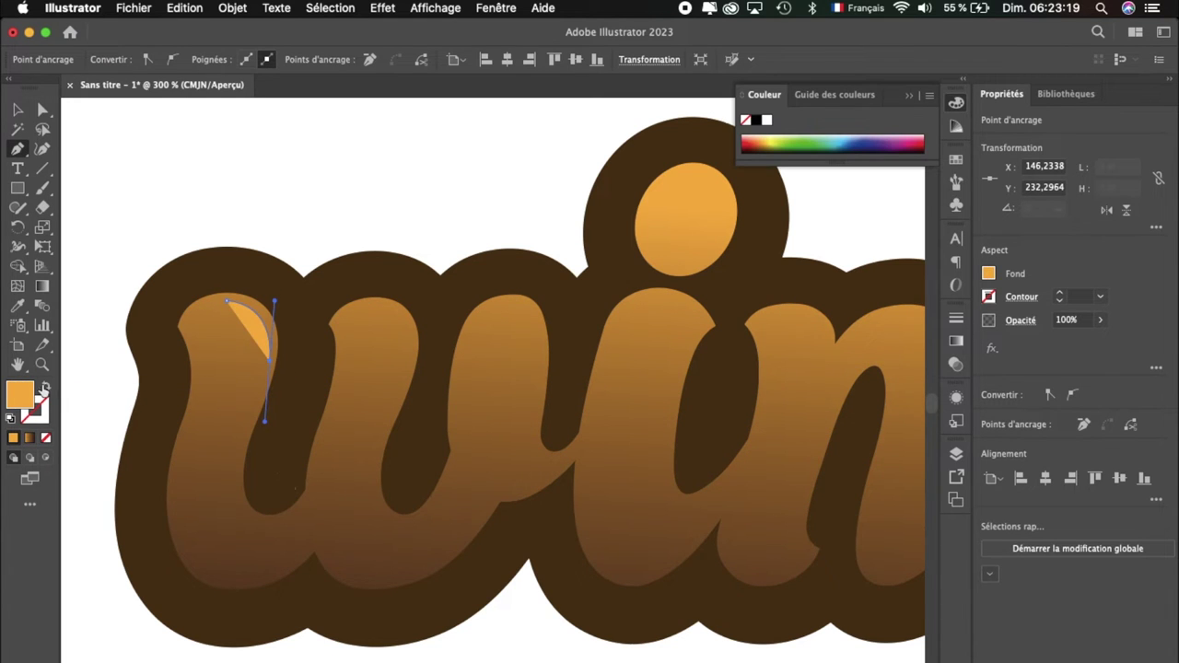
pyautogui.click(44, 390)
pyautogui.doubleClick(37, 411)
pyautogui.click(383, 281)
pyautogui.click(761, 280)
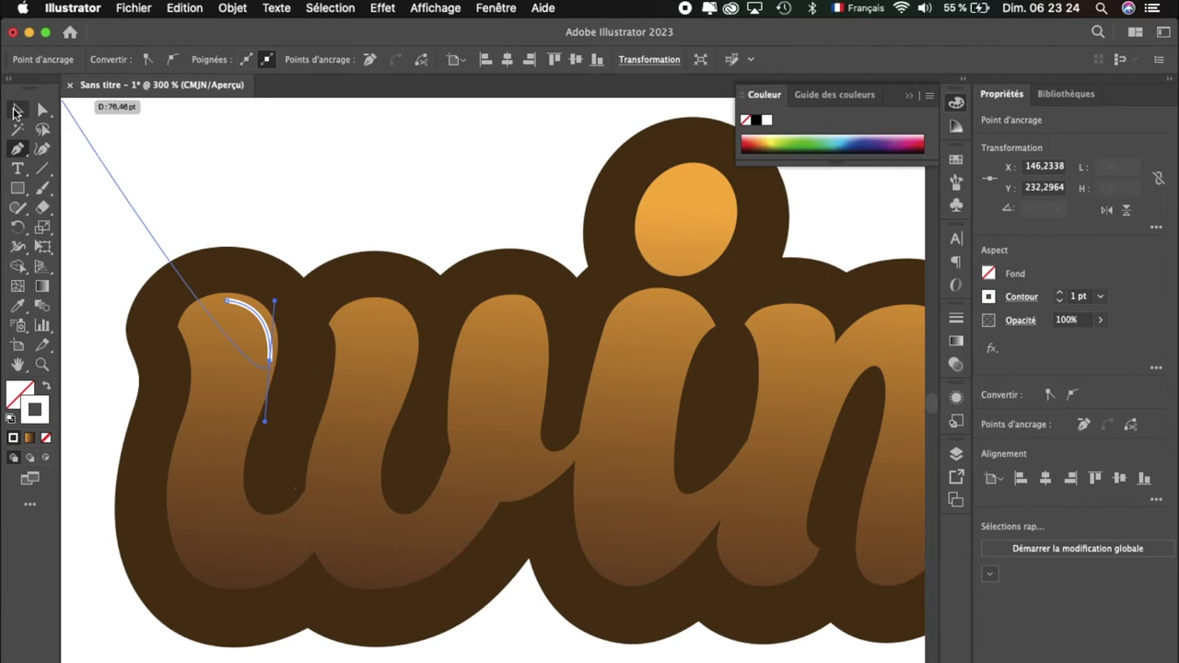
# Step: Give the white highlight a 2 pt stroke with the elliptical width profile
pyautogui.click(15, 111)
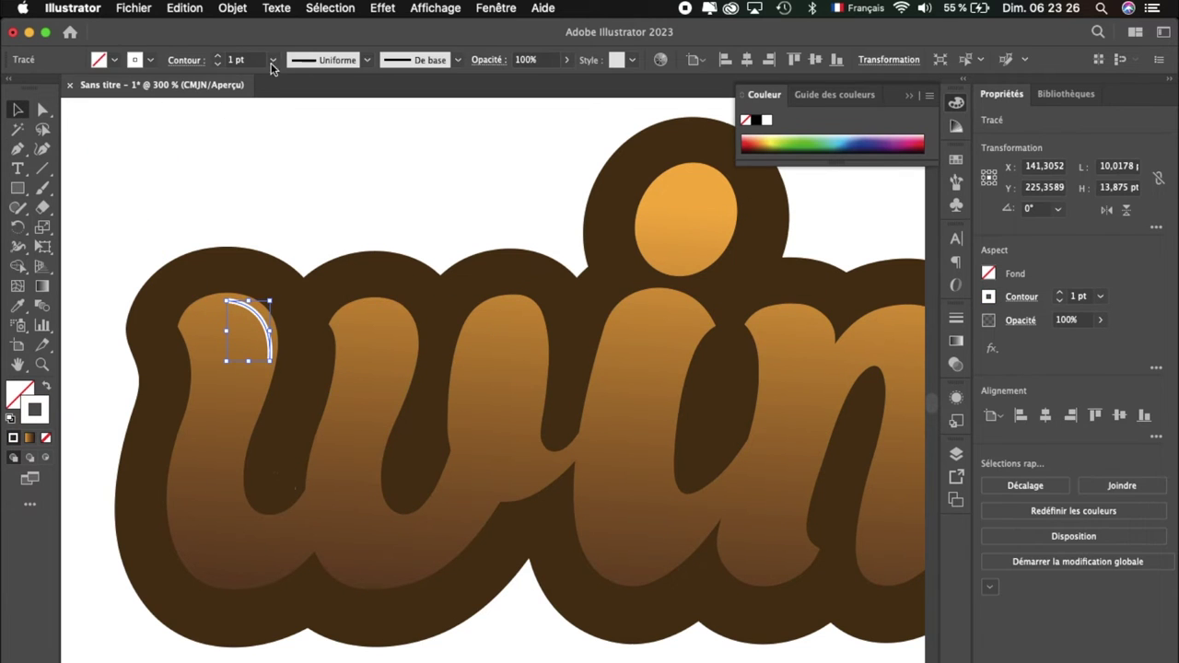
pyautogui.click(217, 56)
pyautogui.click(366, 63)
pyautogui.click(328, 118)
pyautogui.click(42, 111)
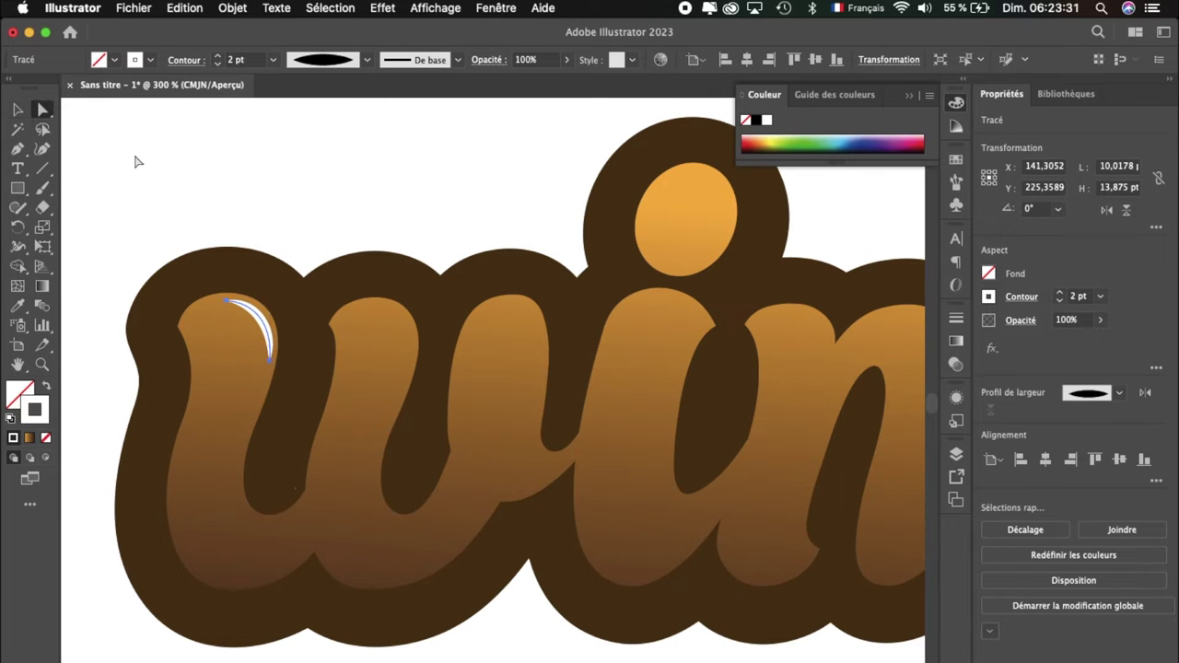
pyautogui.click(137, 162)
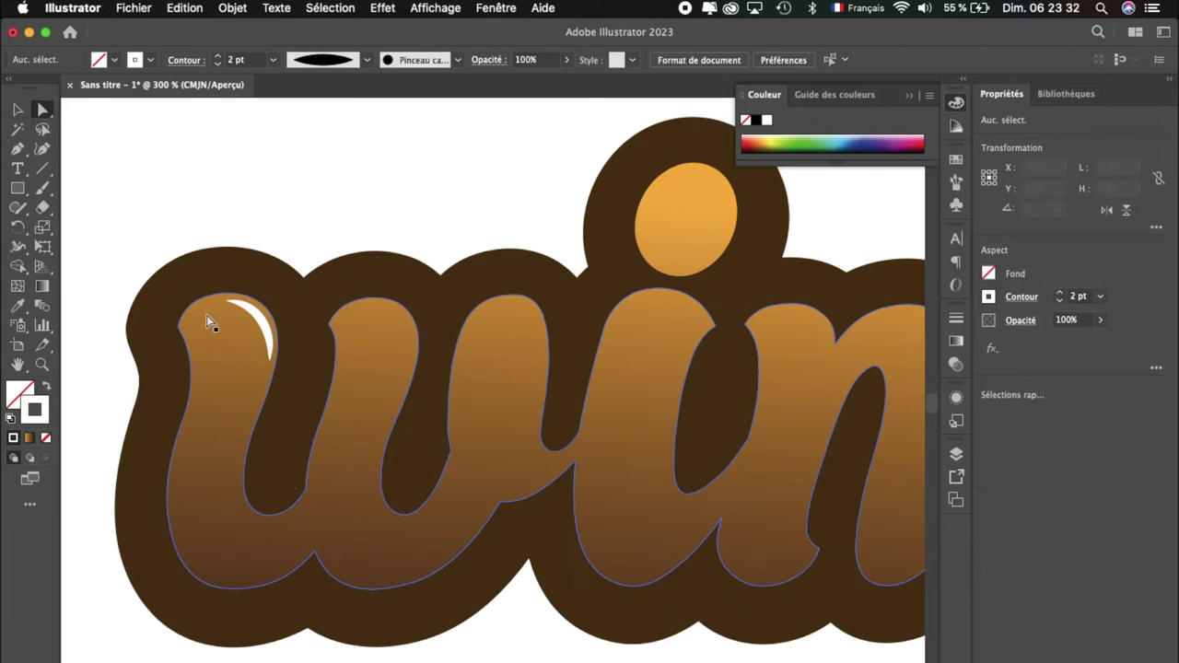
pyautogui.click(18, 148)
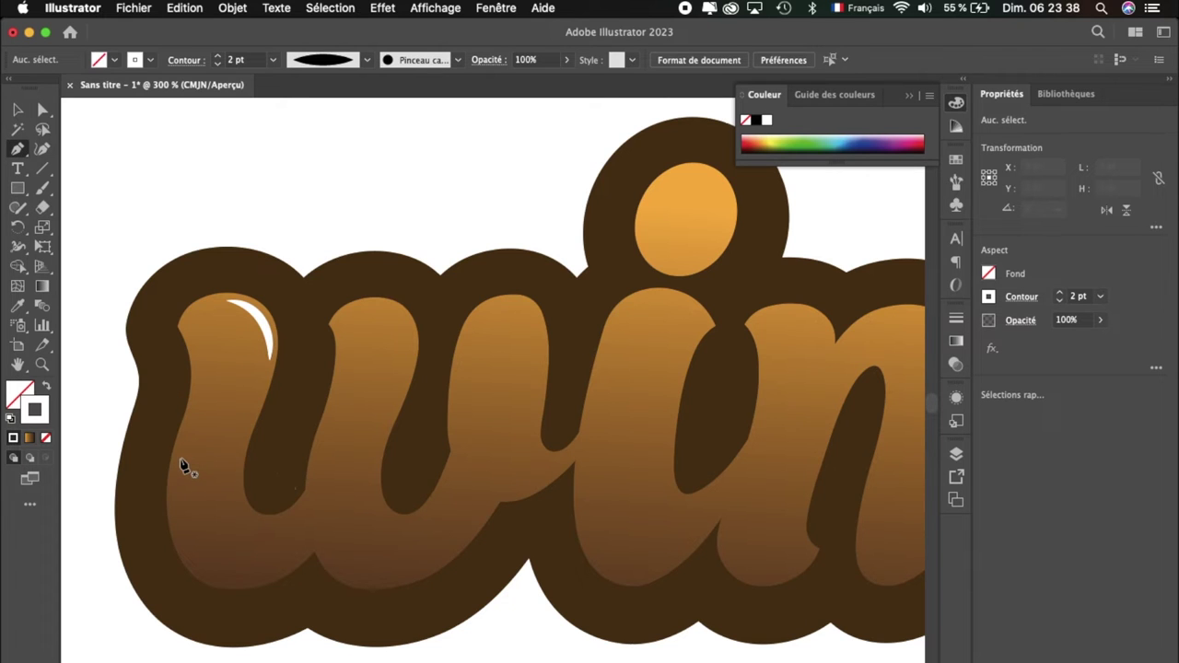
# Step: Draw a highlight curve on the w's lower left and copy the top highlight's white style onto it
pyautogui.click(170, 492)
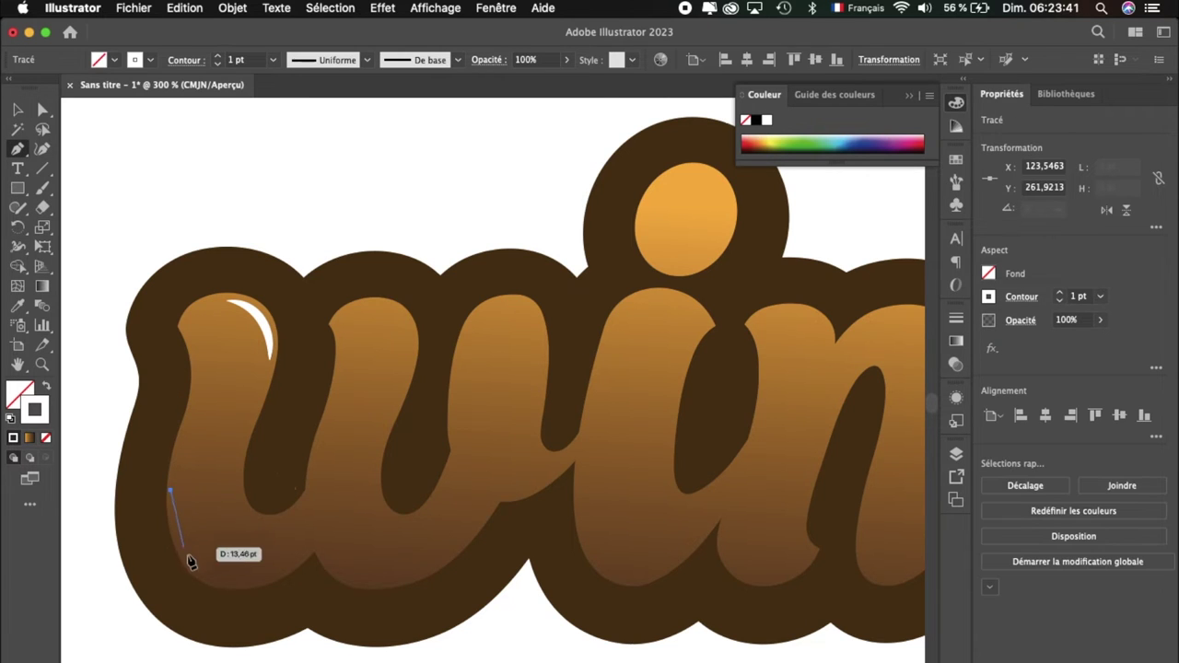
pyautogui.moveTo(258, 592); pyautogui.dragTo(261, 596)
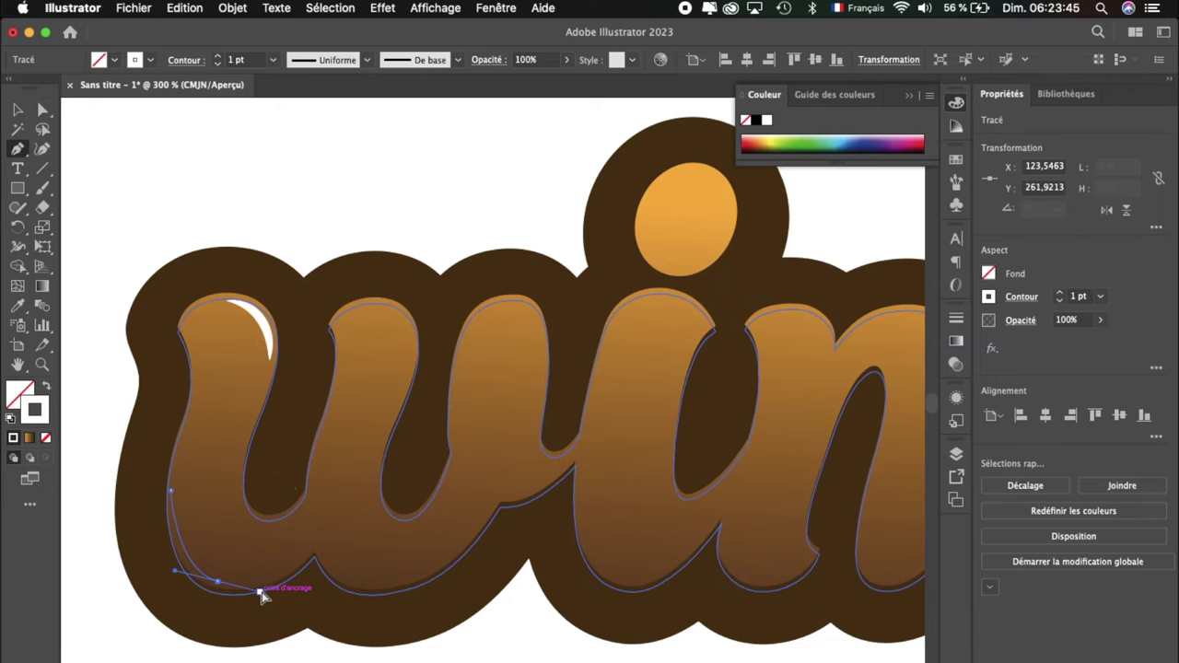
pyautogui.click(16, 110)
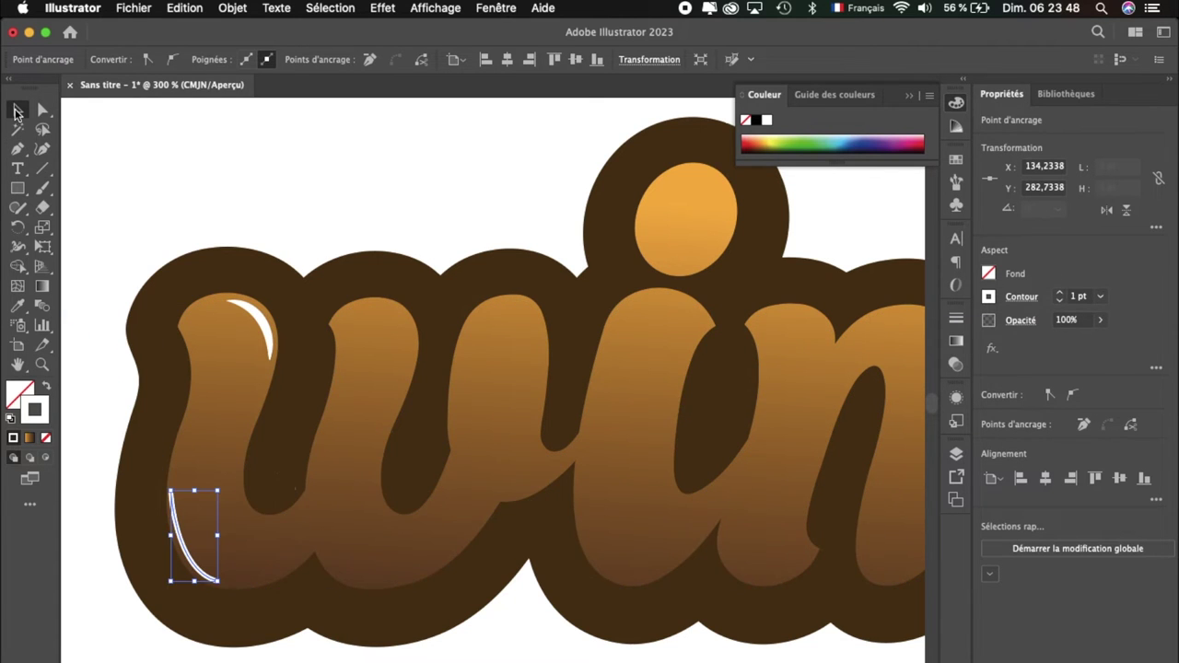
pyautogui.click(17, 306)
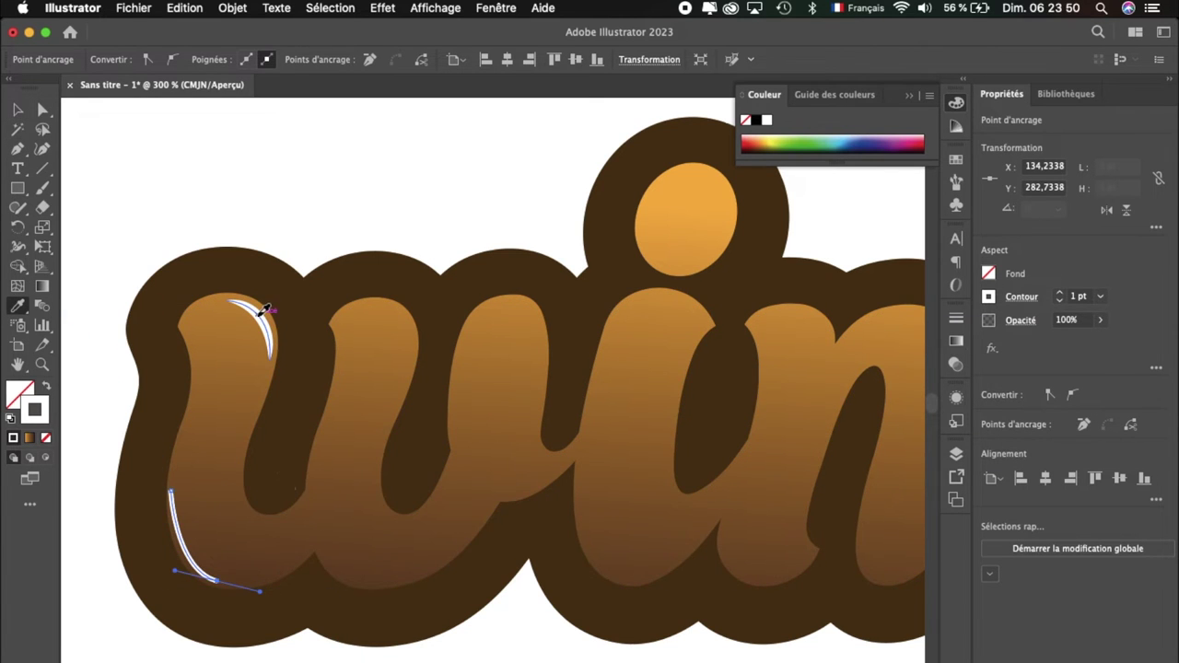
pyautogui.click(263, 311)
pyautogui.click(16, 110)
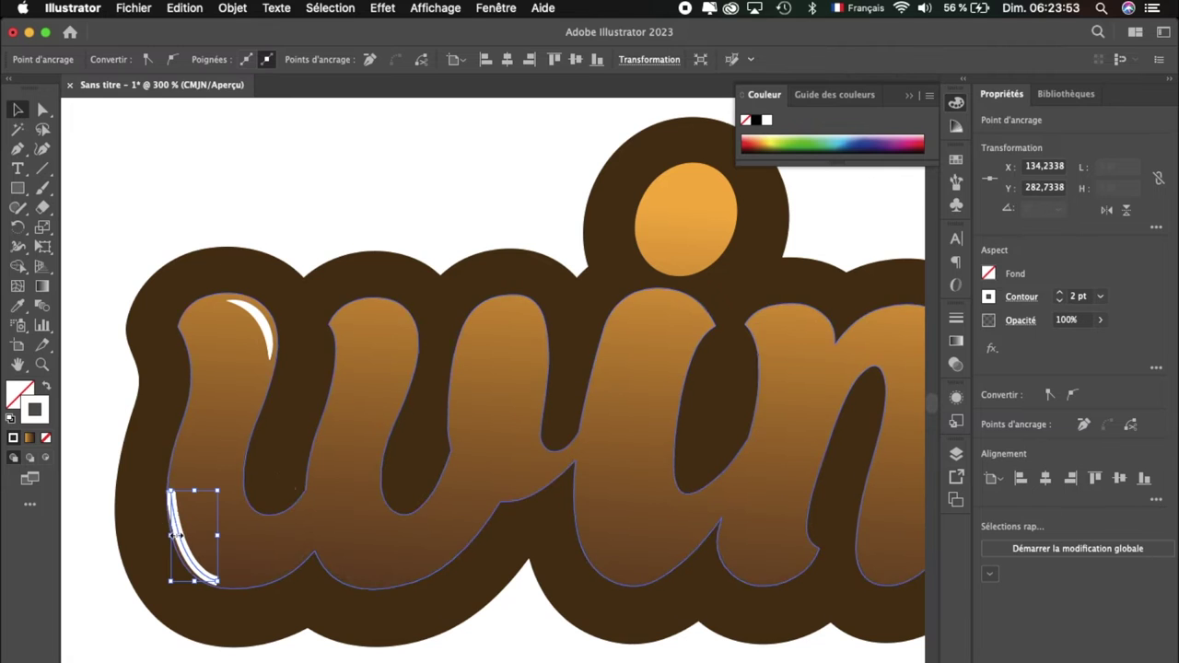
# Step: Taper the lower highlight with the elliptical profile and shift it slightly right
pyautogui.click(175, 534)
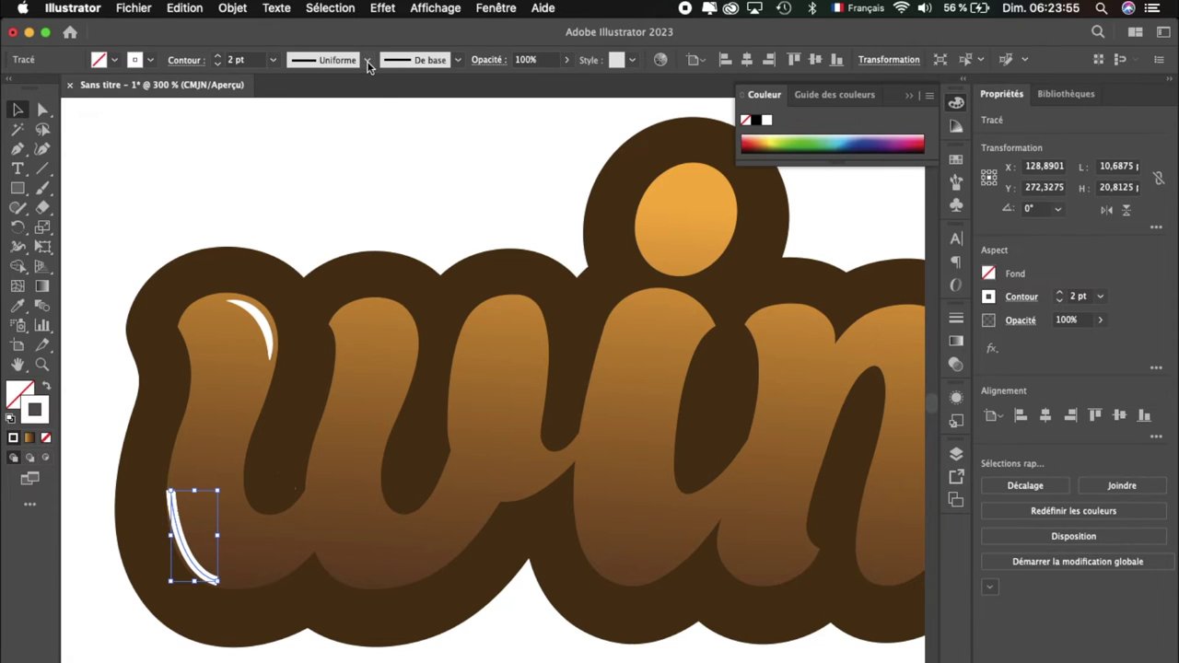
pyautogui.click(366, 60)
pyautogui.click(316, 114)
pyautogui.click(42, 108)
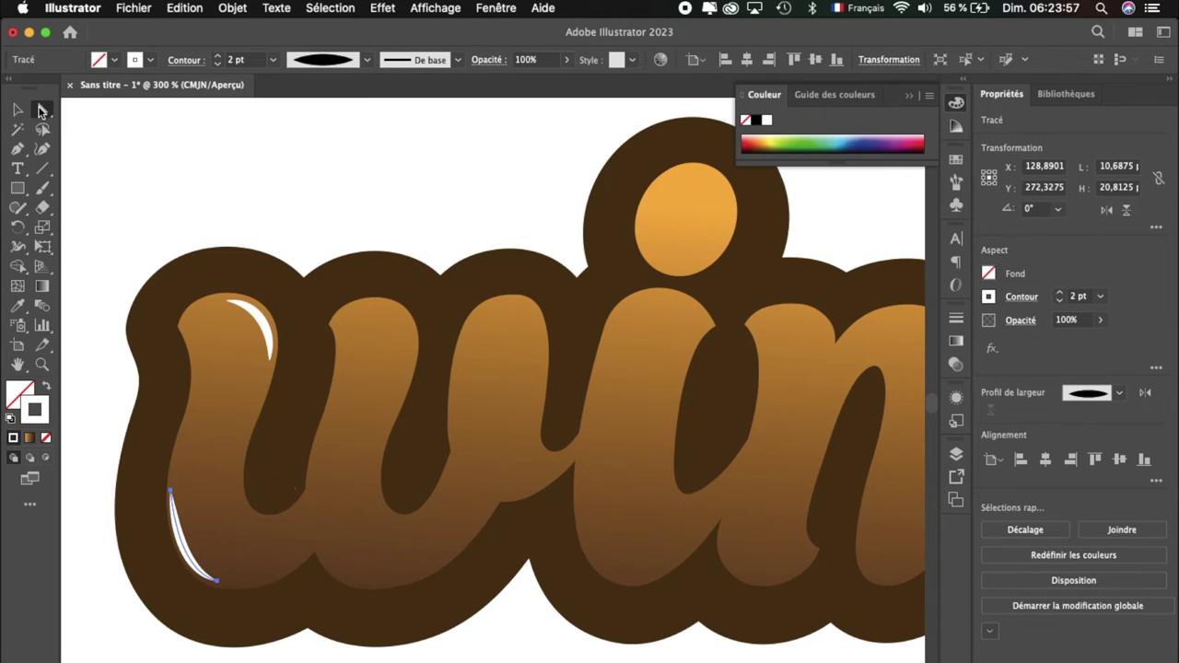
pyautogui.moveTo(190, 566); pyautogui.dragTo(196, 565)
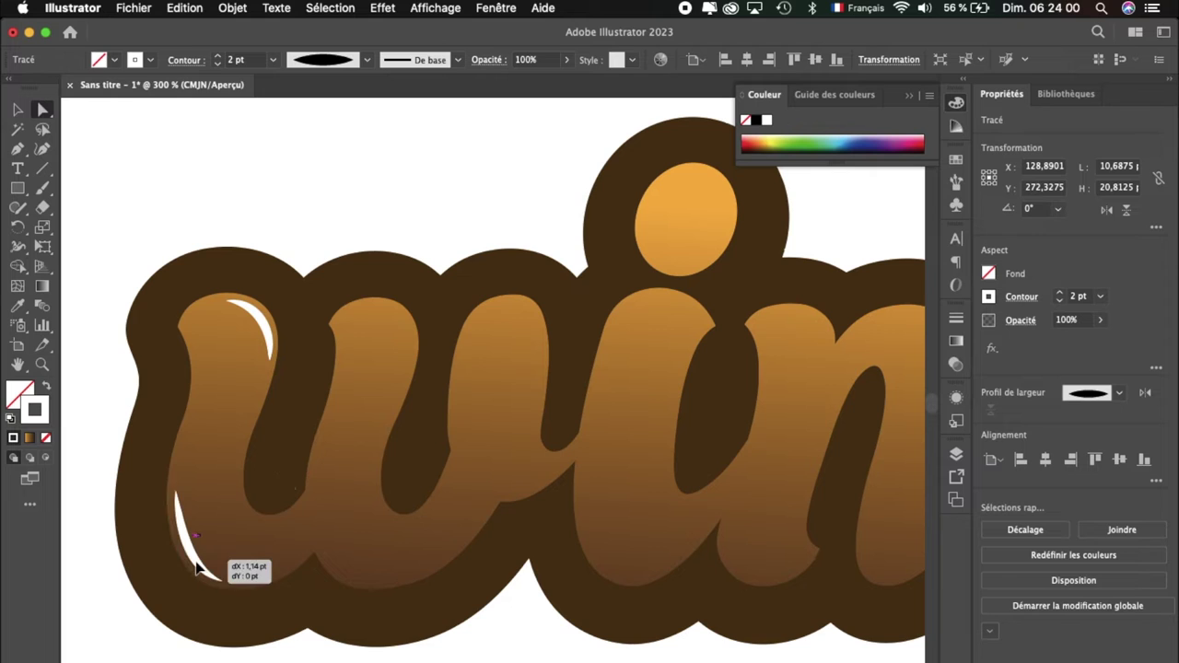
pyautogui.click(17, 153)
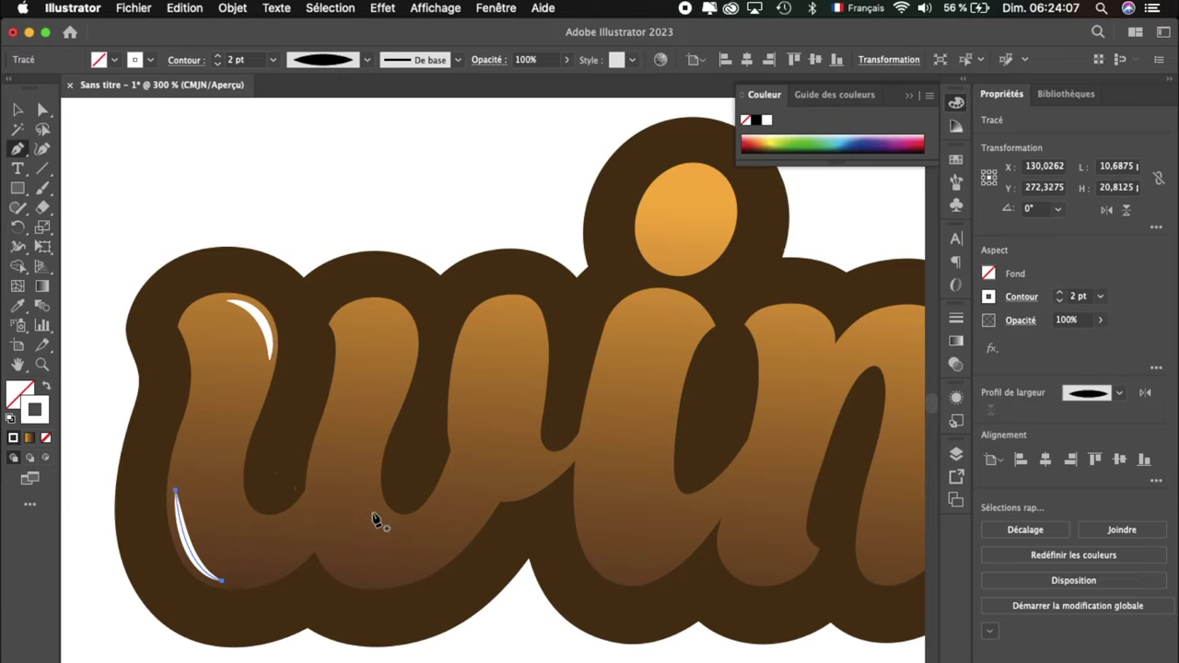
# Step: Add a tapered elliptical highlight in the w's middle dip, then start one on its right stroke
pyautogui.moveTo(373, 465)
pyautogui.mouseDown()
pyautogui.moveTo(408, 543)
pyautogui.moveTo(414, 524)
pyautogui.moveTo(466, 523)
pyautogui.mouseUp()
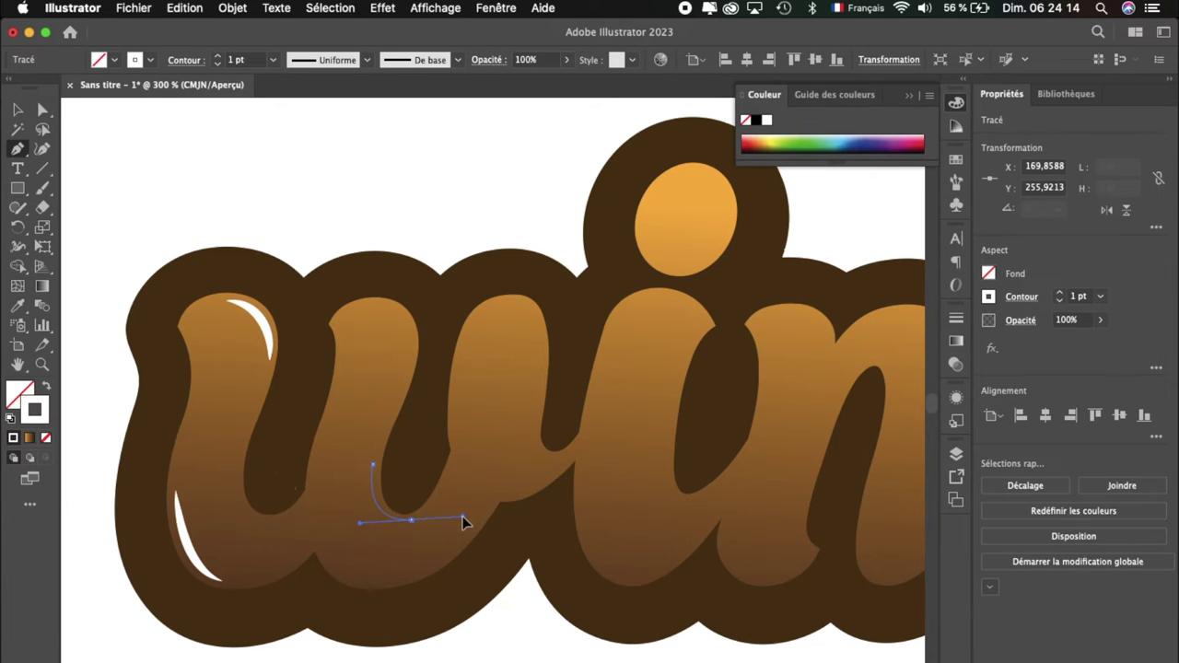
pyautogui.click(17, 110)
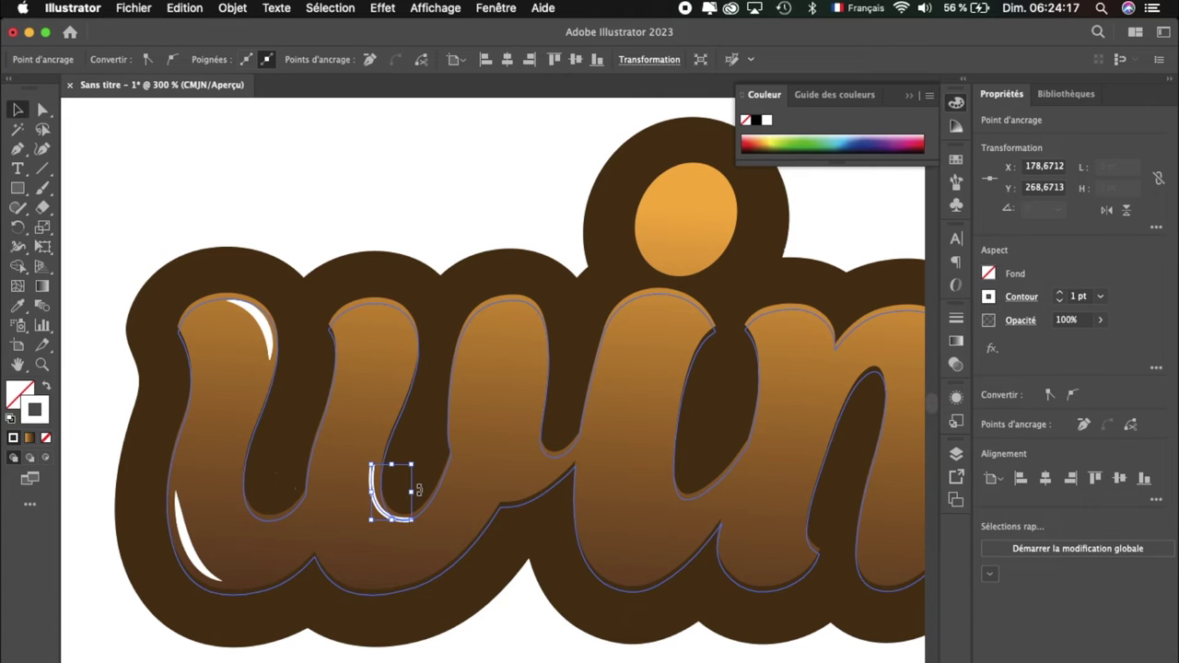
pyautogui.click(384, 521)
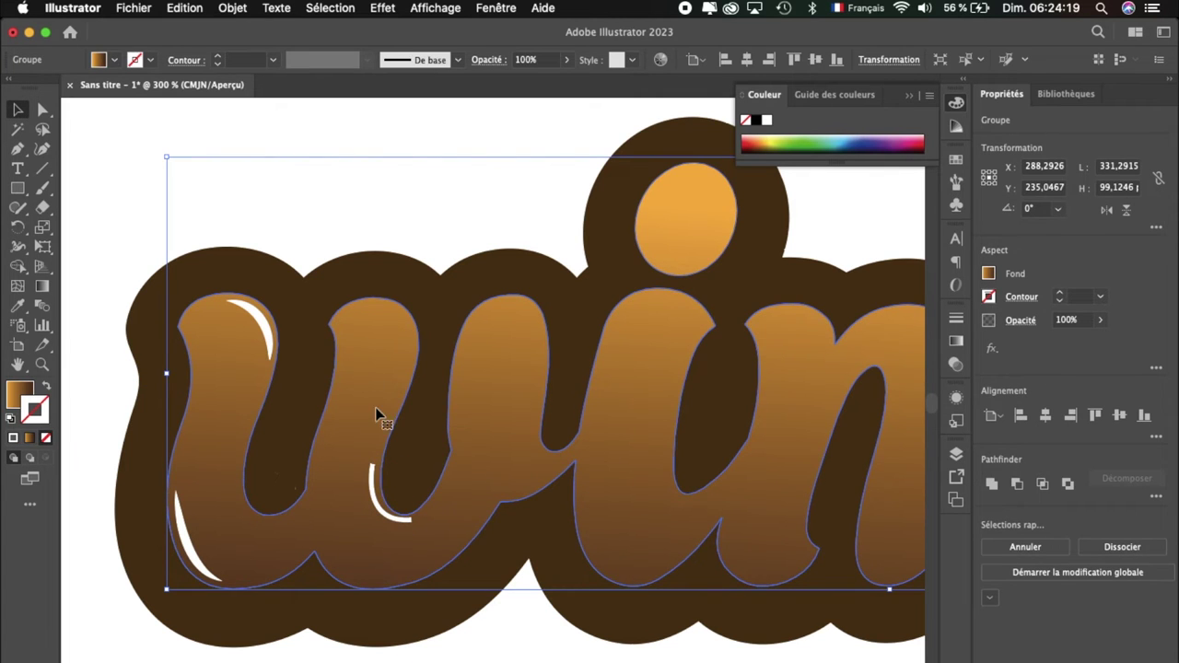
pyautogui.click(372, 482)
pyautogui.click(355, 59)
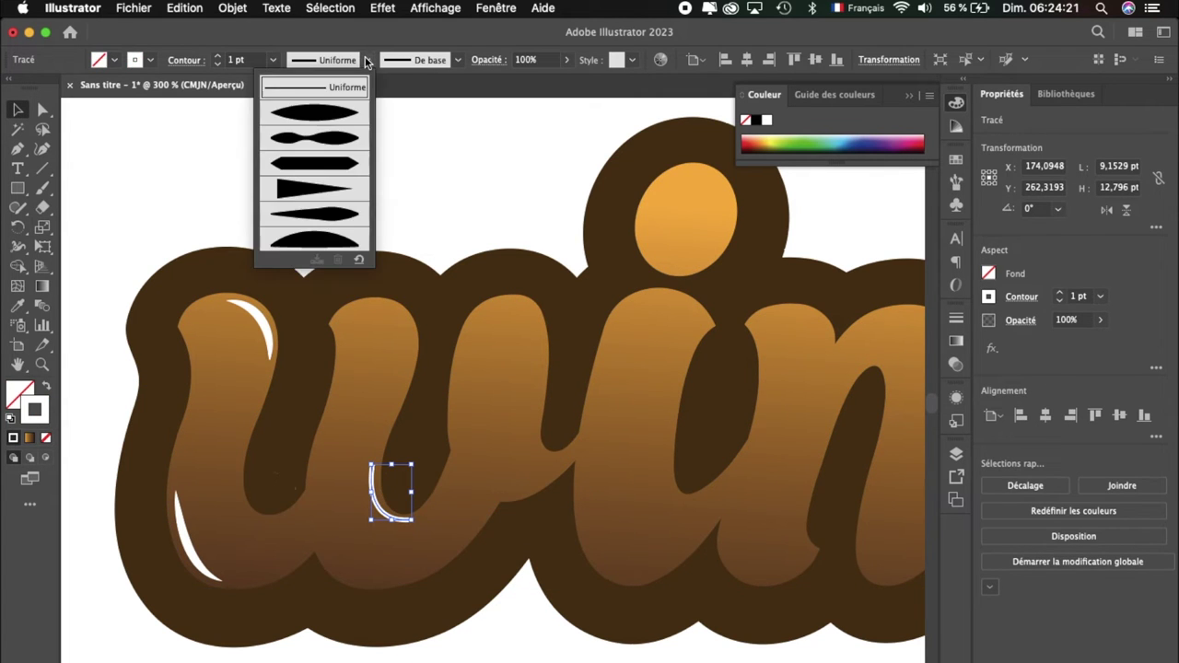
pyautogui.click(320, 115)
pyautogui.press('a')
pyautogui.press('p')
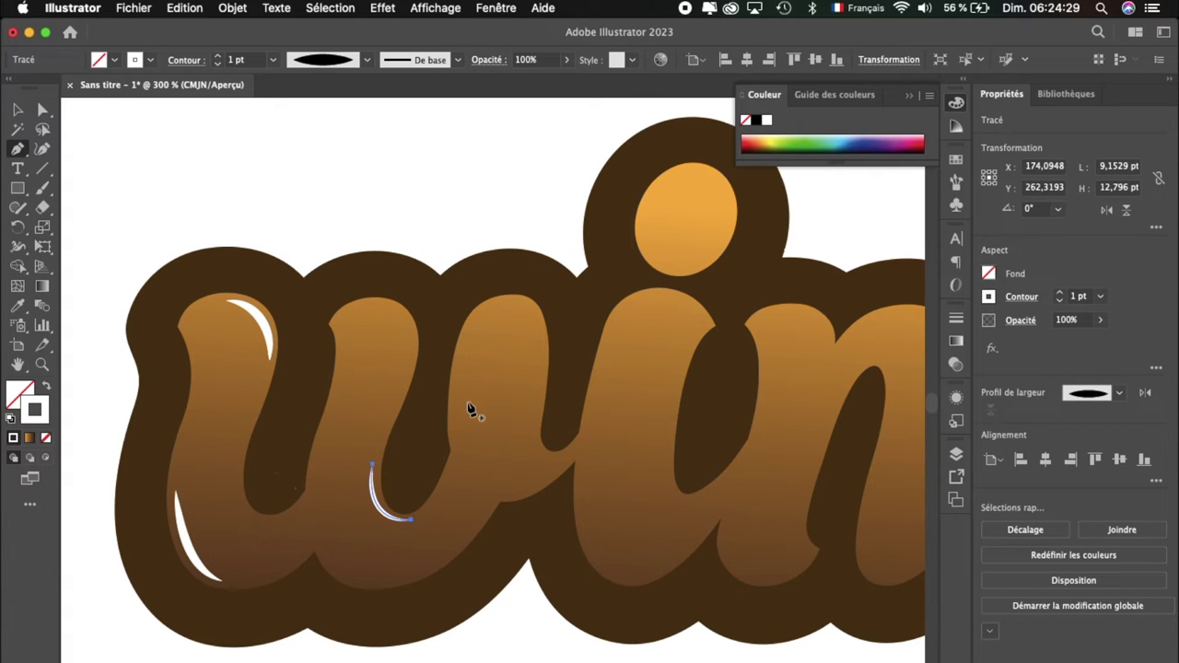
pyautogui.click(532, 320)
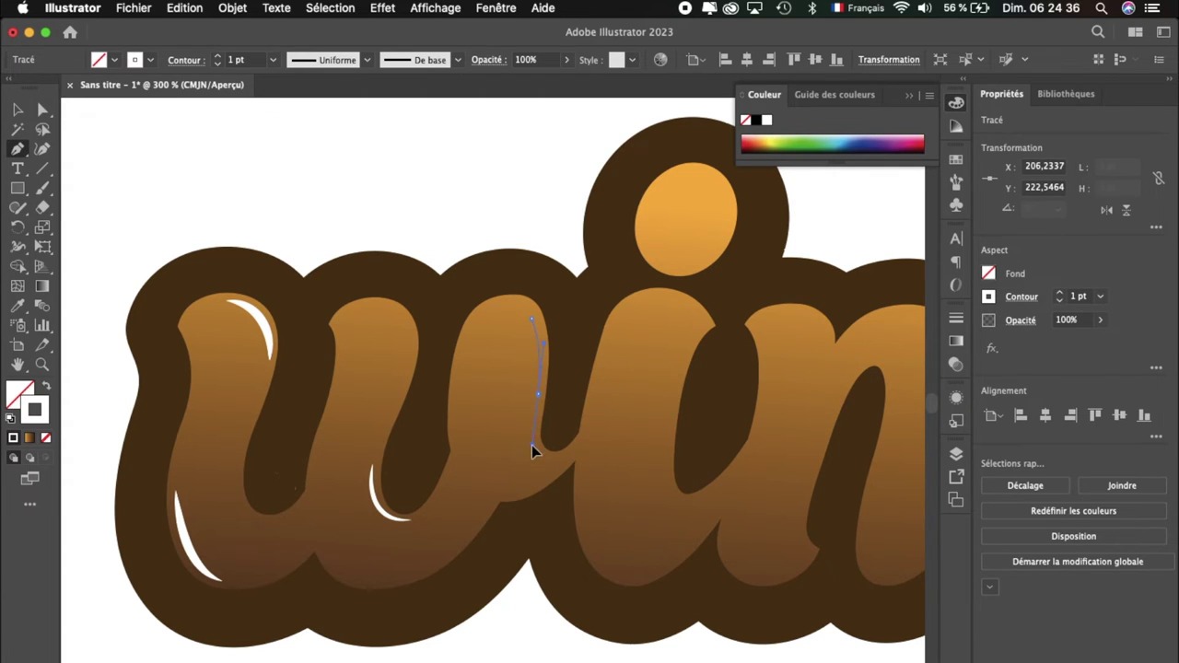
# Step: Finish the highlight down the w's right stroke and taper it with the elliptical profile
pyautogui.moveTo(532, 443); pyautogui.dragTo(531, 445)
pyautogui.click(18, 109)
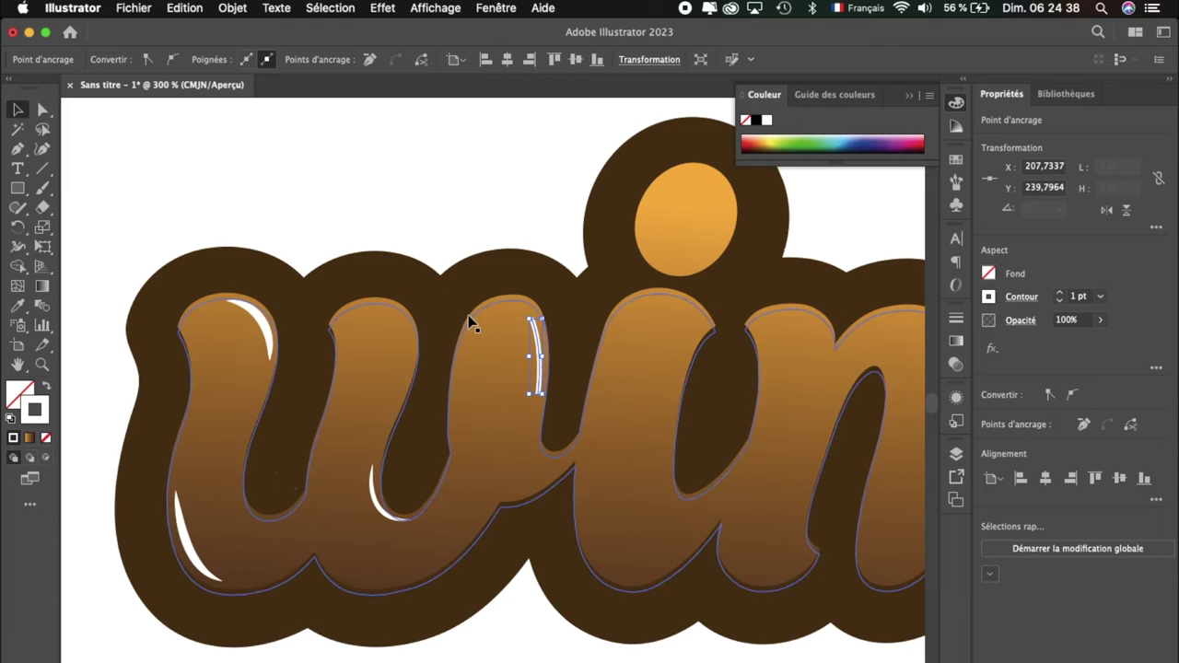
pyautogui.click(534, 343)
pyautogui.click(367, 60)
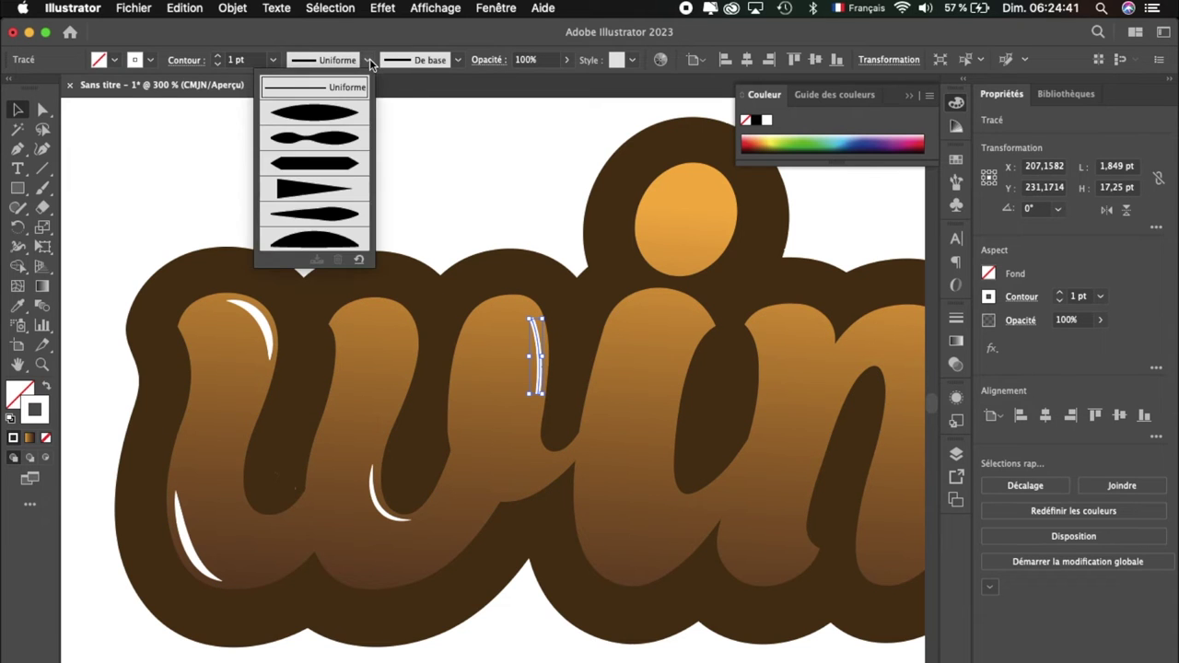
pyautogui.click(329, 117)
pyautogui.click(42, 109)
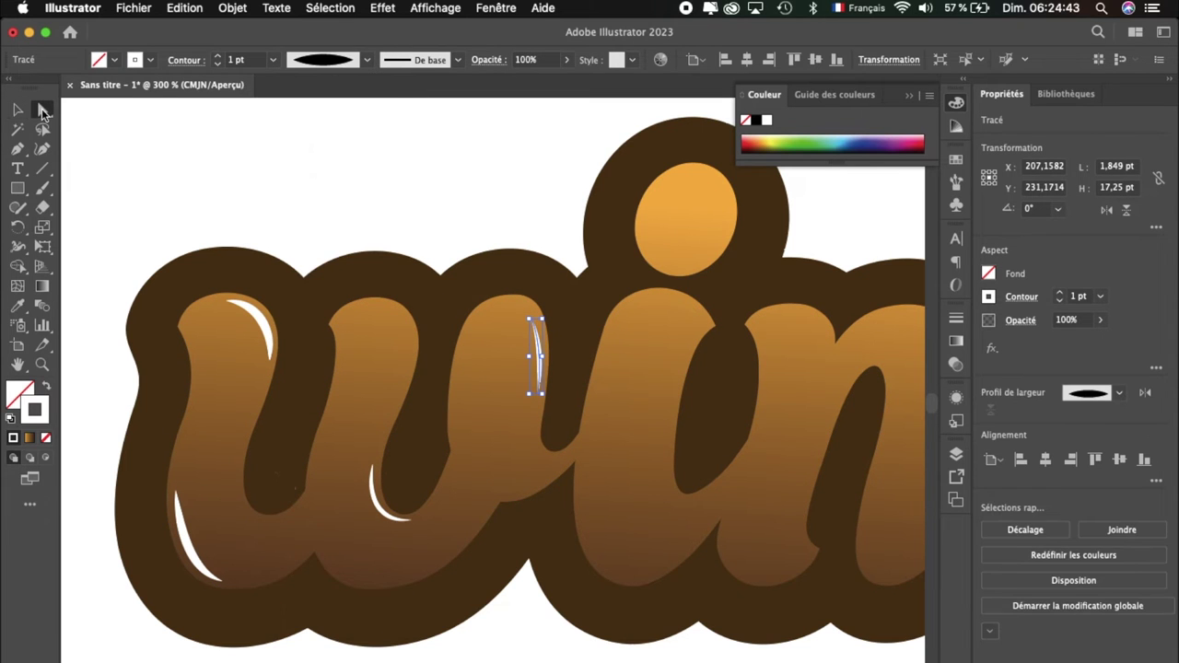
pyautogui.click(17, 150)
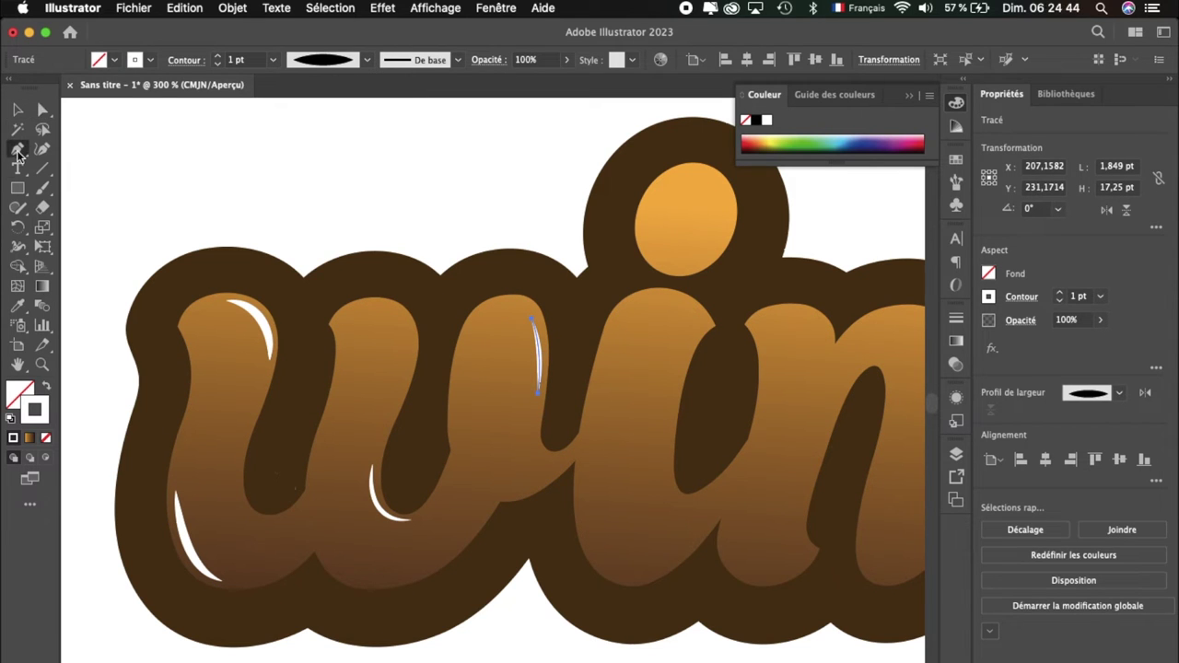
# Step: Add a tapered elliptical highlight where the w joins the i, then begin one on the i's dot
pyautogui.click(502, 491)
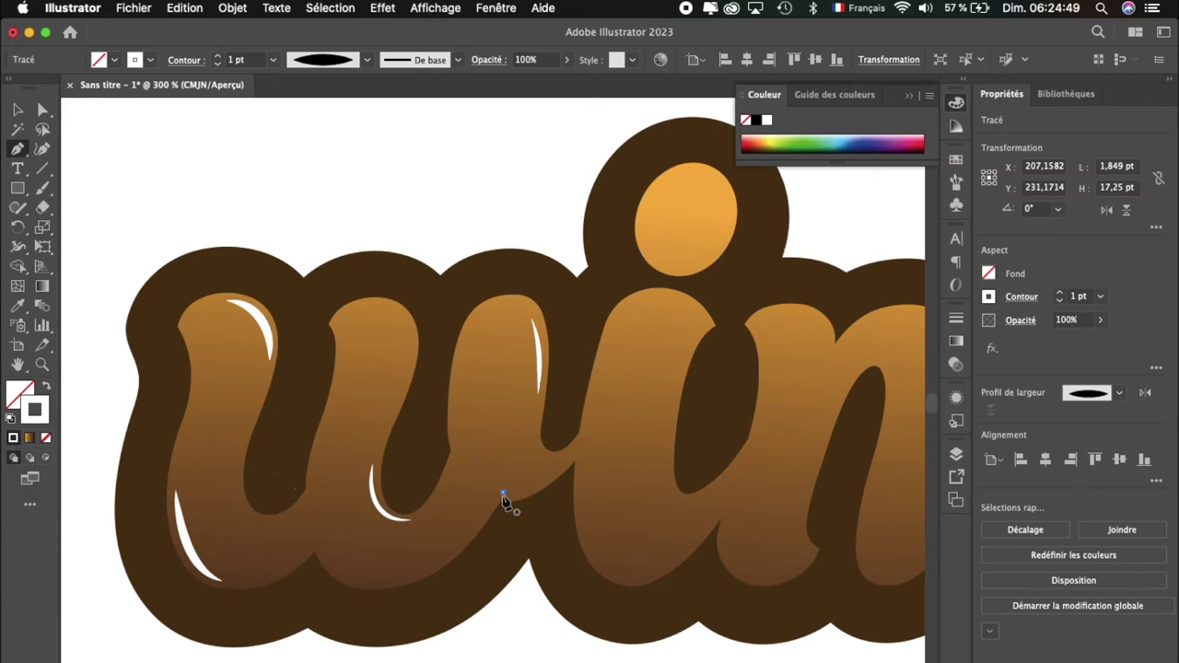
pyautogui.click(579, 452)
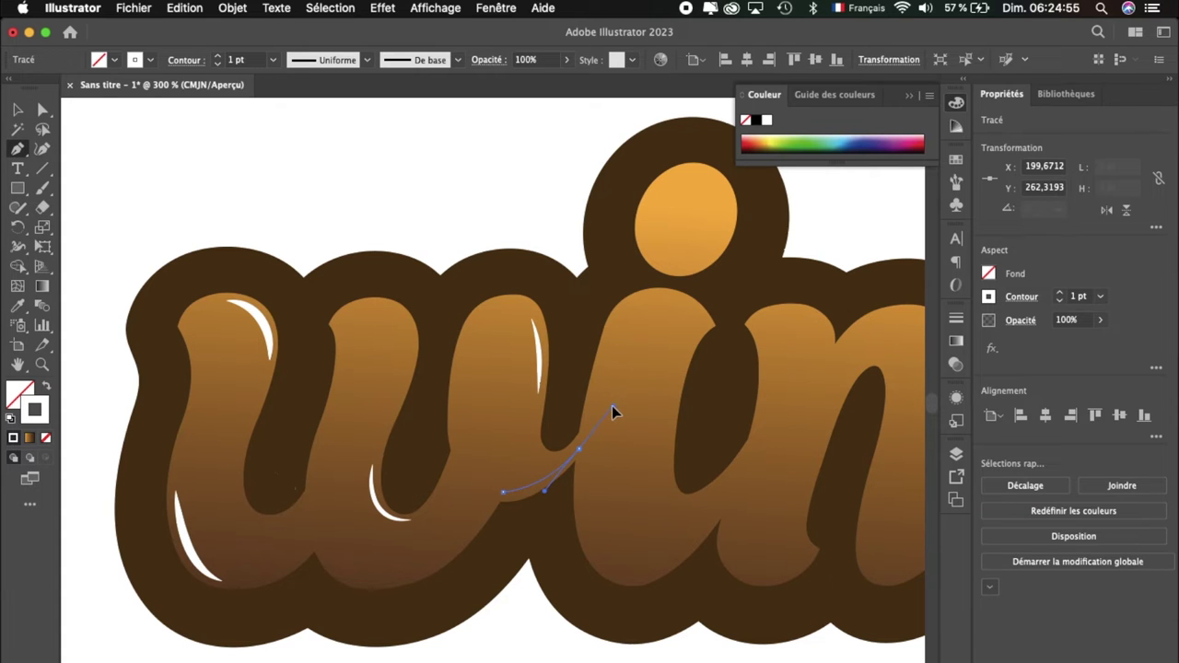
pyautogui.click(17, 108)
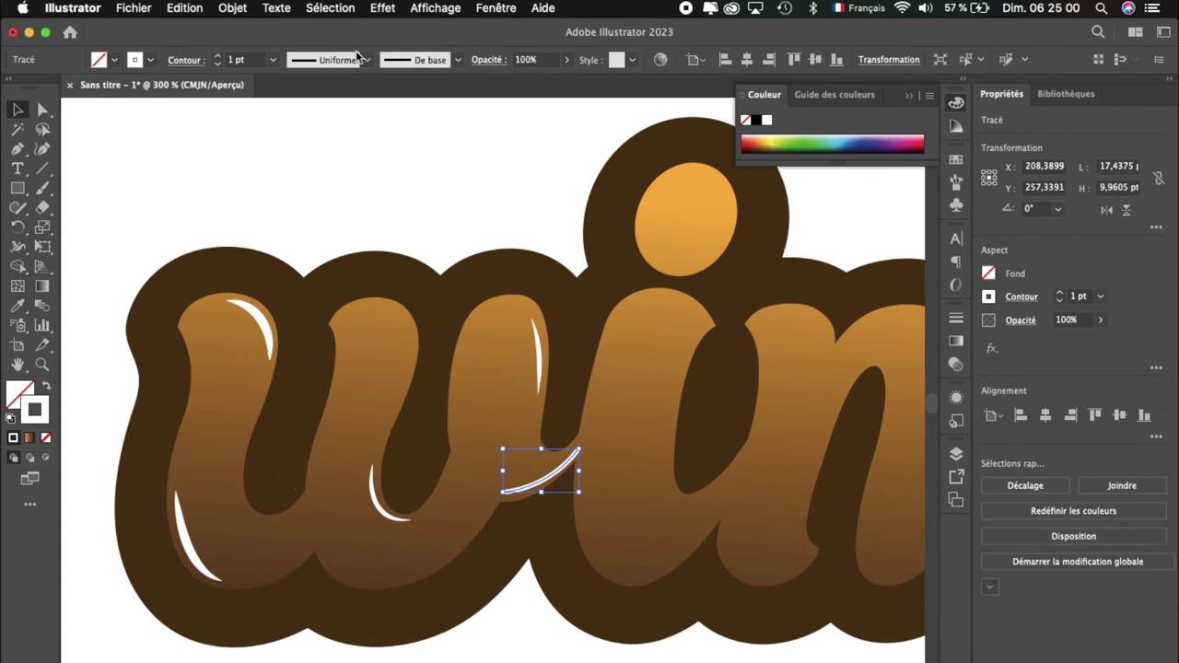
pyautogui.click(364, 61)
pyautogui.click(328, 115)
pyautogui.click(40, 111)
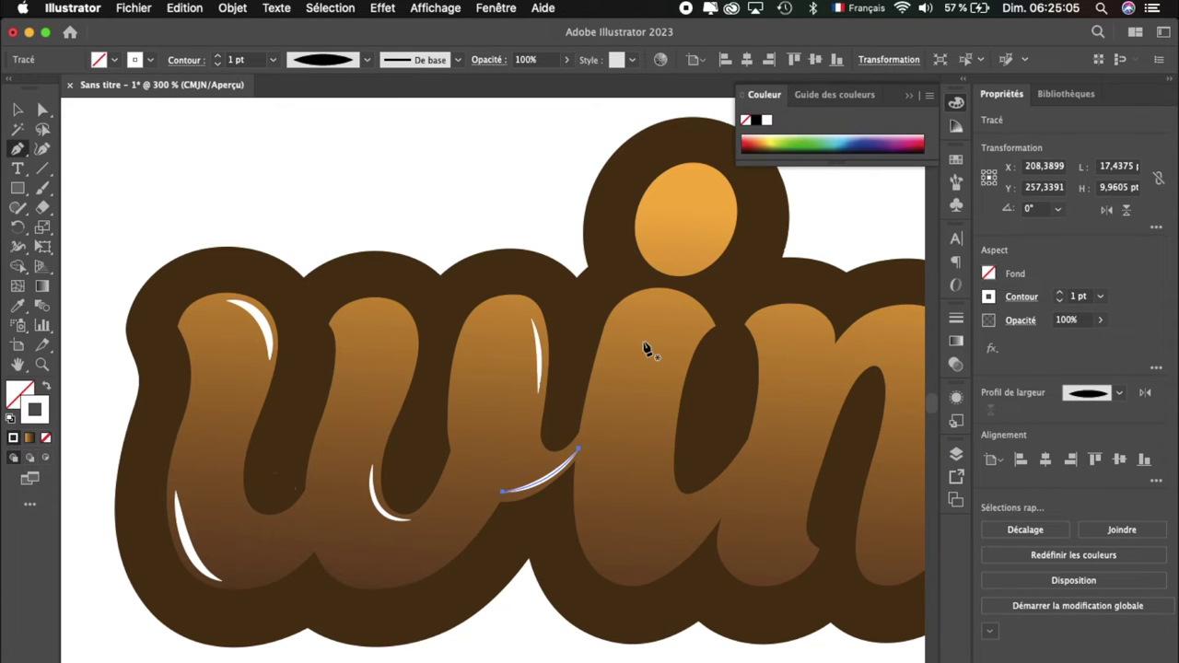
pyautogui.moveTo(660, 179); pyautogui.dragTo(669, 190)
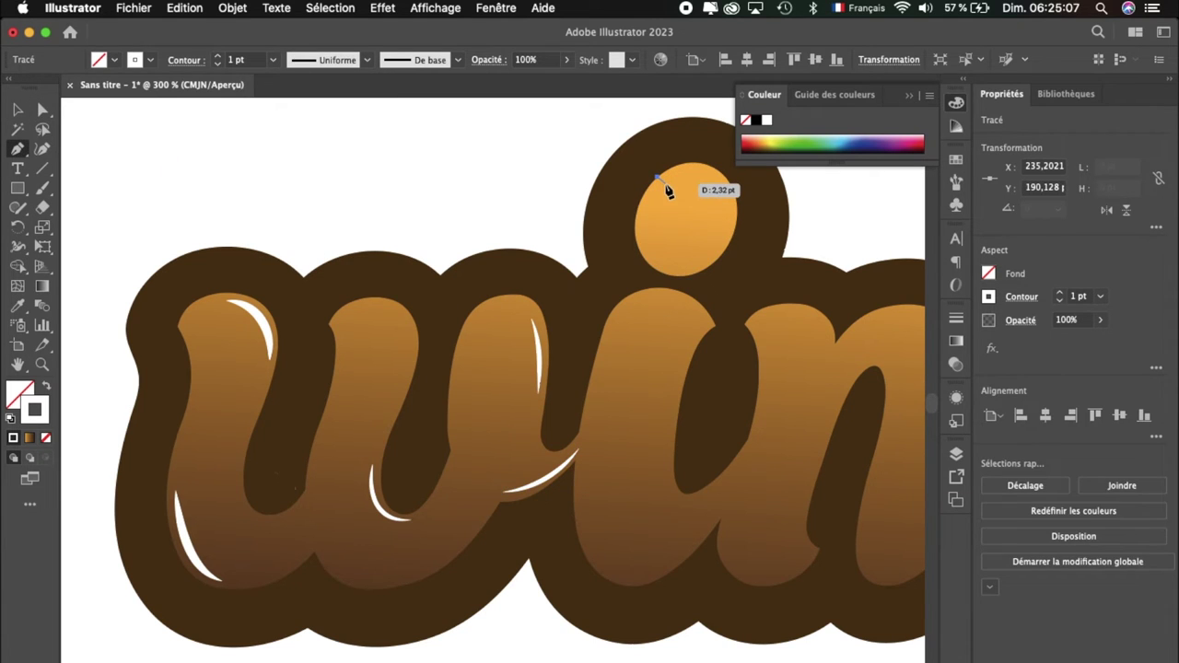
# Step: Add a tapered elliptical white highlight down the left edge of the i's dot
pyautogui.hotkey('ctrl', 'z')
pyautogui.click(670, 179)
pyautogui.moveTo(643, 242); pyautogui.dragTo(649, 296)
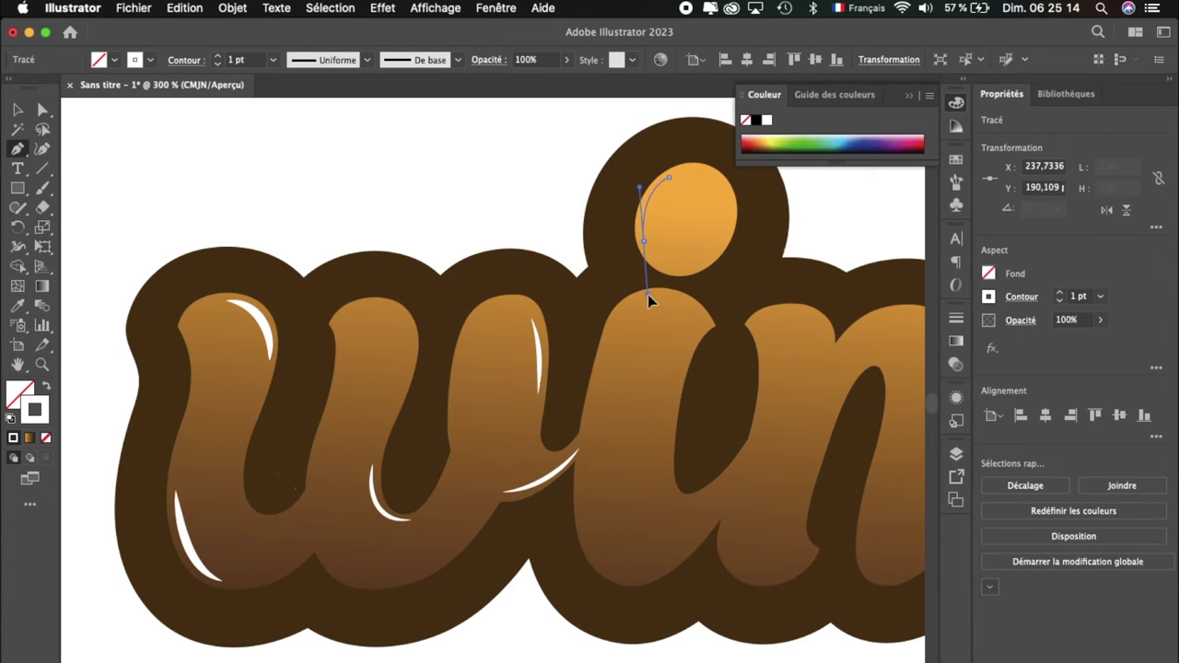
pyautogui.click(18, 109)
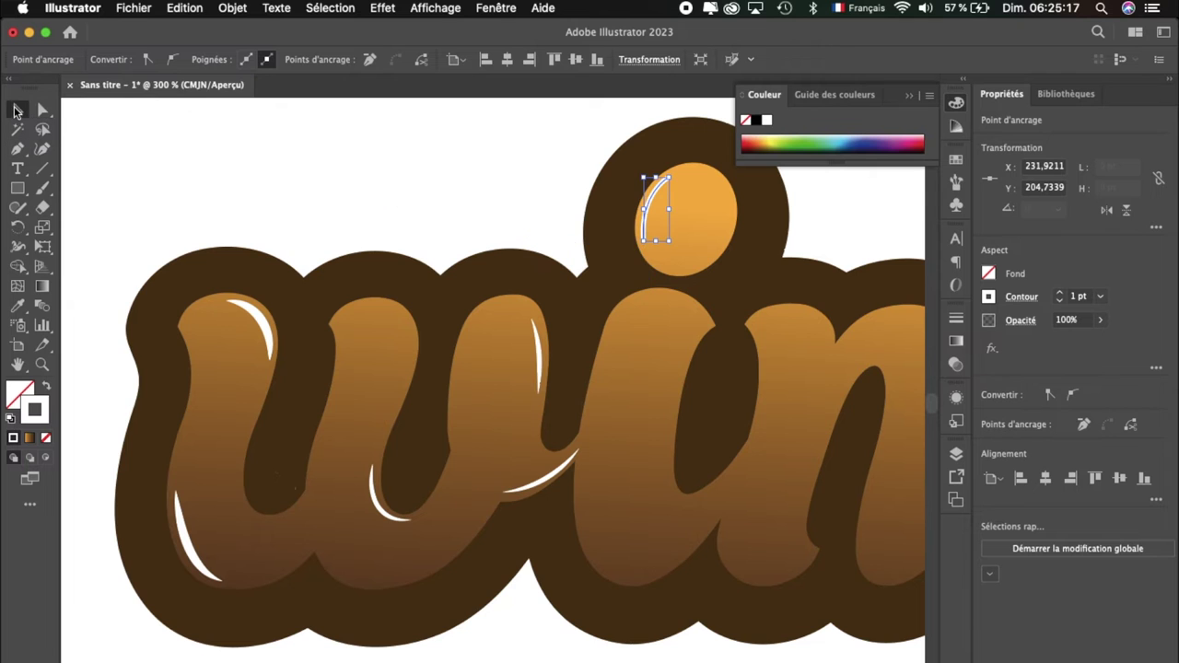
pyautogui.click(652, 187)
pyautogui.click(367, 61)
pyautogui.click(342, 111)
# Step: Add a tapered elliptical highlight down the i's stem
pyautogui.click(18, 148)
pyautogui.hscroll(5, 420, 362)
pyautogui.scroll(-2, 420, 363)
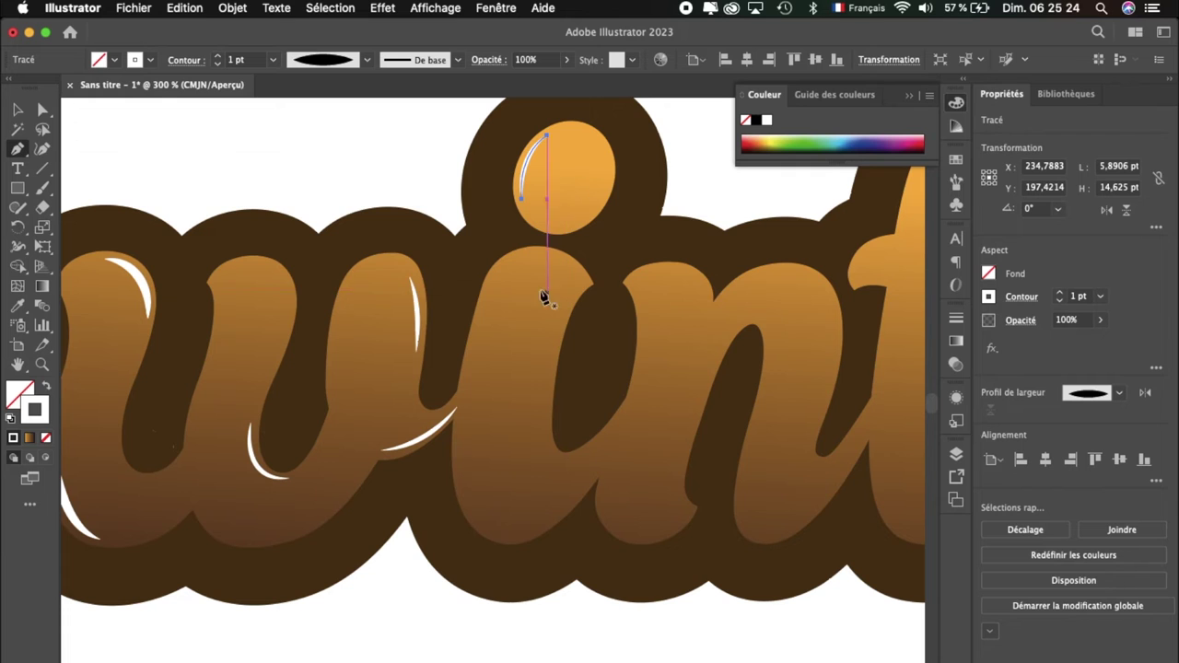
pyautogui.click(584, 282)
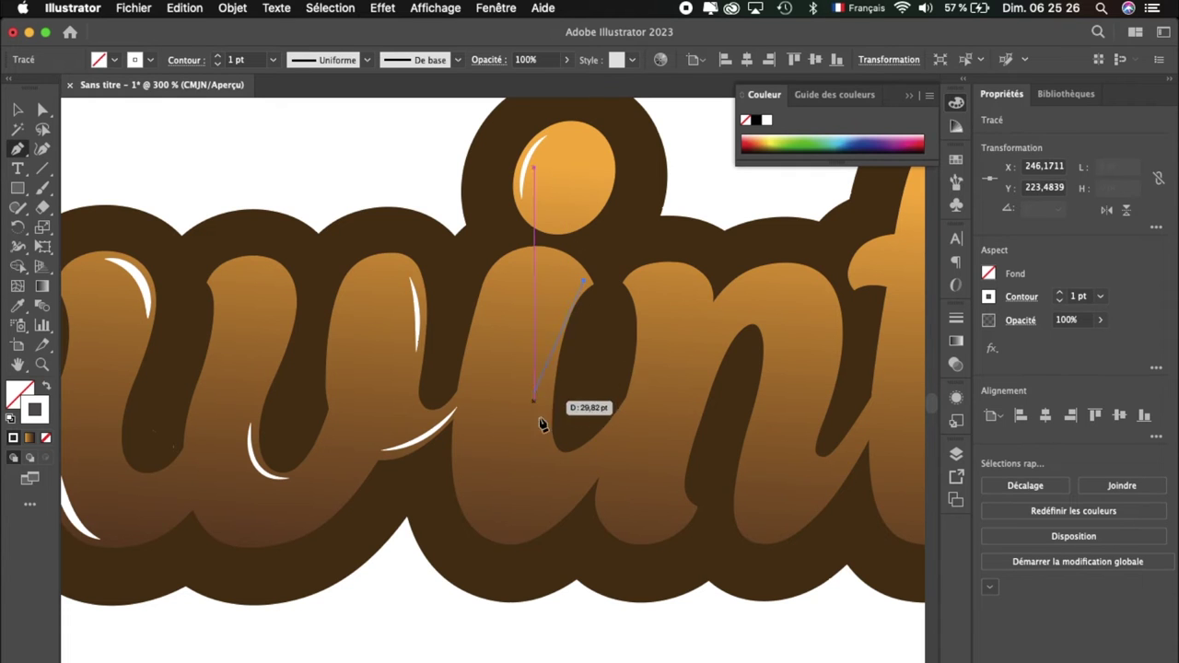
pyautogui.moveTo(547, 452); pyautogui.dragTo(566, 578)
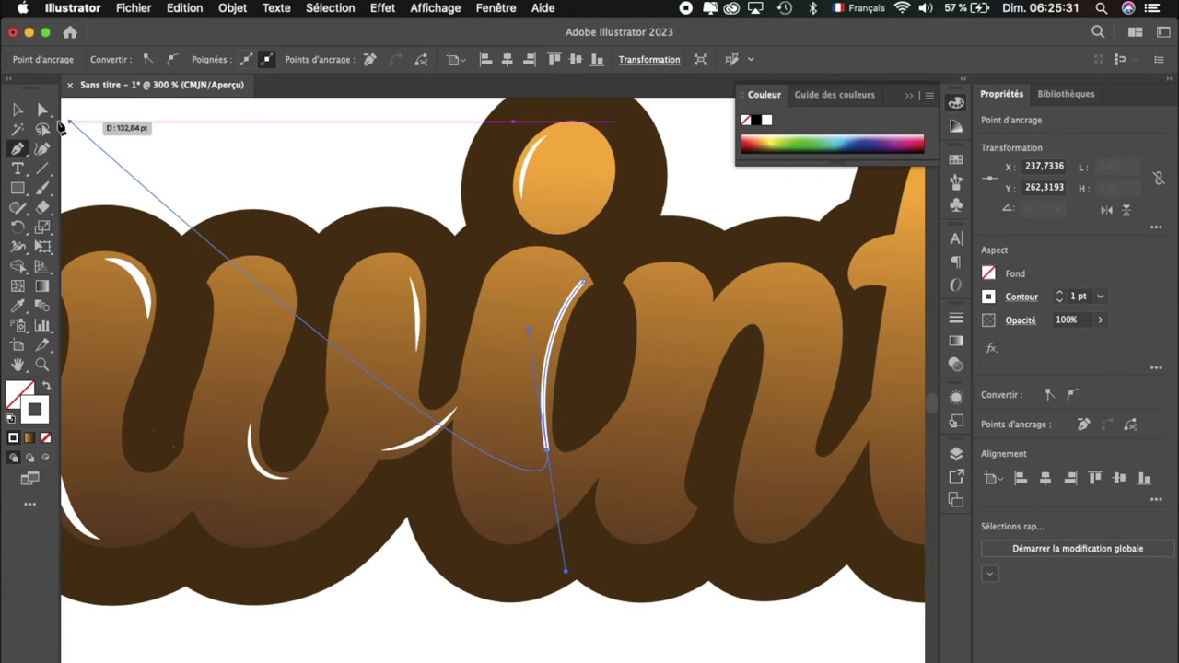
pyautogui.click(16, 110)
pyautogui.click(551, 373)
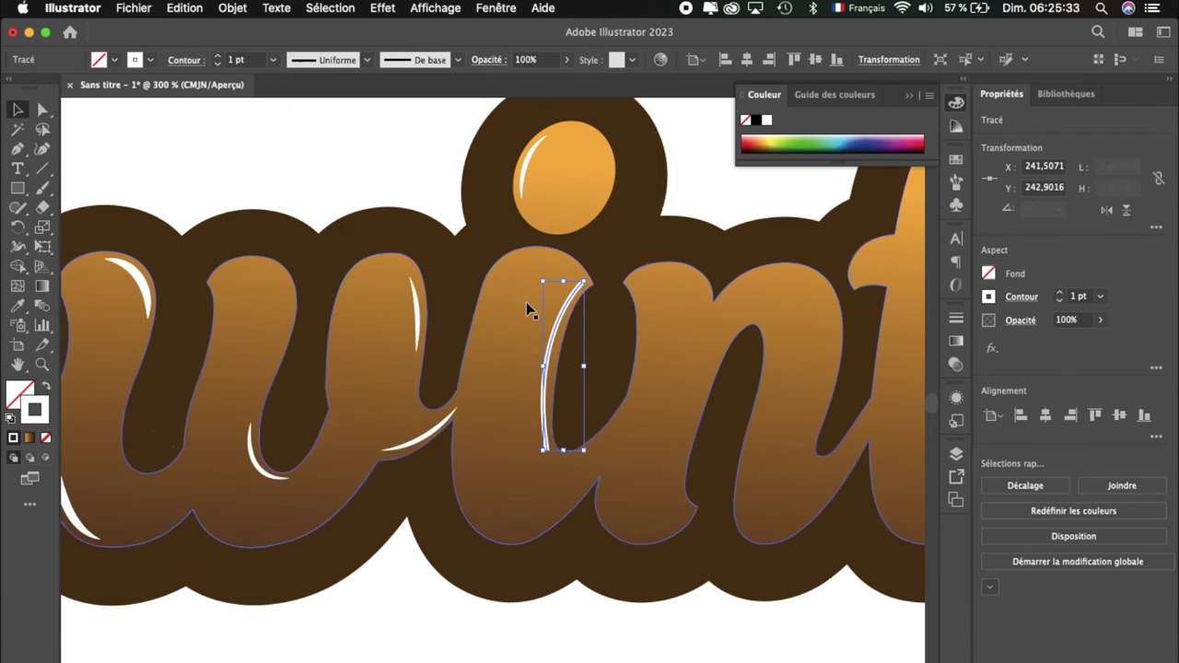
pyautogui.click(375, 60)
pyautogui.click(336, 115)
pyautogui.click(43, 109)
# Step: Add a 2 pt tapered highlight across the n's arch, then start another inside the n
pyautogui.click(15, 150)
pyautogui.hscroll(5, 497, 428)
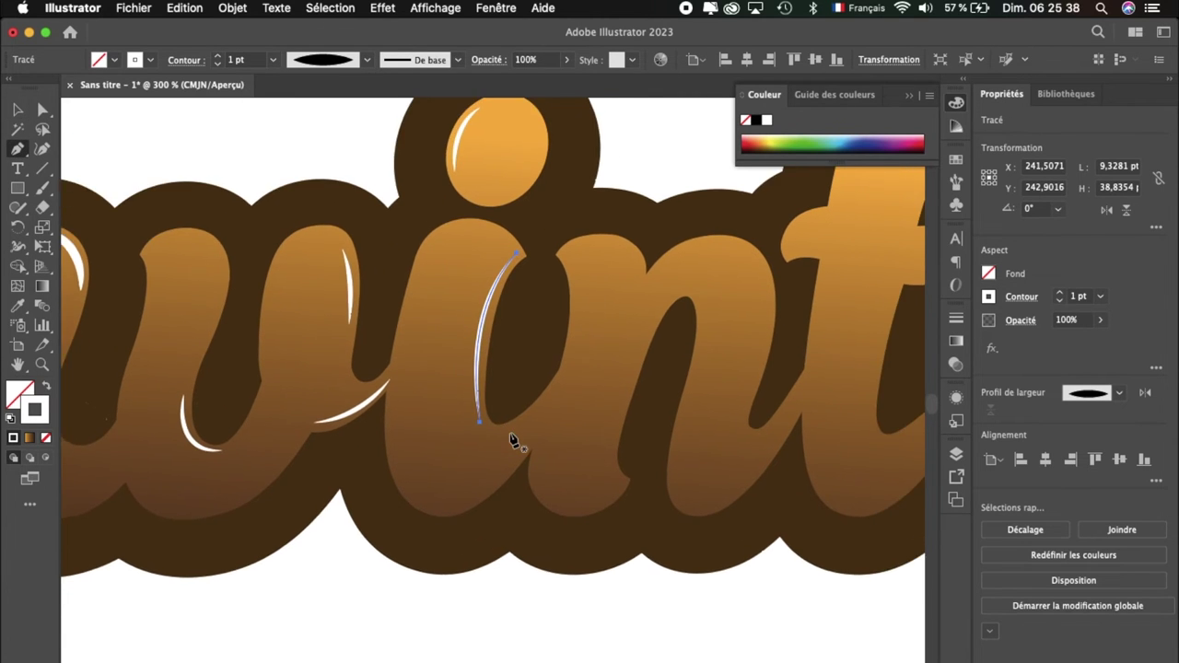
pyautogui.click(538, 252)
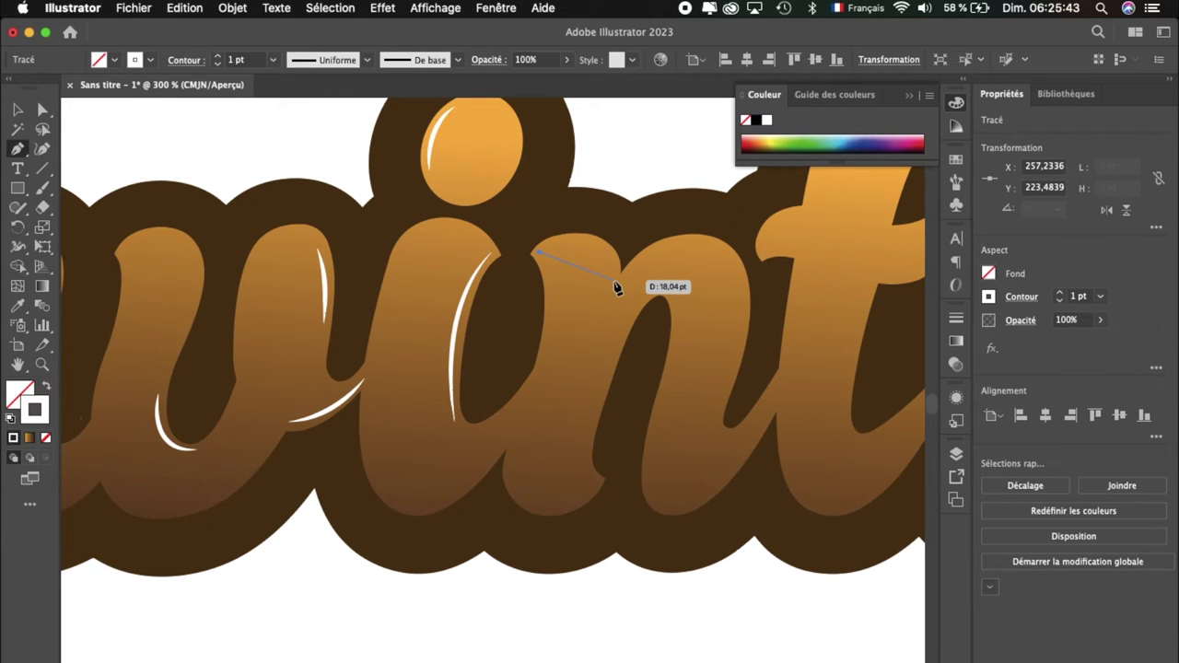
pyautogui.moveTo(617, 334); pyautogui.dragTo(616, 341)
pyautogui.click(18, 109)
pyautogui.click(606, 267)
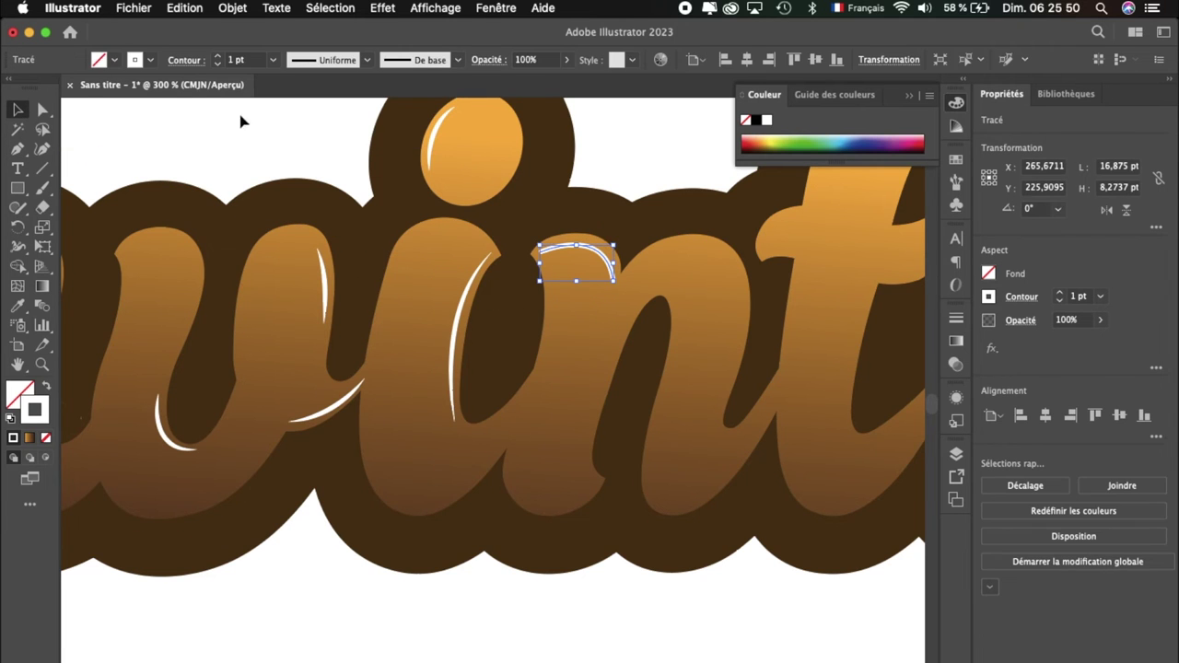
pyautogui.click(219, 56)
pyautogui.click(367, 60)
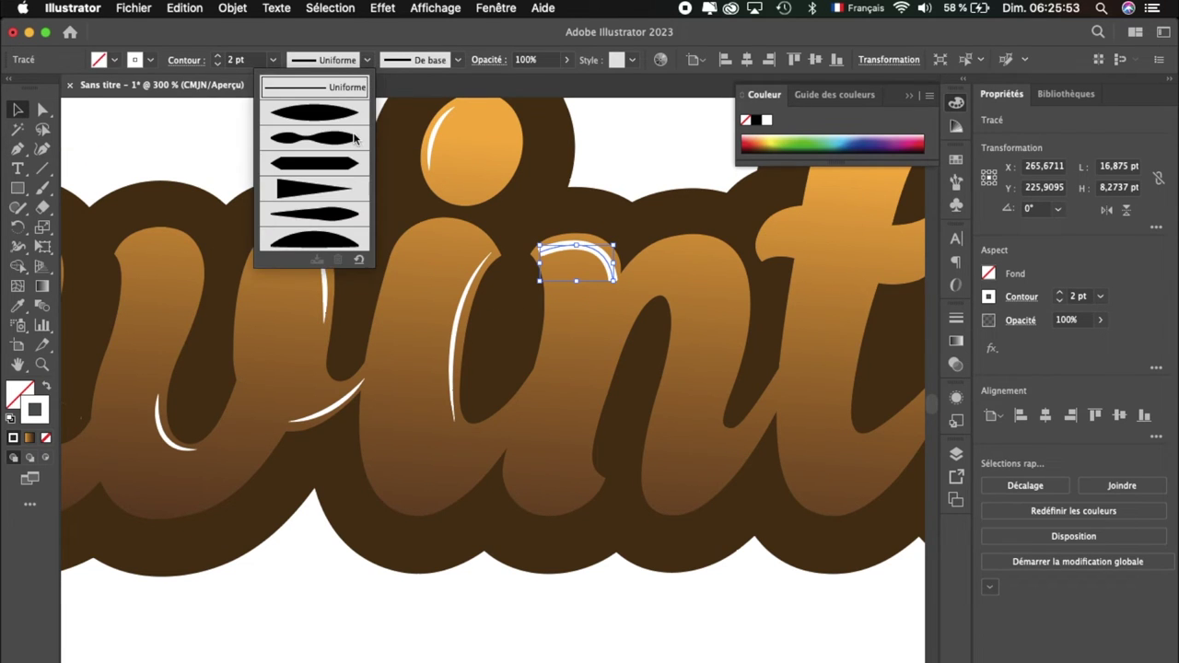
pyautogui.click(330, 119)
pyautogui.click(42, 110)
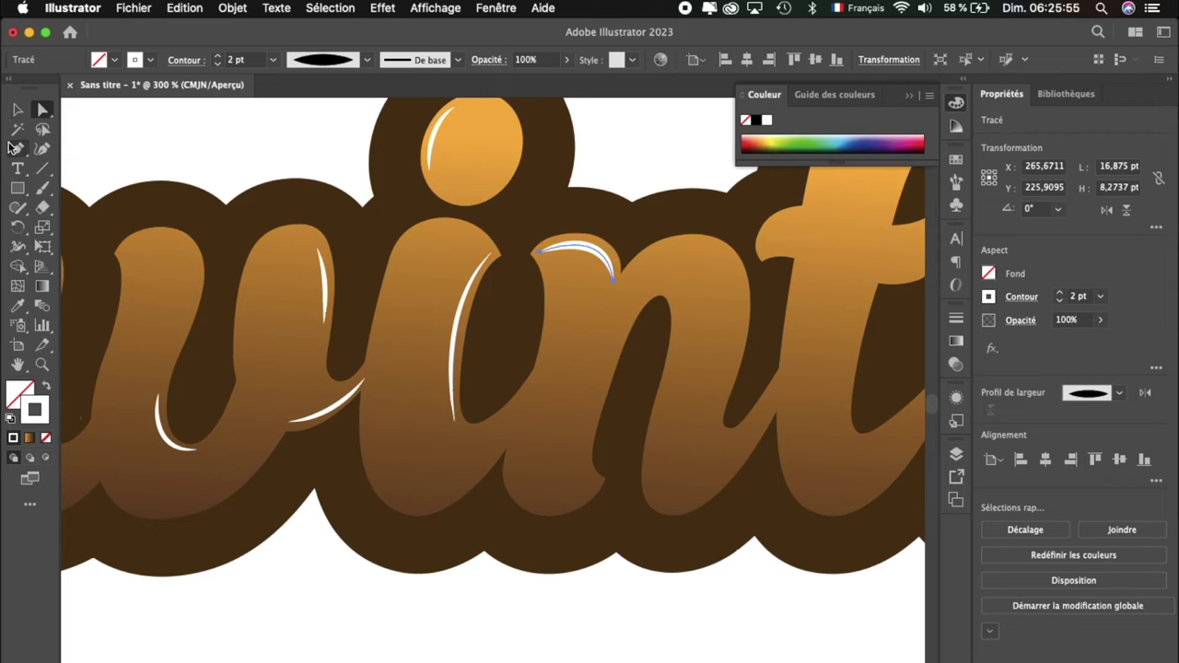
pyautogui.click(625, 302)
# Step: Add a white highlight along the n's right leg, tapered with the elliptical width profile
pyautogui.moveTo(682, 360); pyautogui.dragTo(674, 369)
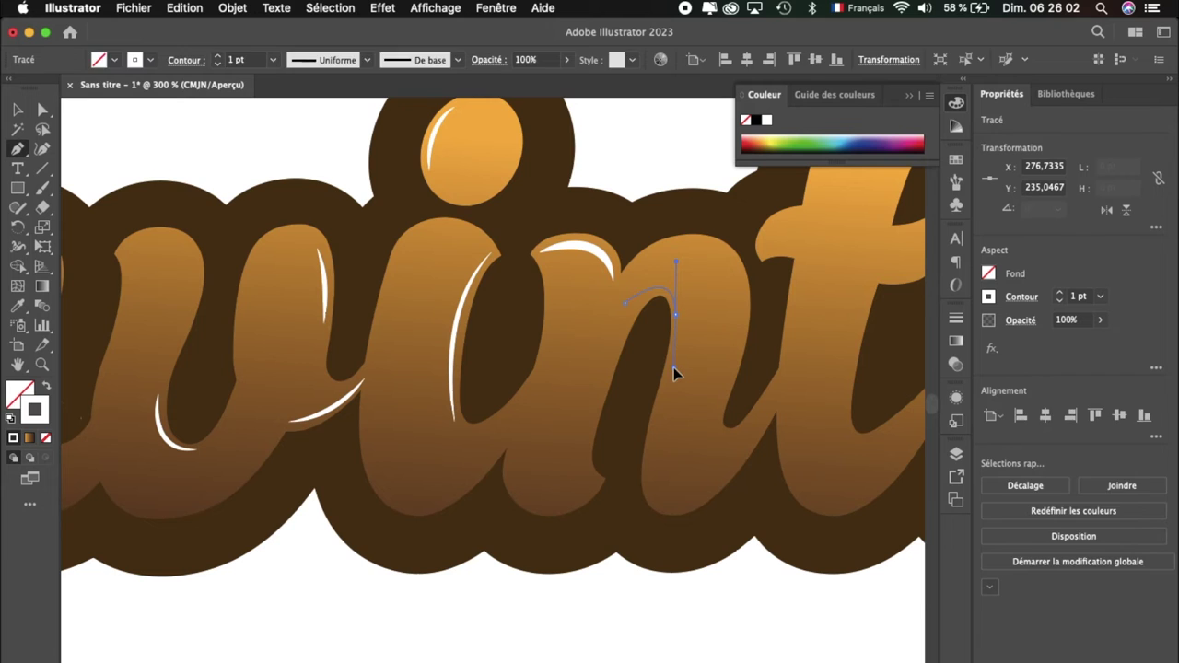
pyautogui.hotkey('ctrl', 'z')
pyautogui.hotkey('ctrl', 'z')
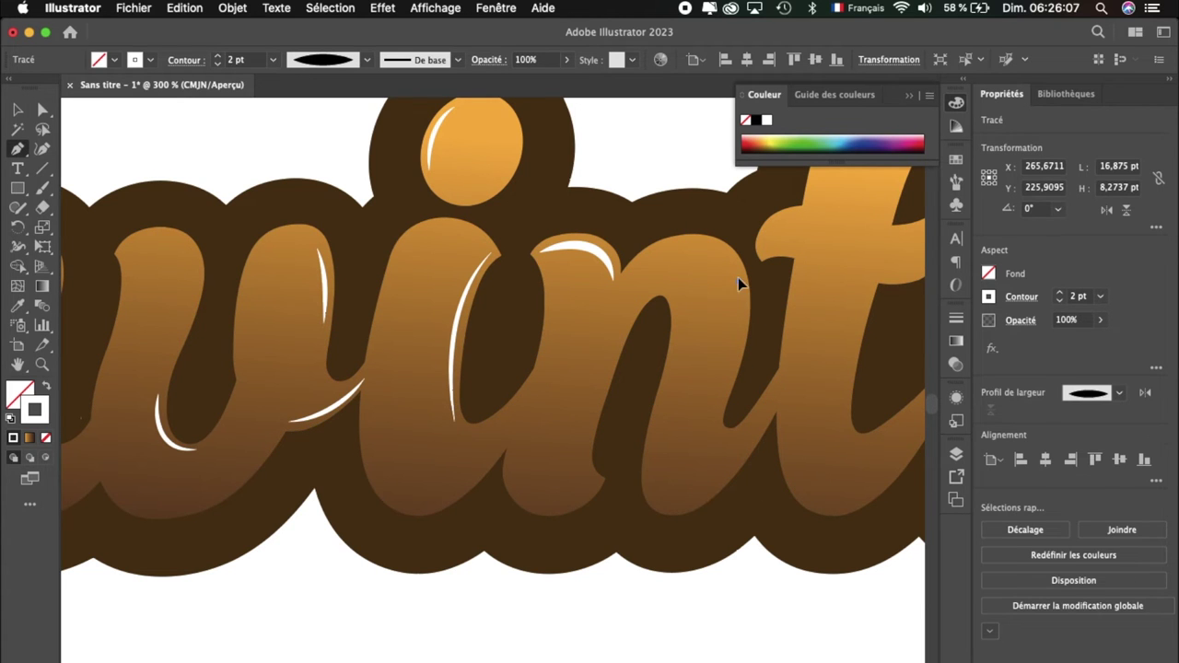
pyautogui.moveTo(737, 317); pyautogui.dragTo(737, 352)
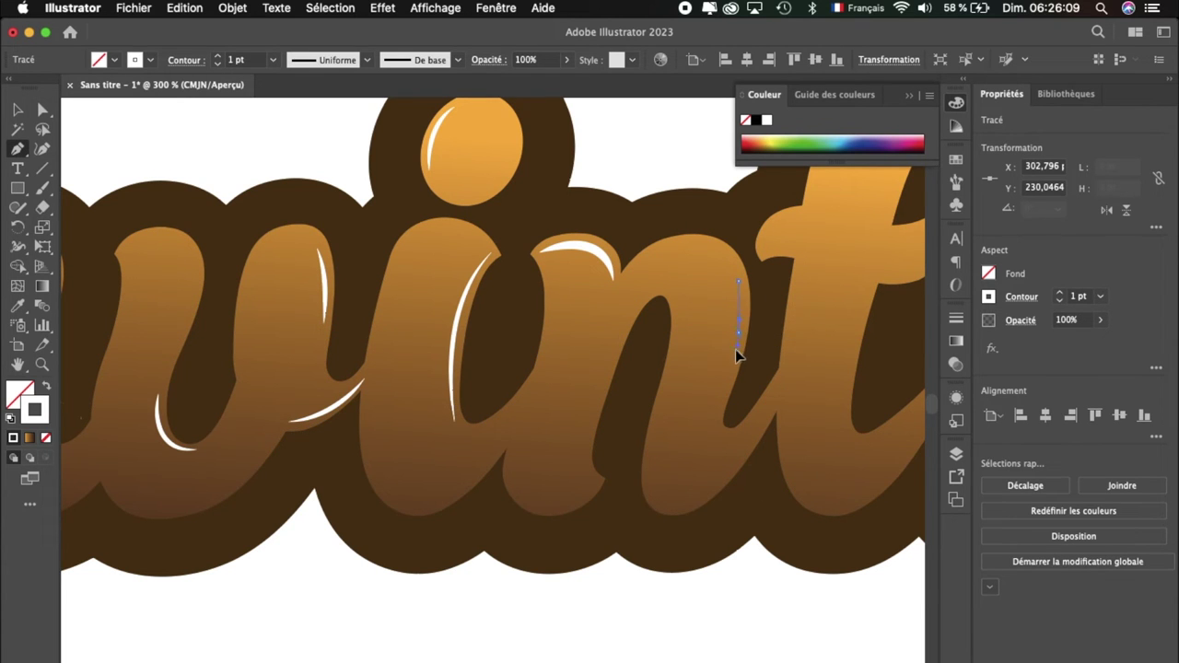
pyautogui.press('v')
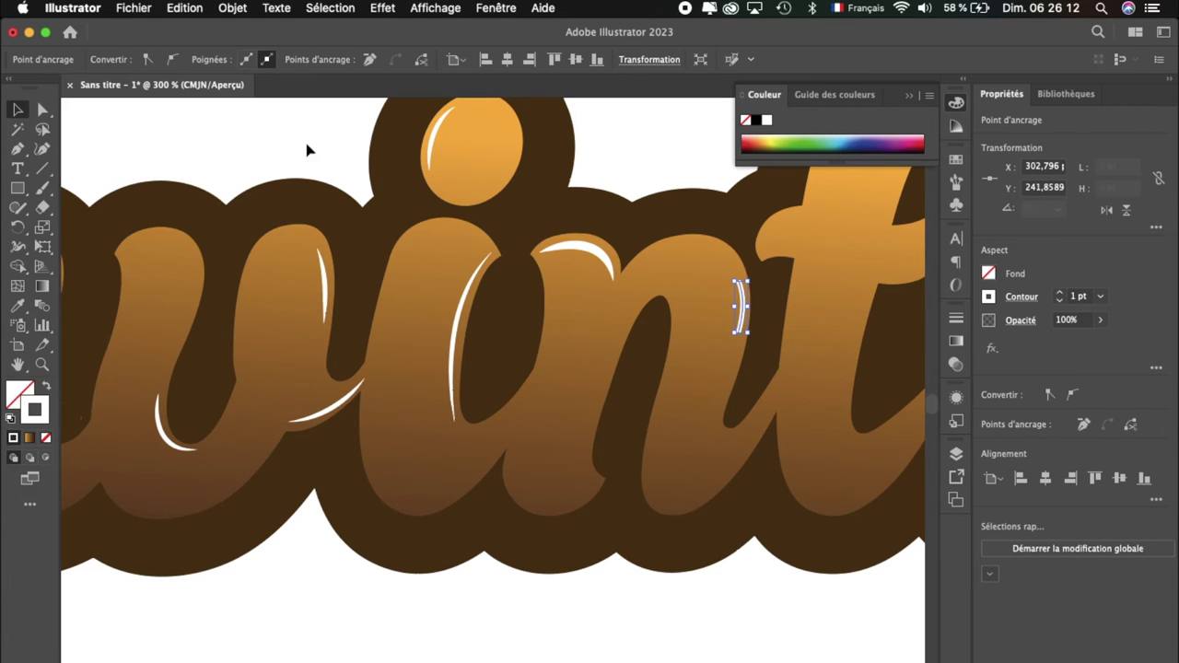
pyautogui.click(740, 306)
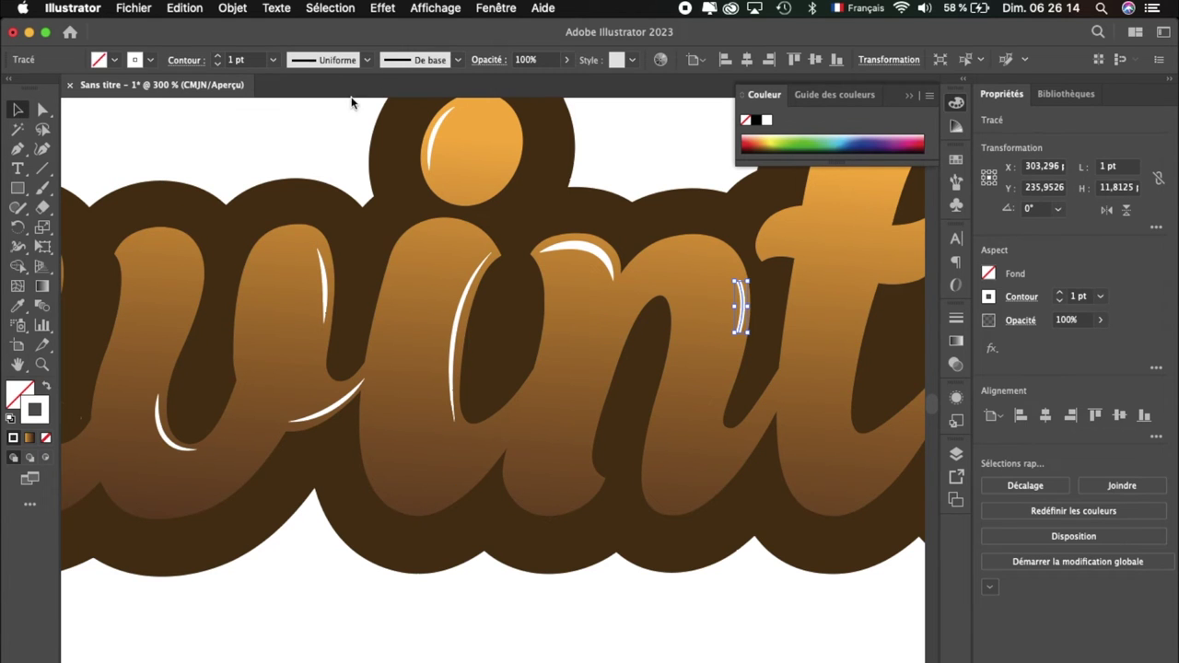
pyautogui.click(368, 61)
pyautogui.click(341, 127)
# Step: Pen-draw a white curve along the bottom of the n and select it
pyautogui.click(43, 109)
pyautogui.click(18, 150)
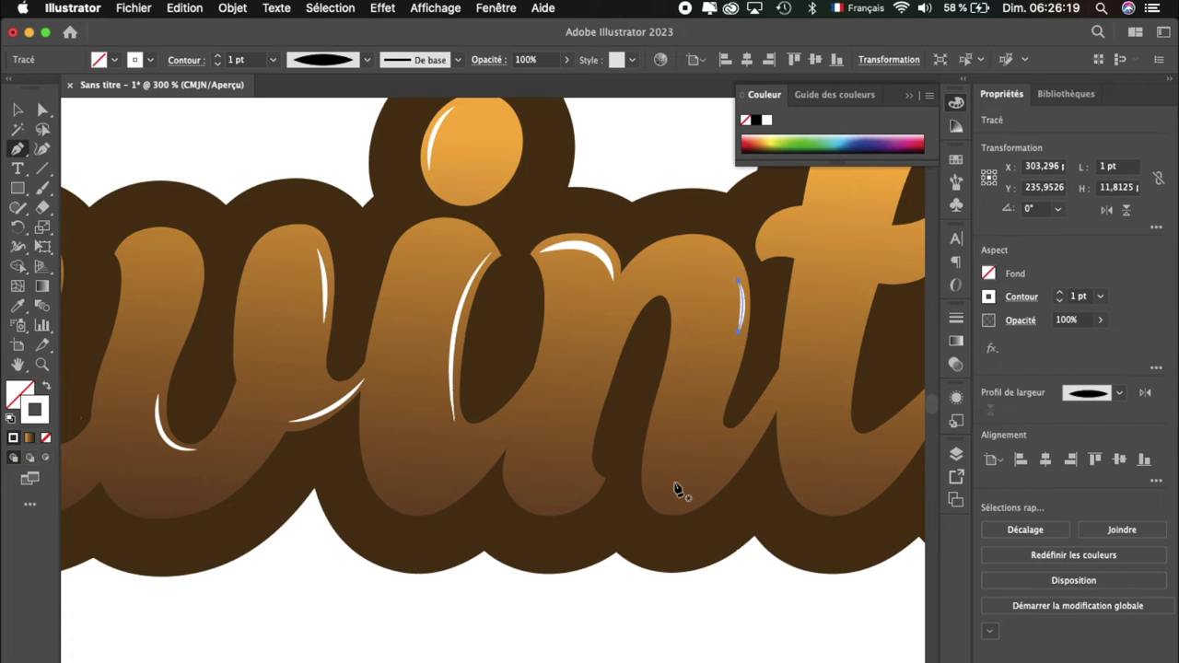
pyautogui.moveTo(648, 471)
pyautogui.mouseDown()
pyautogui.moveTo(702, 497)
pyautogui.moveTo(757, 469)
pyautogui.mouseUp()
pyautogui.click(18, 109)
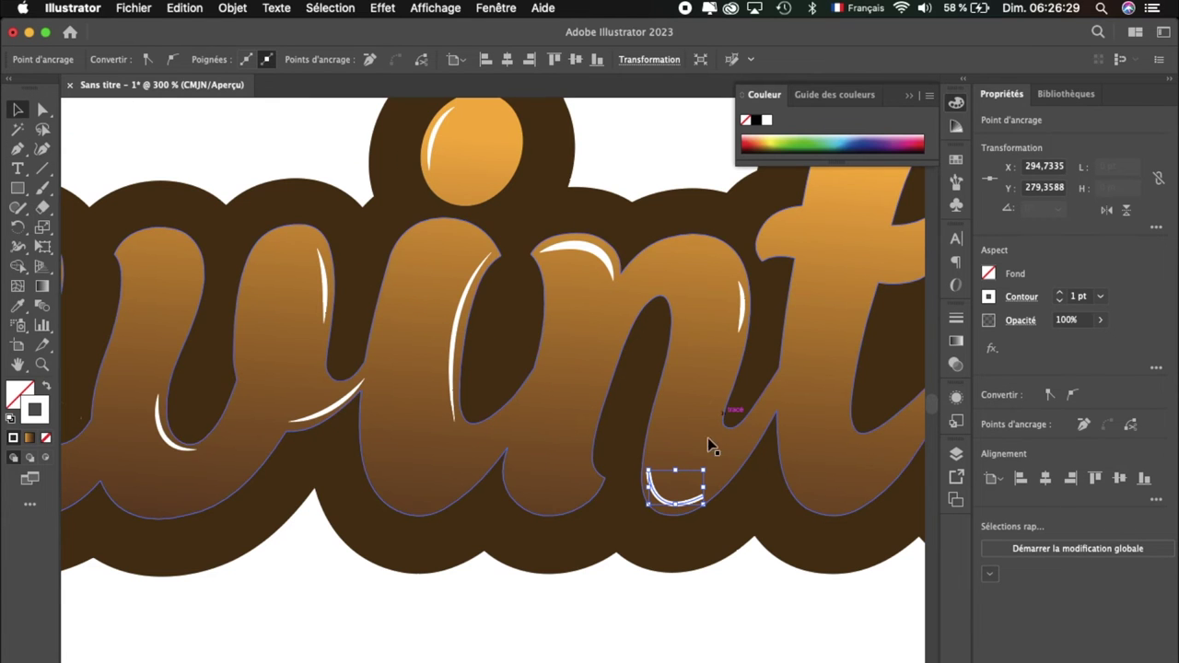
pyautogui.click(660, 495)
pyautogui.click(366, 60)
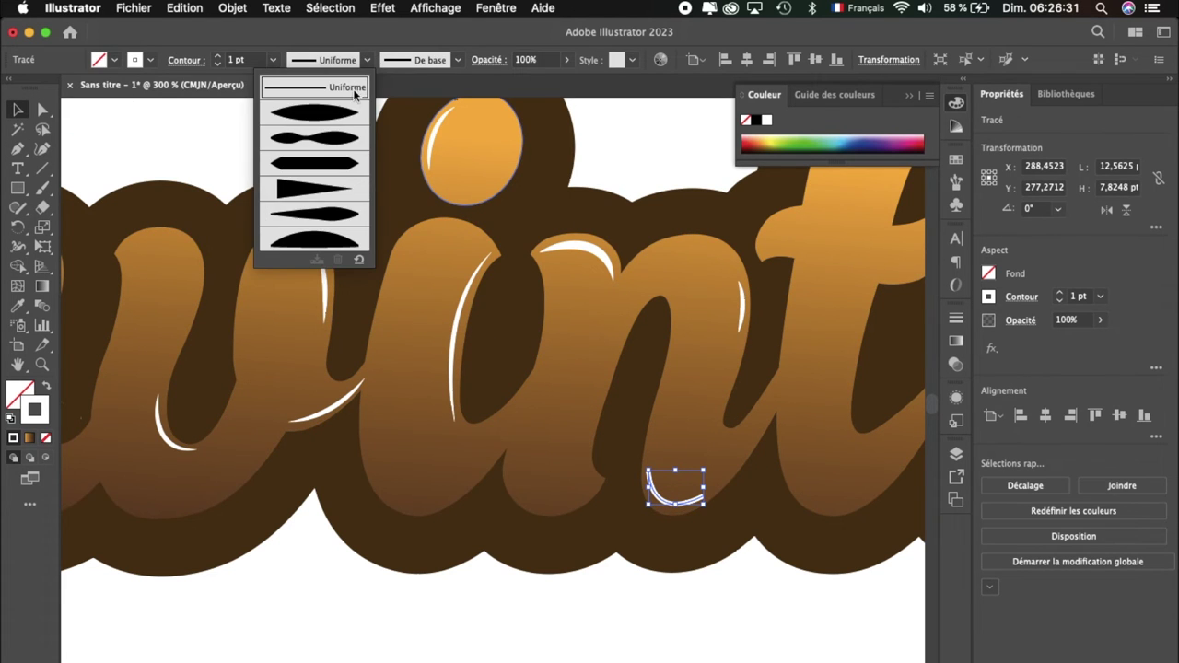
# Step: Taper the n's bottom curve with the elliptical width profile
pyautogui.click(342, 114)
pyautogui.hscroll(5, 599, 308)
pyautogui.scroll(2, 600, 308)
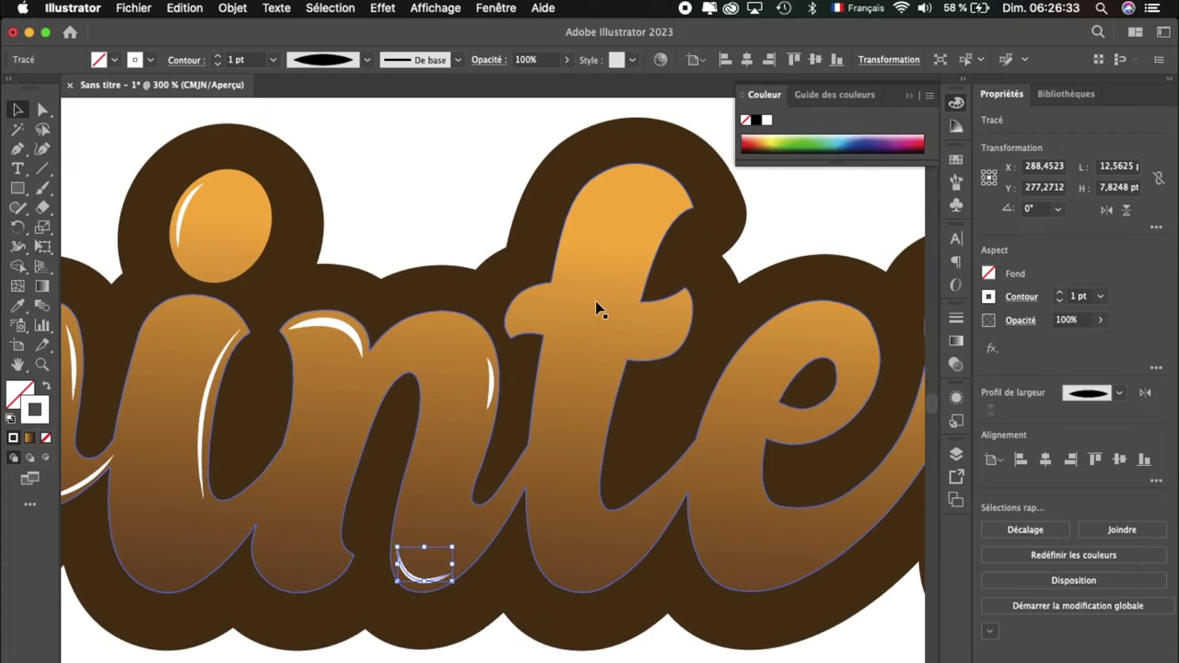
# Step: Pen-draw a white highlight curving around the t's upper-left arm
pyautogui.click(17, 149)
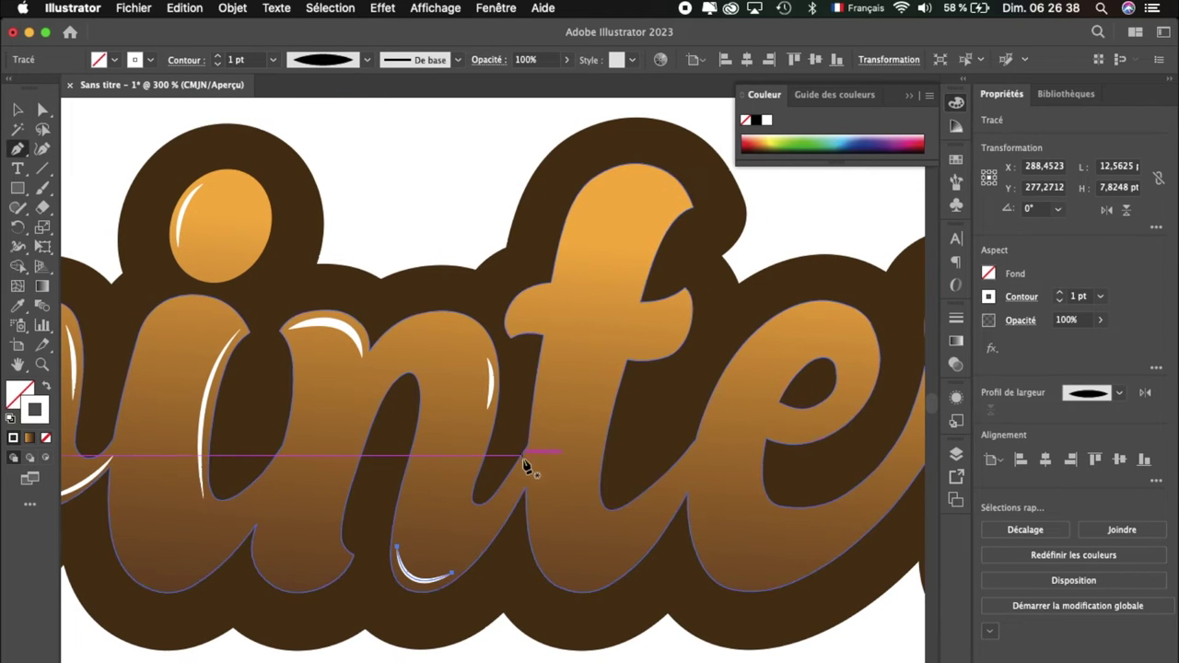
pyautogui.click(541, 289)
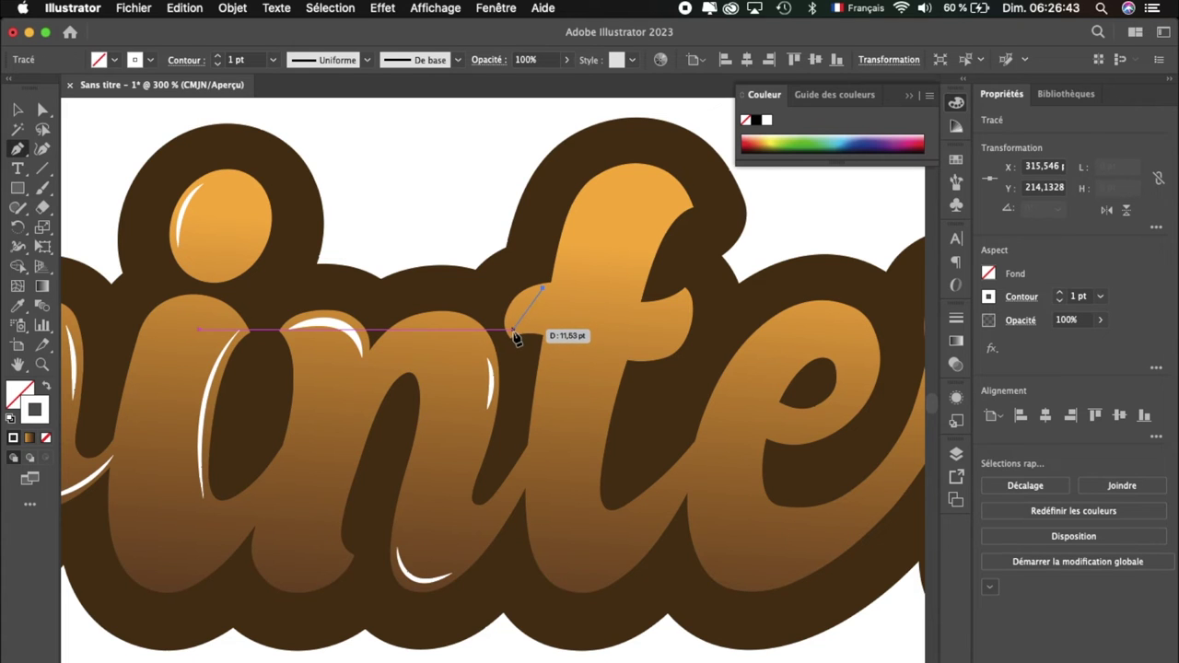
pyautogui.moveTo(513, 328); pyautogui.dragTo(516, 367)
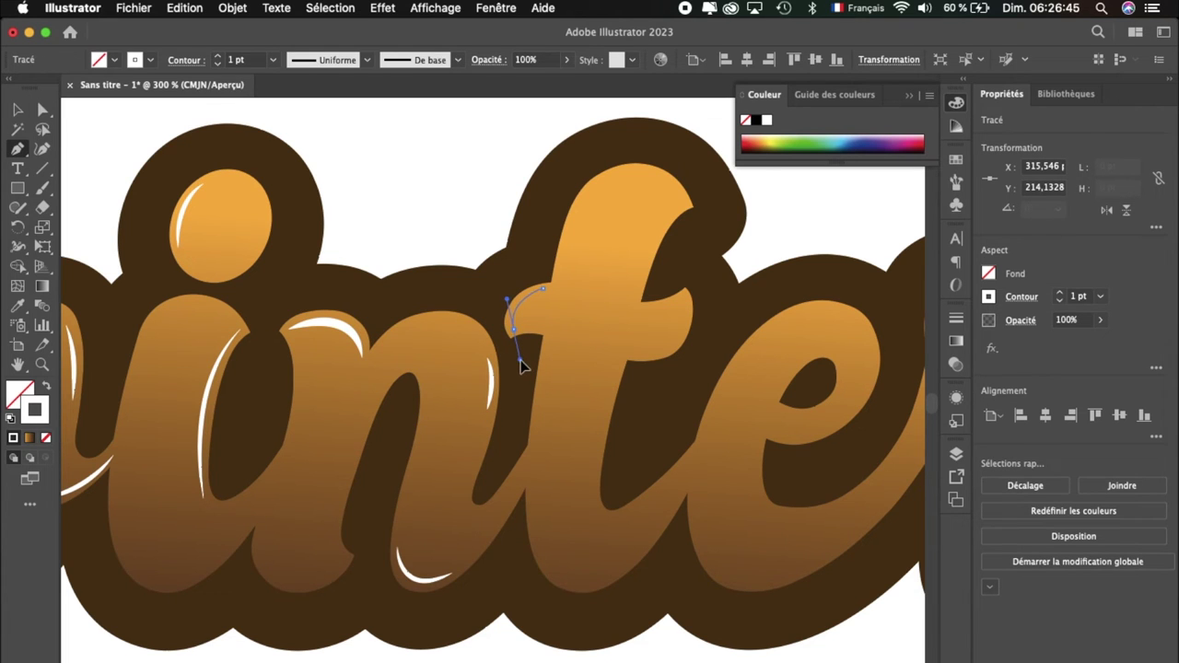
pyautogui.click(43, 110)
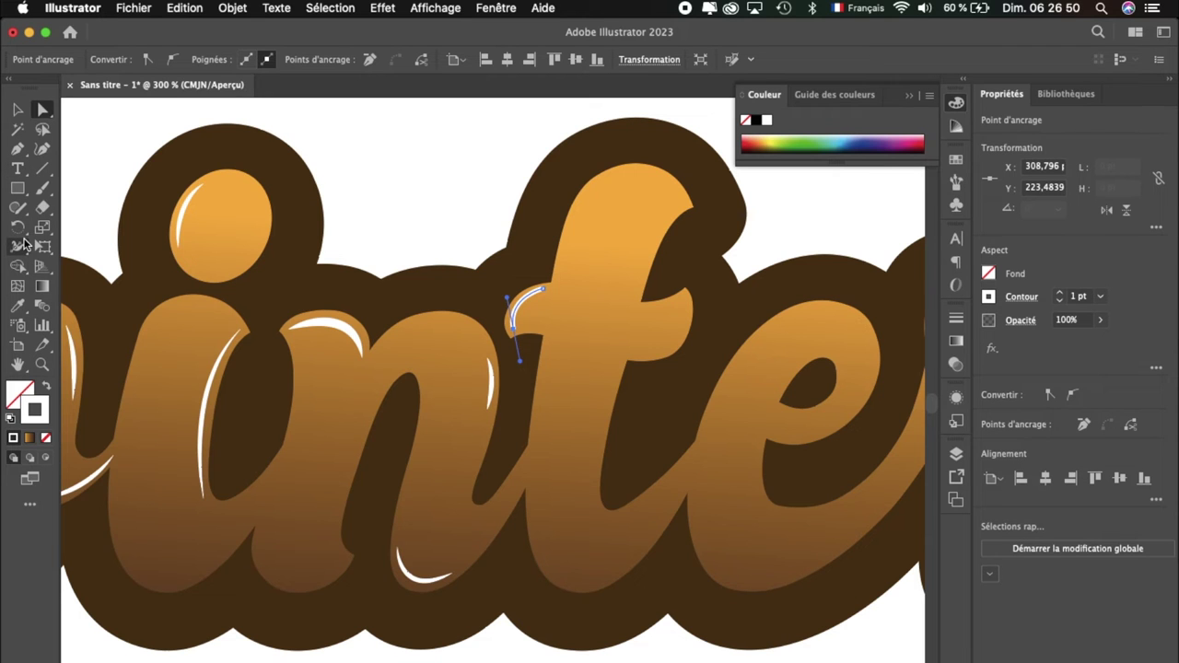
# Step: Apply the elliptical width profile to the t's upper-left highlight
pyautogui.click(17, 305)
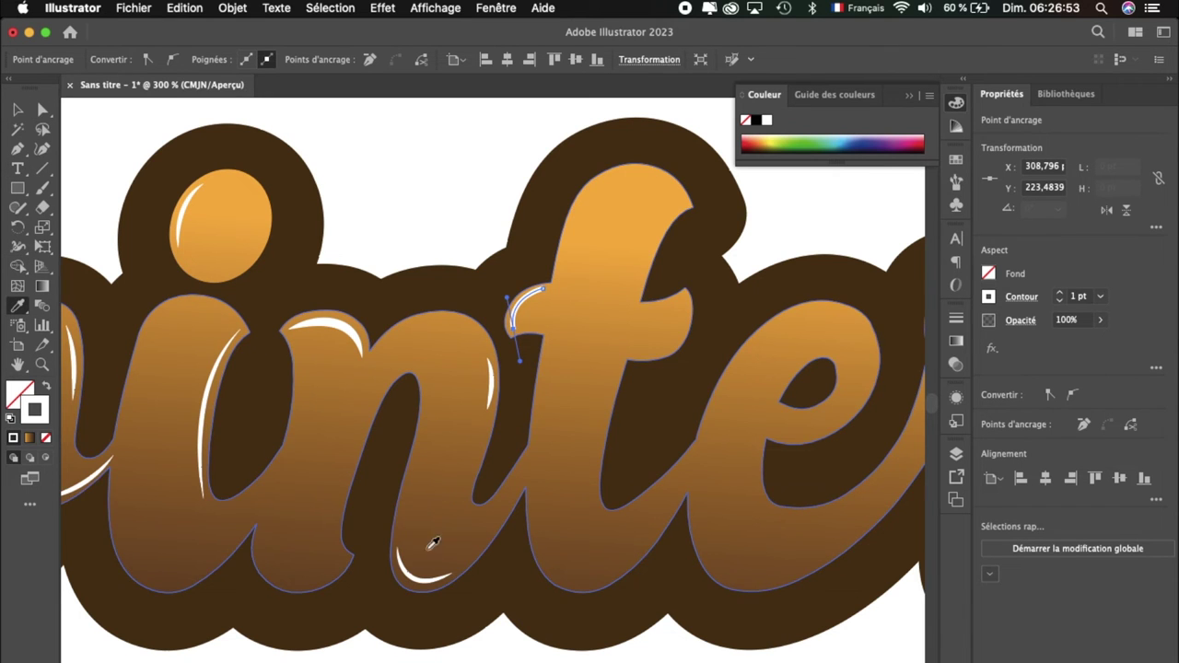
pyautogui.click(19, 110)
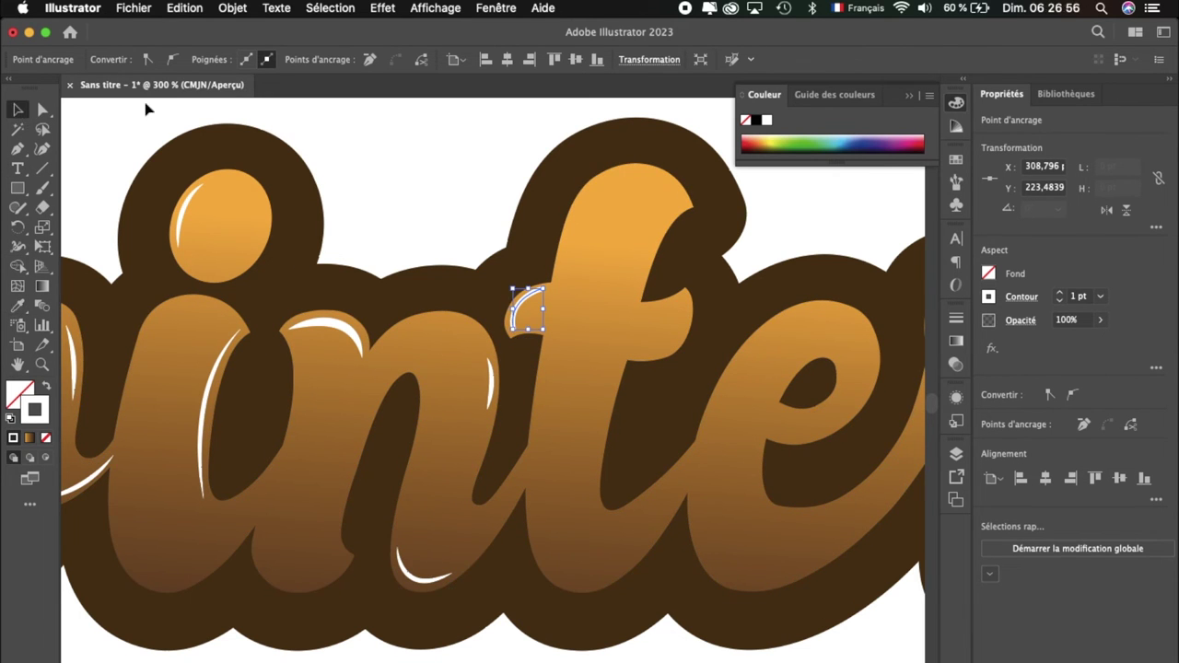
pyautogui.click(525, 315)
pyautogui.click(366, 60)
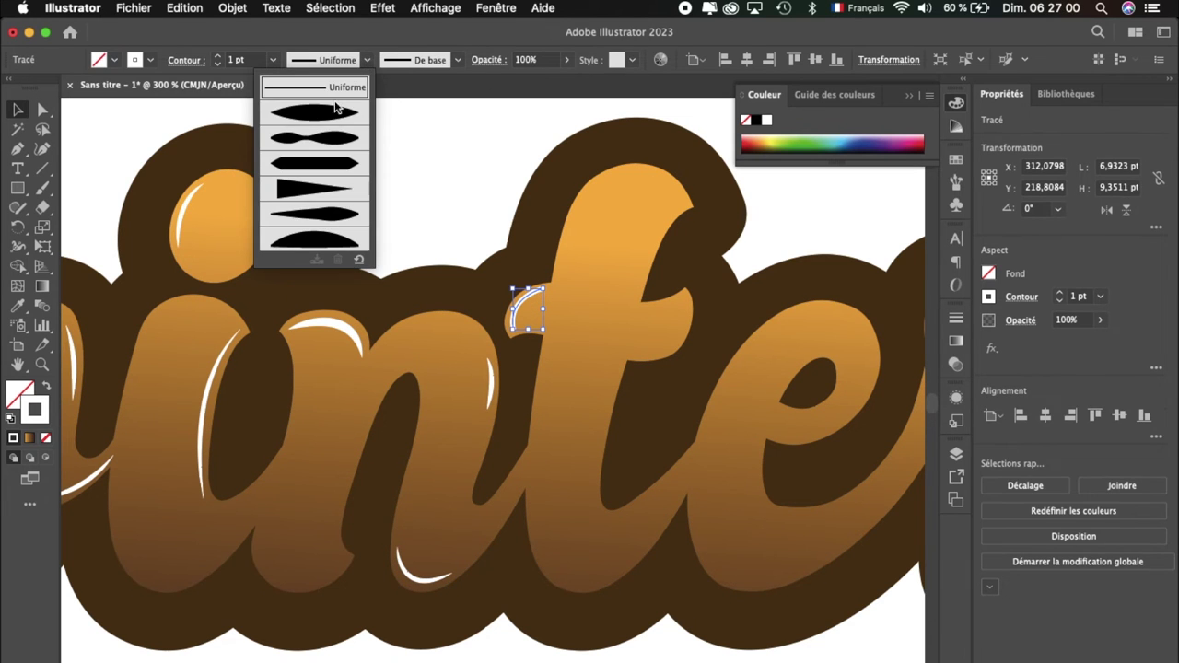
pyautogui.click(325, 113)
pyautogui.click(43, 109)
# Step: Add a white highlight at the t crossbar's right end, tapered with the elliptical profile
pyautogui.hscroll(5, 452, 287)
pyautogui.click(17, 150)
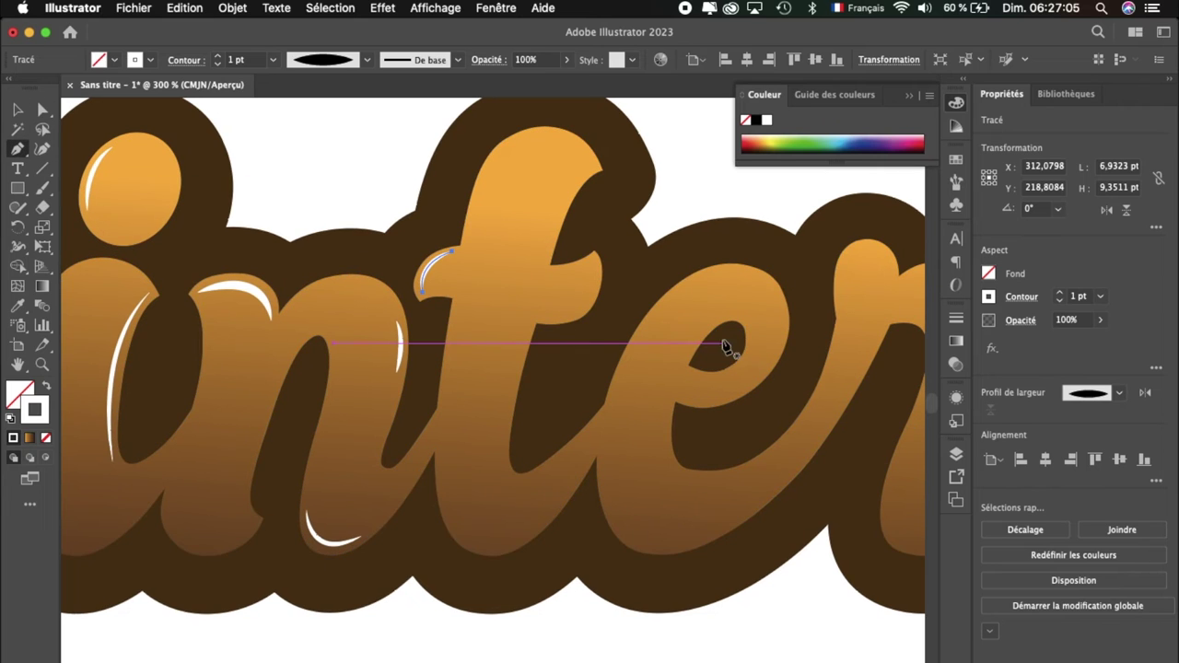
pyautogui.click(594, 262)
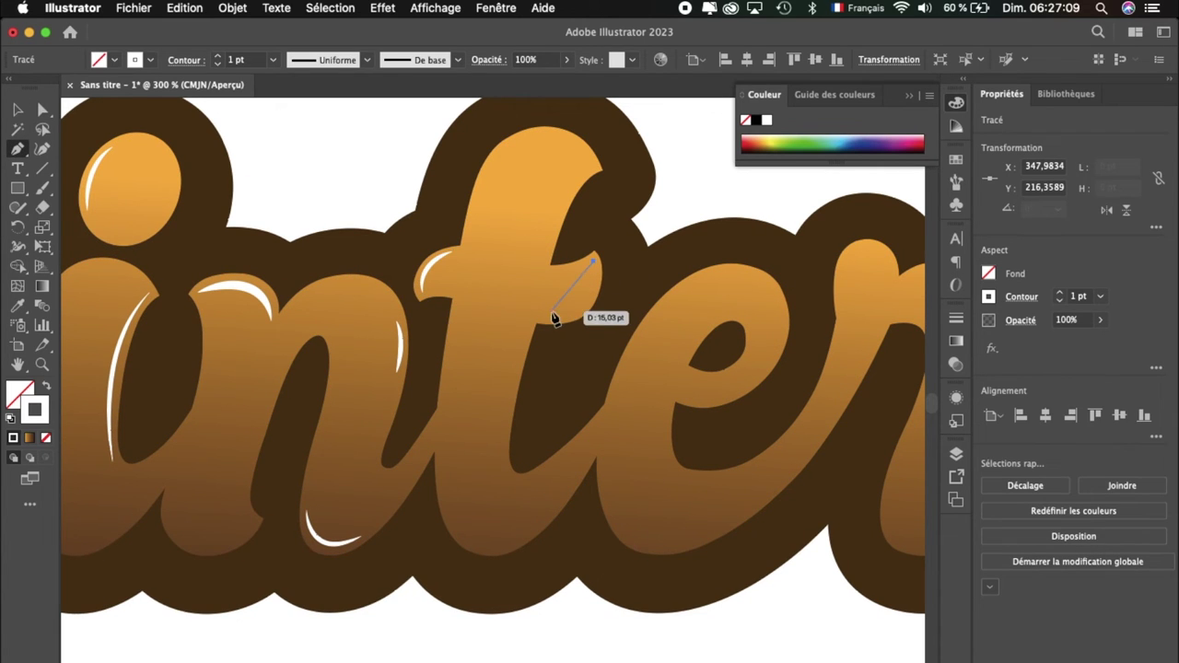
pyautogui.moveTo(540, 317); pyautogui.dragTo(79, 293)
pyautogui.click(17, 110)
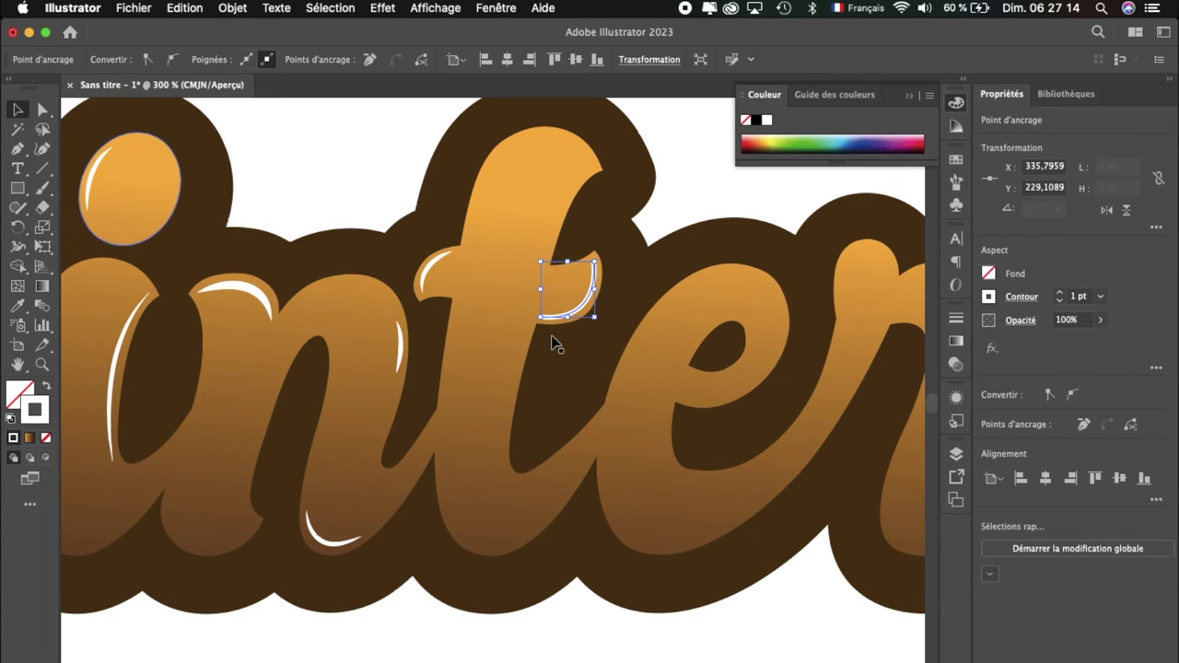
pyautogui.click(592, 316)
pyautogui.click(363, 60)
pyautogui.click(318, 120)
# Step: Add a 2 pt white highlight along the t's bottom, tapered with the elliptical profile
pyautogui.click(17, 149)
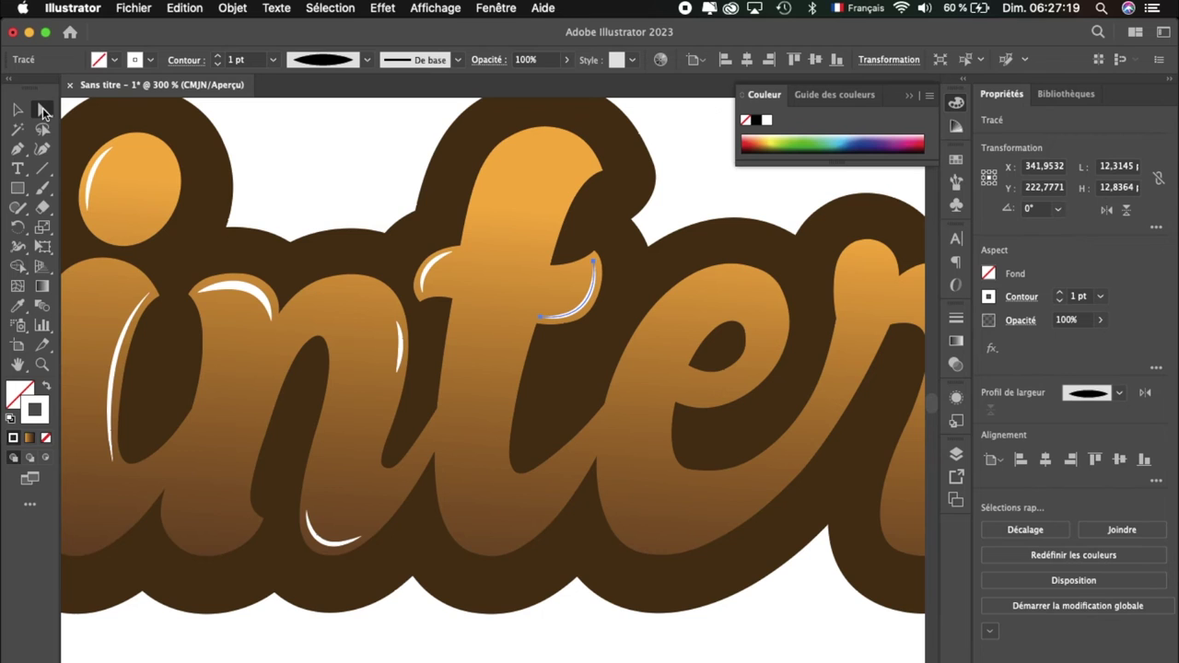
pyautogui.click(451, 524)
pyautogui.click(552, 511)
pyautogui.moveTo(605, 482)
pyautogui.mouseDown()
pyautogui.moveTo(626, 451)
pyautogui.moveTo(610, 452)
pyautogui.mouseUp()
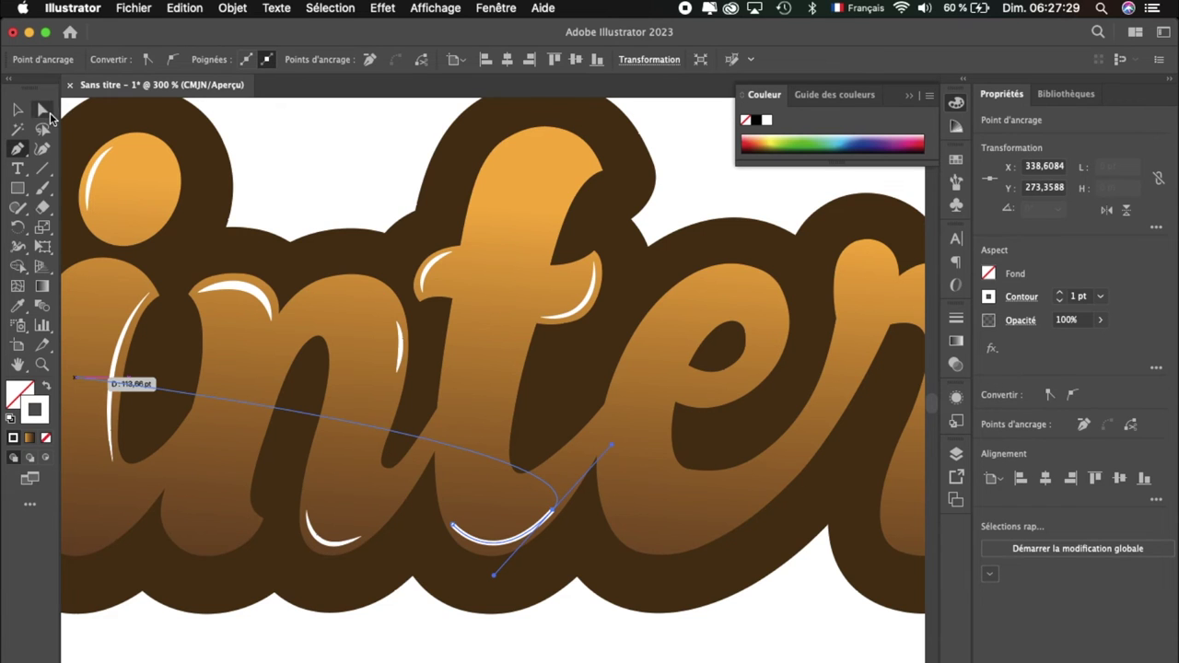
pyautogui.click(11, 110)
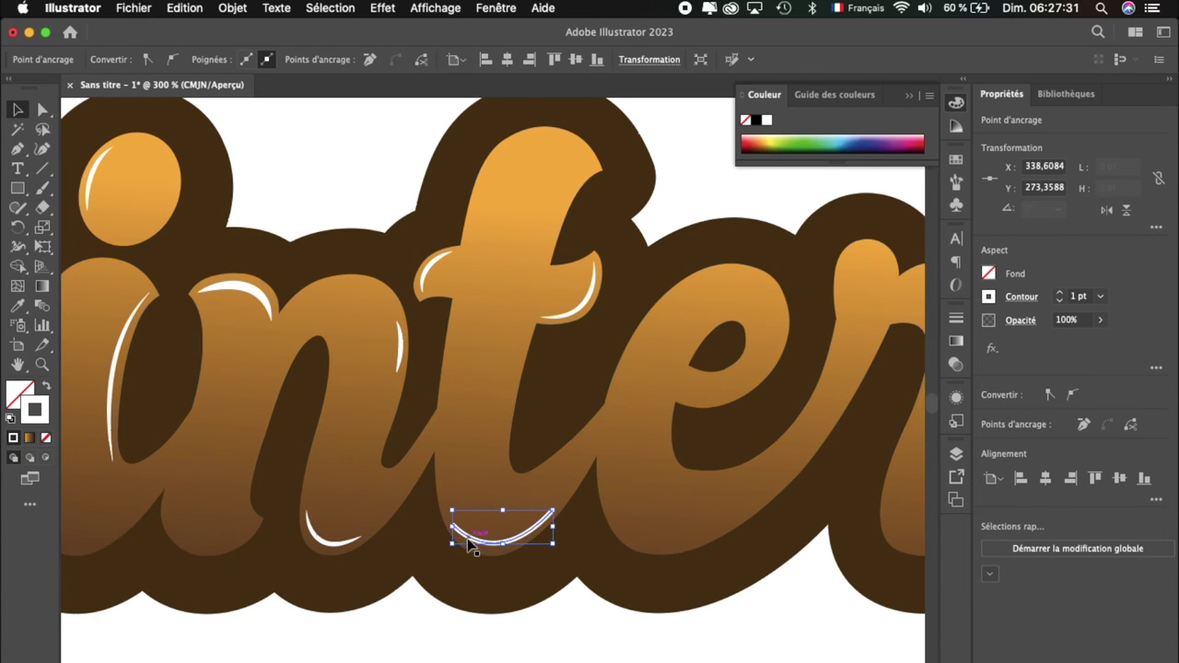
pyautogui.click(219, 55)
pyautogui.click(366, 60)
pyautogui.click(324, 112)
pyautogui.click(42, 109)
pyautogui.click(17, 151)
# Step: Add an elliptically tapered white highlight inside the e's upper bowl
pyautogui.hscroll(2, 608, 423)
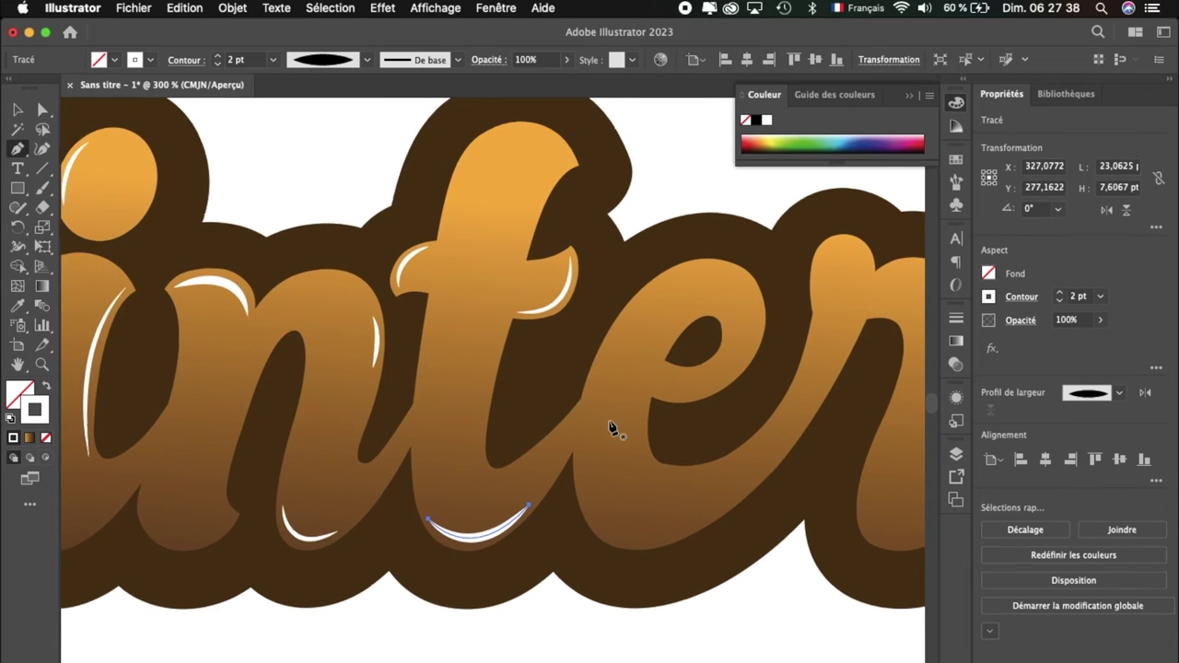
pyautogui.hscroll(4, 608, 423)
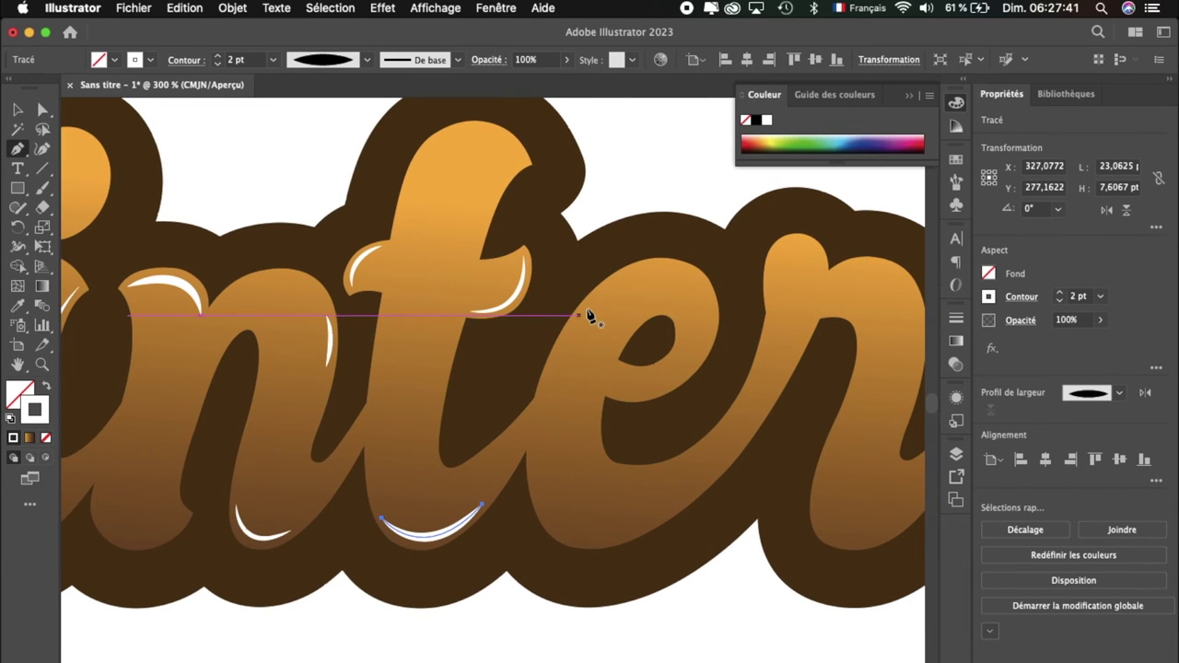
pyautogui.moveTo(659, 307)
pyautogui.mouseDown()
pyautogui.moveTo(675, 363)
pyautogui.moveTo(647, 401)
pyautogui.mouseUp()
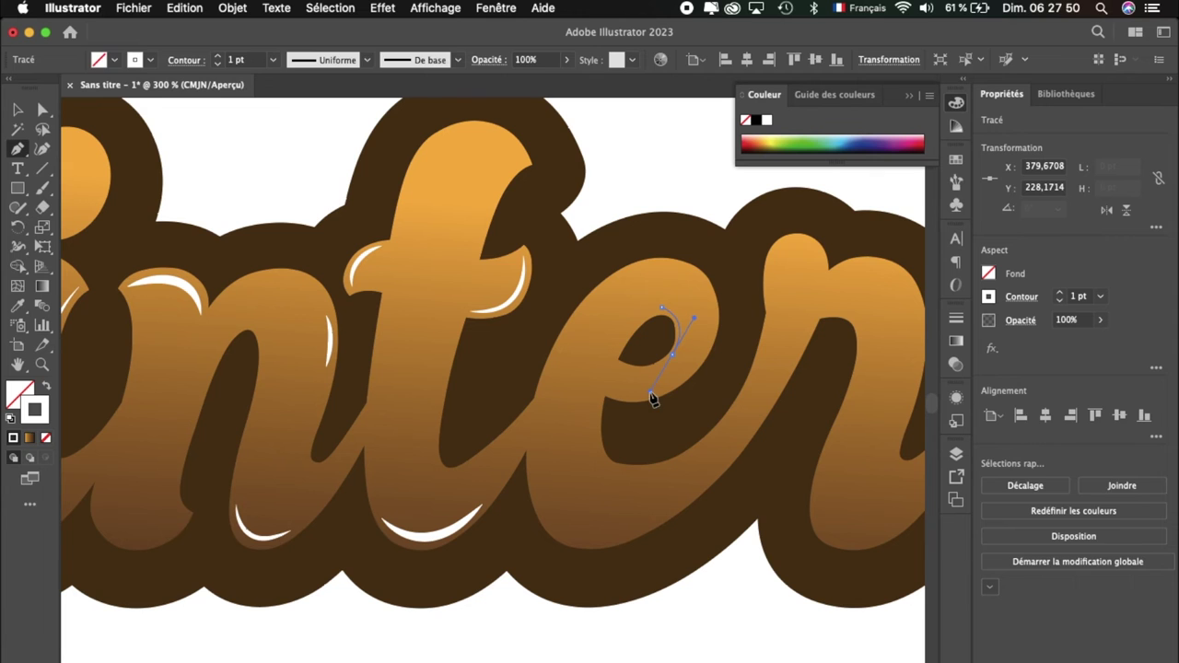
pyautogui.moveTo(651, 398); pyautogui.dragTo(650, 399)
pyautogui.click(17, 109)
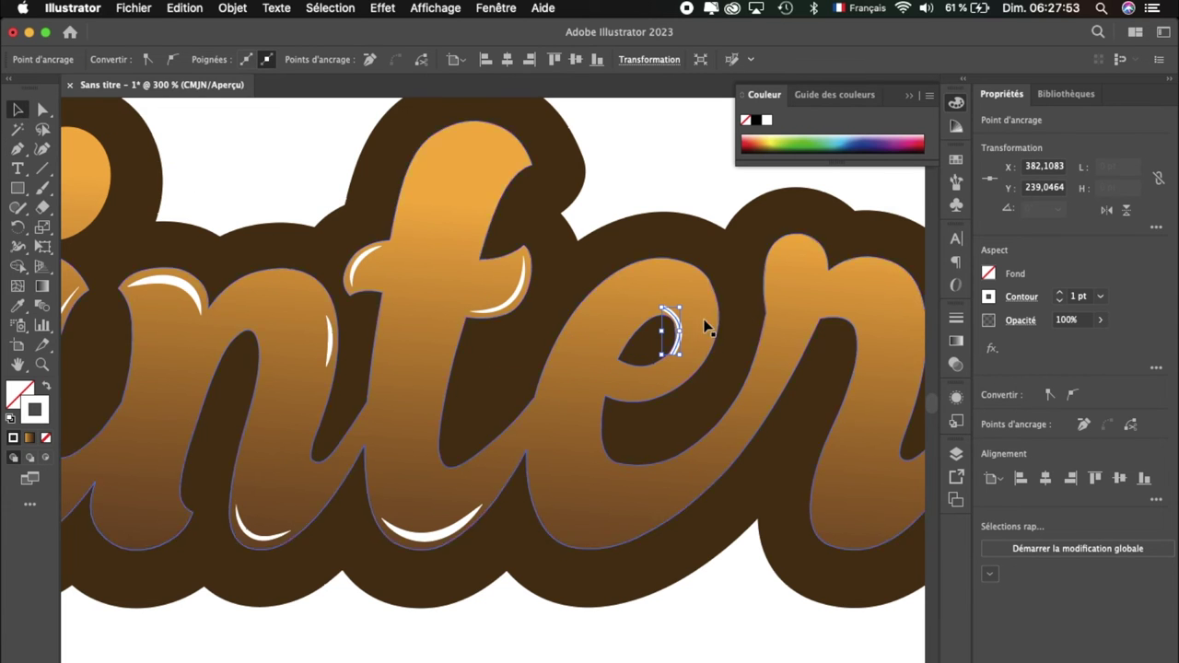
pyautogui.click(669, 334)
pyautogui.click(365, 62)
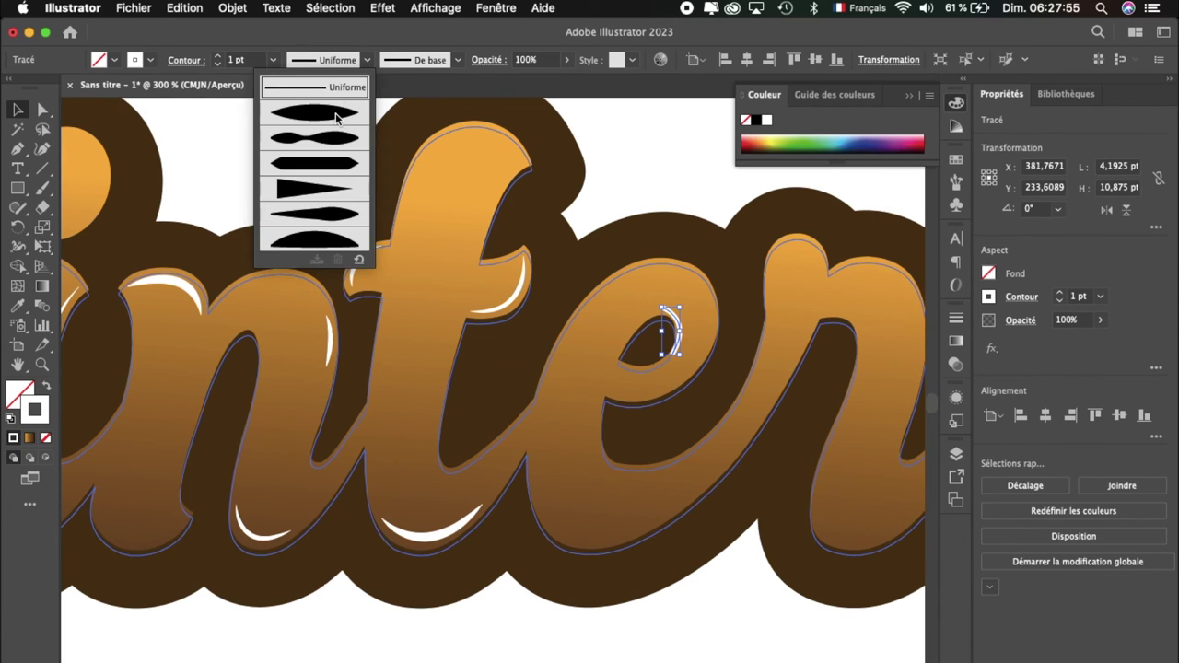
pyautogui.click(337, 121)
# Step: Add an elliptically tapered white highlight along the e's lower inner curve
pyautogui.click(25, 149)
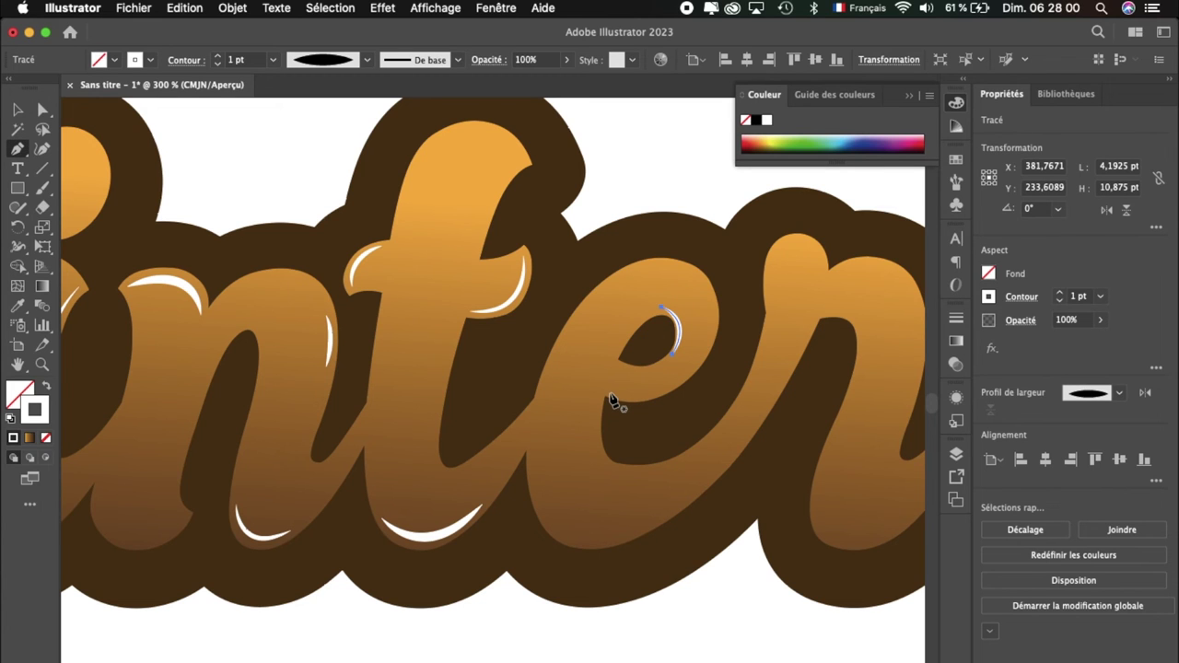
pyautogui.click(592, 424)
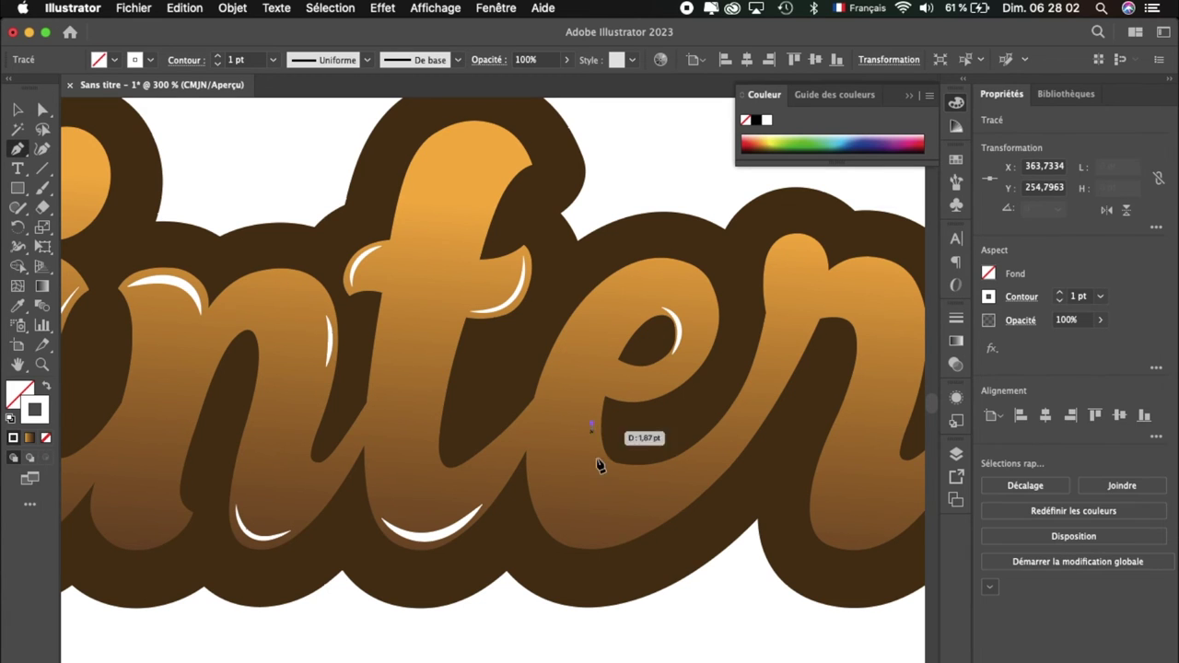
pyautogui.moveTo(716, 476); pyautogui.dragTo(726, 463)
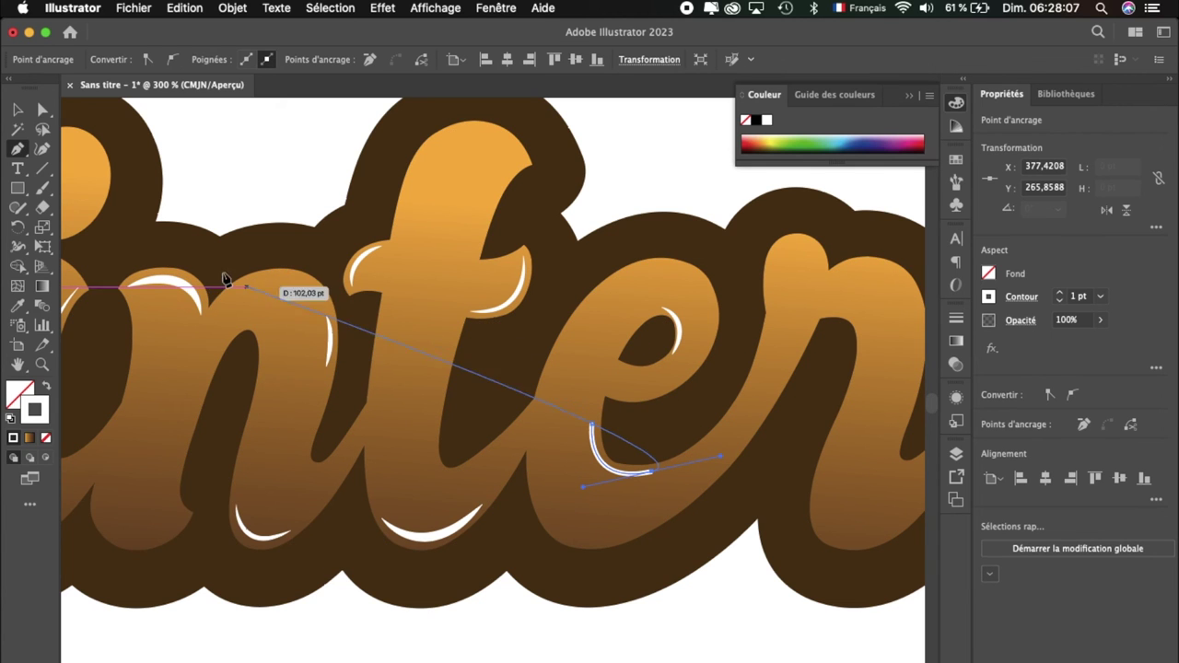
pyautogui.click(18, 108)
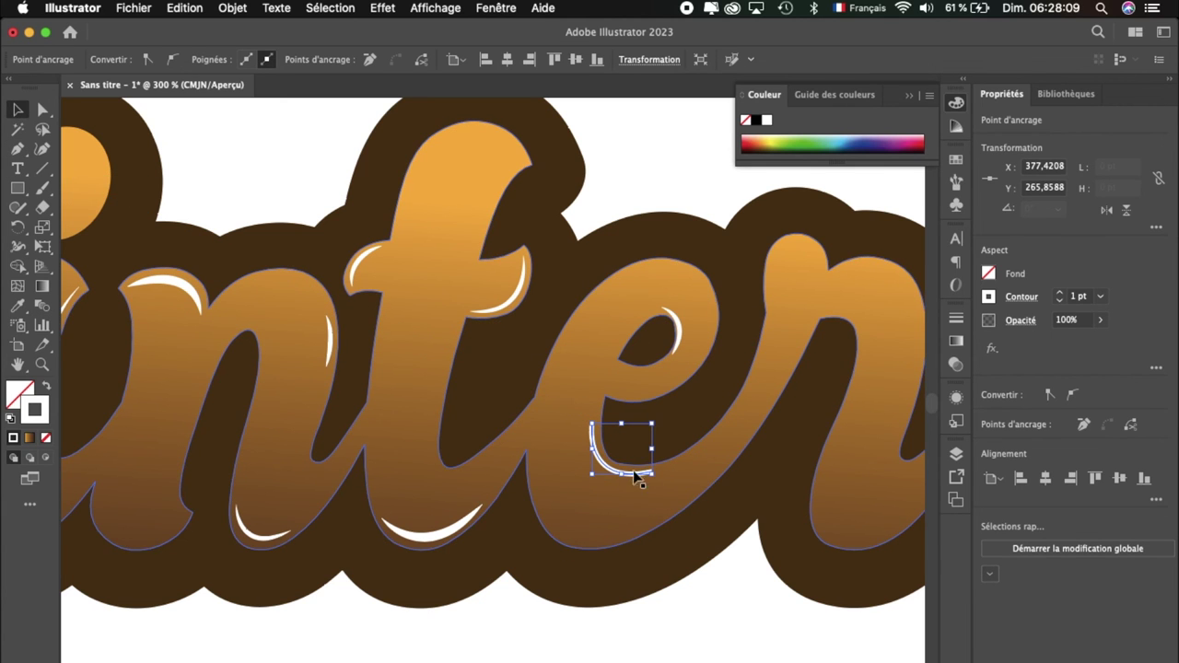
pyautogui.click(608, 474)
pyautogui.click(366, 60)
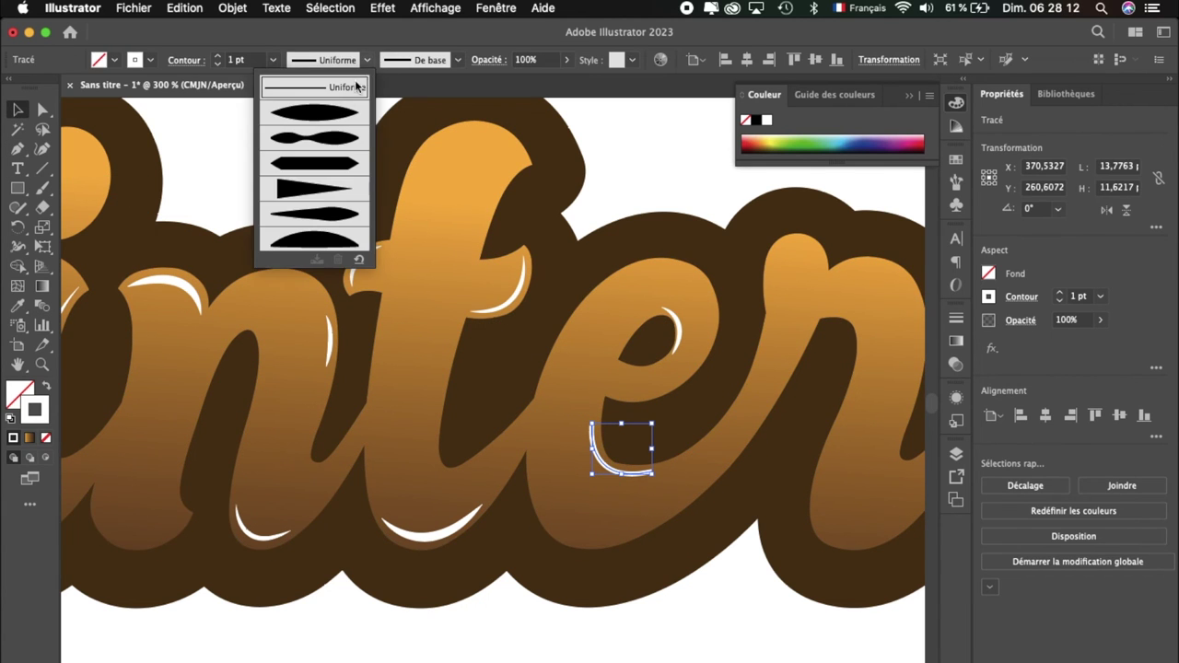
pyautogui.click(329, 115)
pyautogui.click(45, 110)
# Step: Add a 2 pt elliptically tapered white highlight along the bottom of the e
pyautogui.click(18, 148)
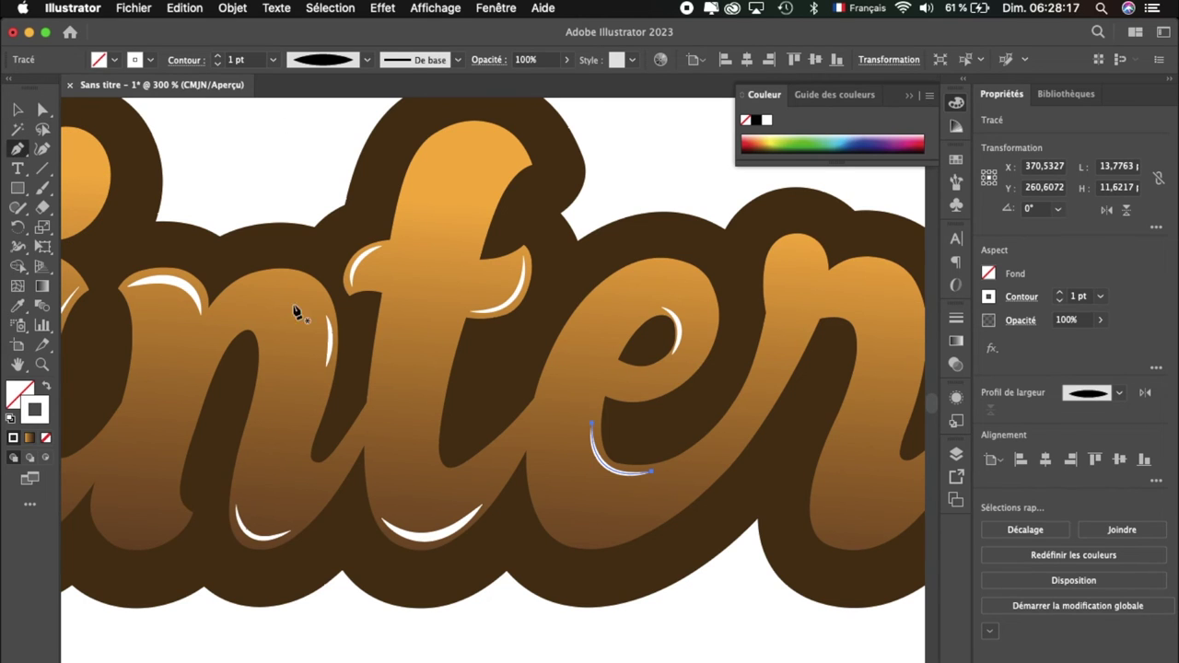
pyautogui.click(544, 518)
pyautogui.click(678, 507)
pyautogui.moveTo(679, 507); pyautogui.dragTo(770, 441)
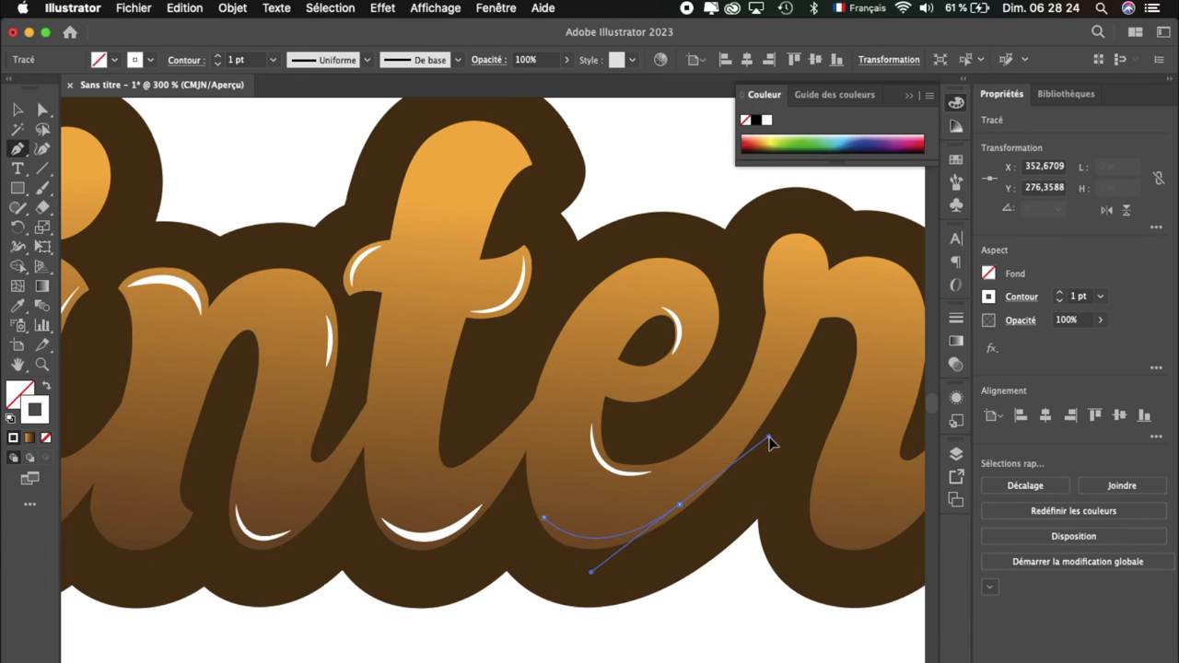
pyautogui.press('v')
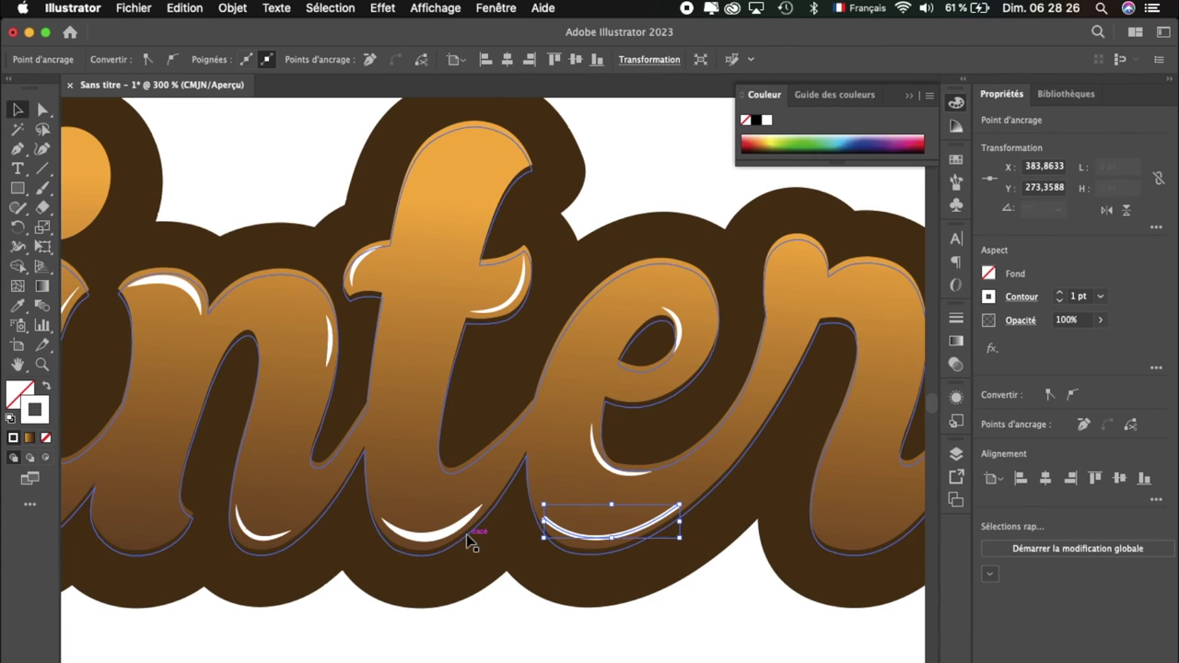
pyautogui.click(323, 60)
pyautogui.click(322, 118)
pyautogui.click(217, 57)
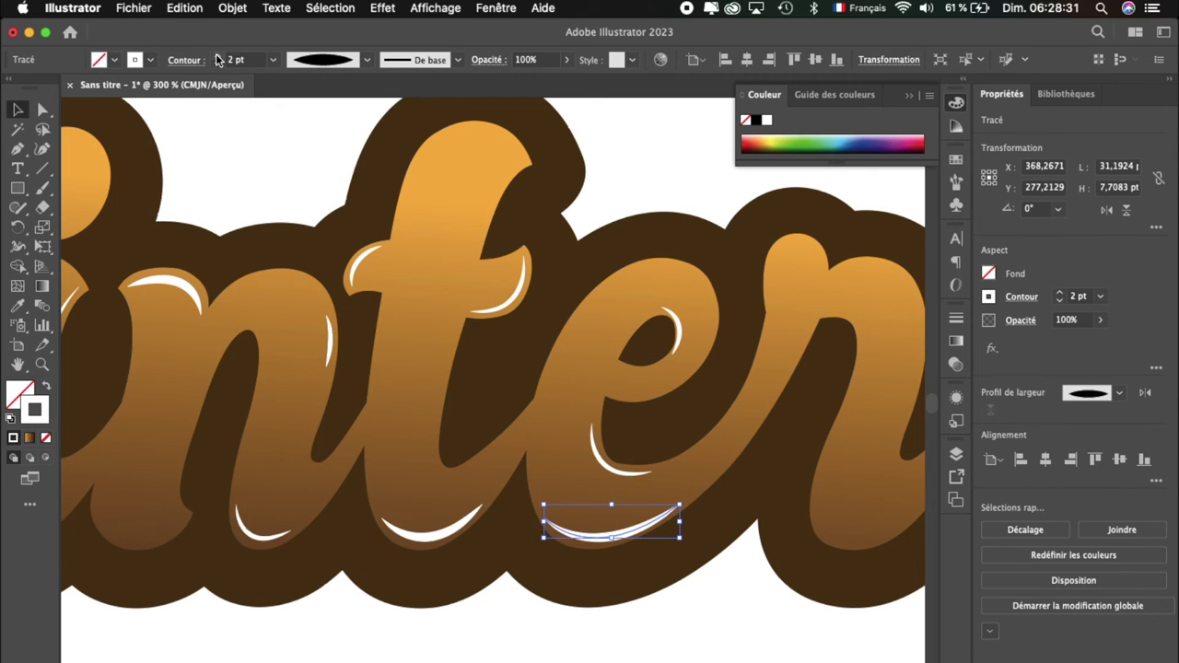
pyautogui.press('p')
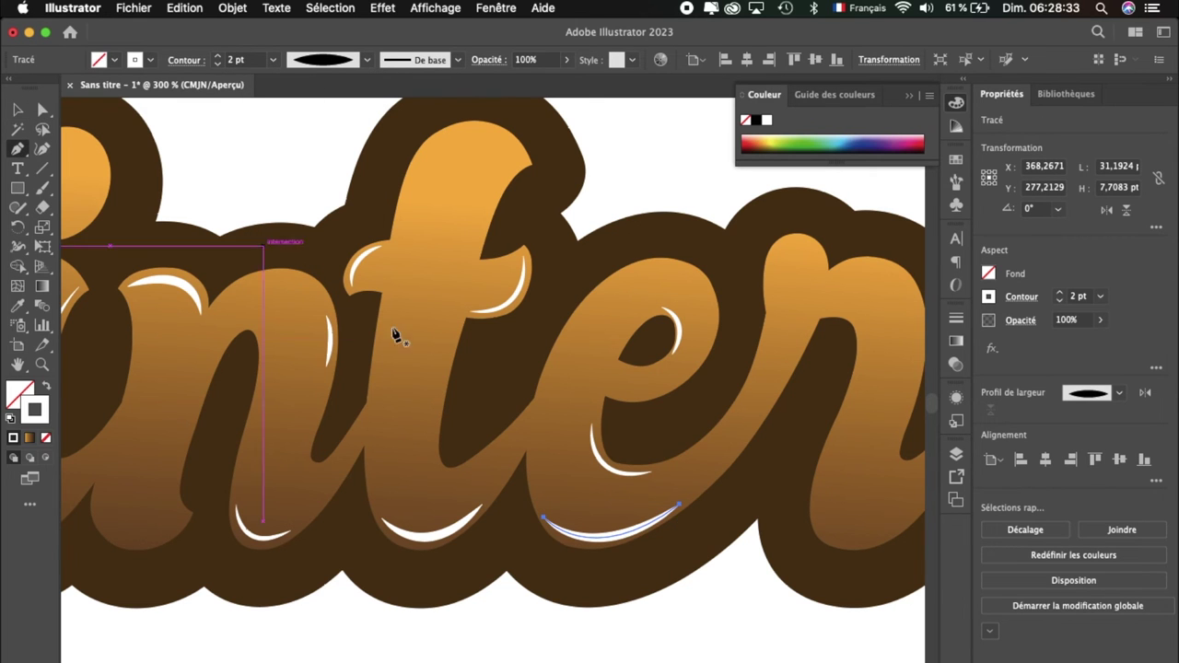
pyautogui.hscroll(5, 406, 341)
# Step: Add a 2 pt elliptically tapered white highlight curving down the r's arch
pyautogui.scroll(2, 410, 342)
pyautogui.hscroll(3, 417, 347)
pyautogui.scroll(1, 416, 346)
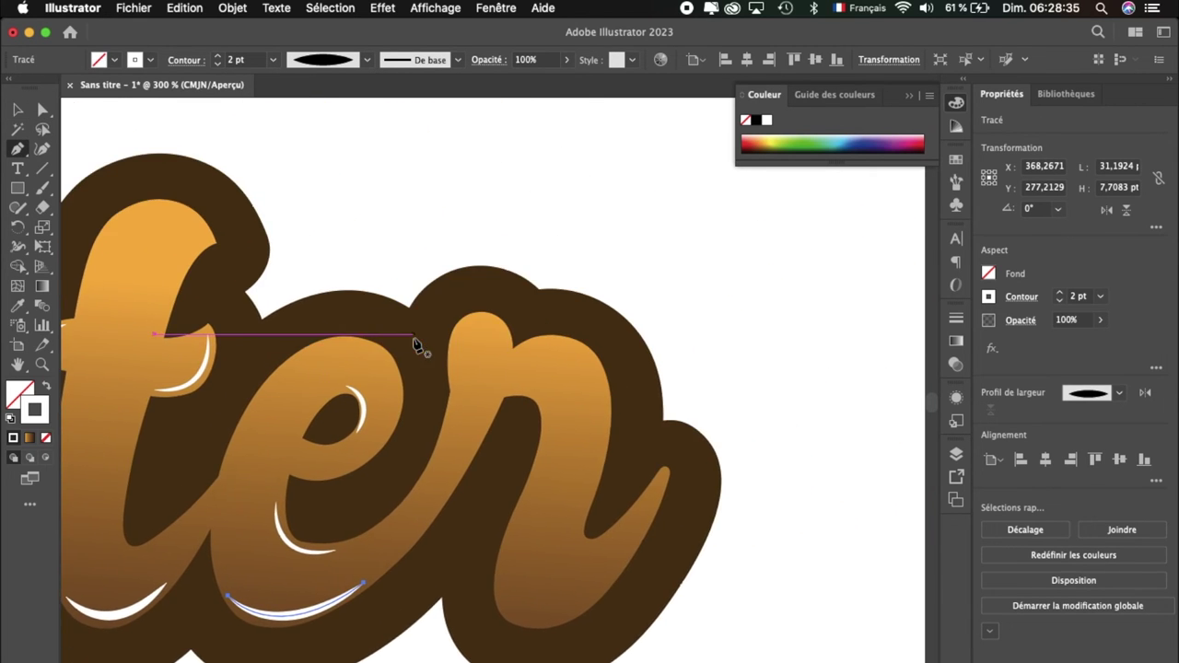
pyautogui.click(575, 349)
pyautogui.moveTo(597, 458); pyautogui.dragTo(584, 512)
pyautogui.click(573, 541)
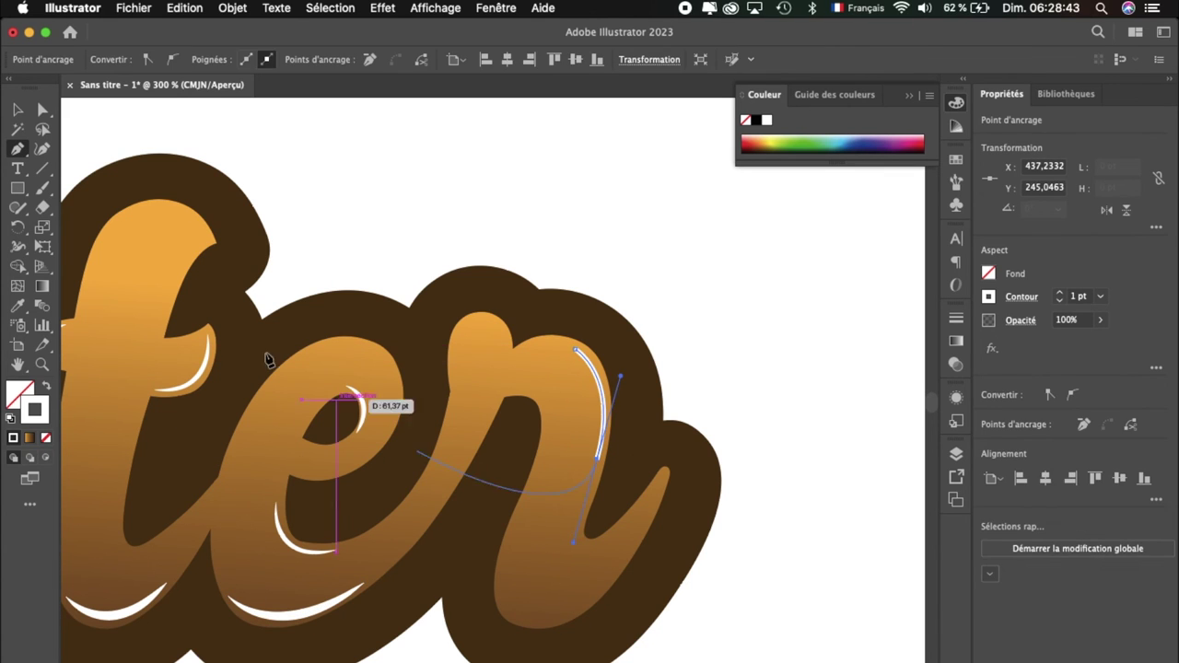
pyautogui.click(16, 113)
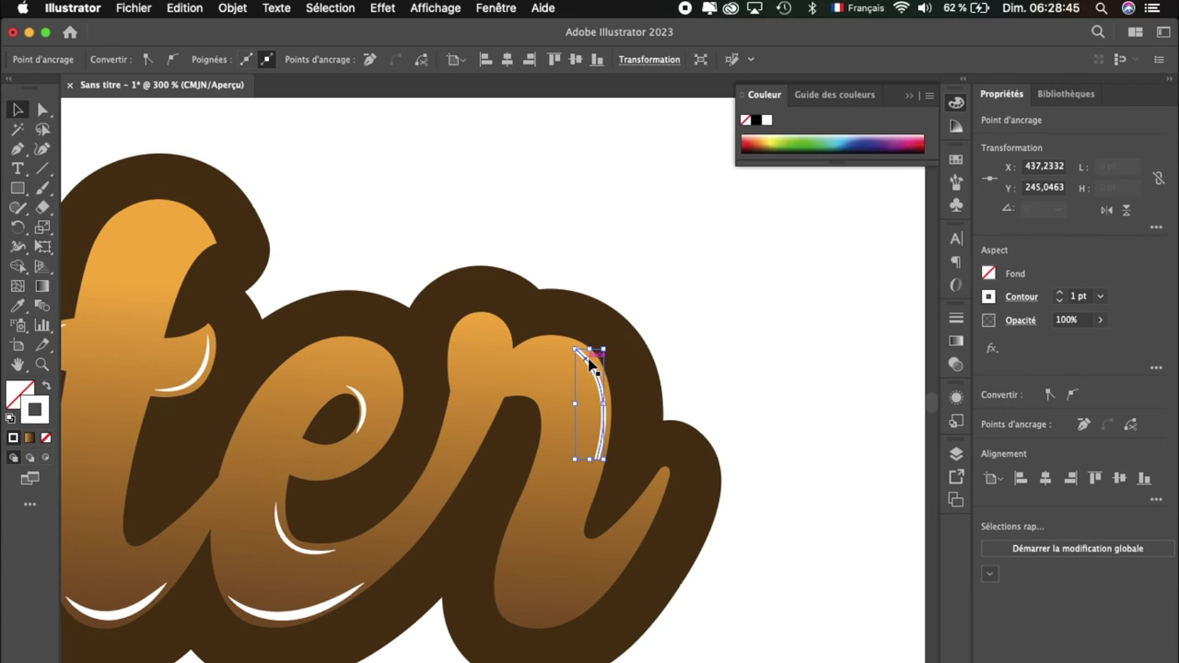
pyautogui.click(218, 56)
pyautogui.click(368, 60)
pyautogui.click(314, 126)
pyautogui.click(45, 111)
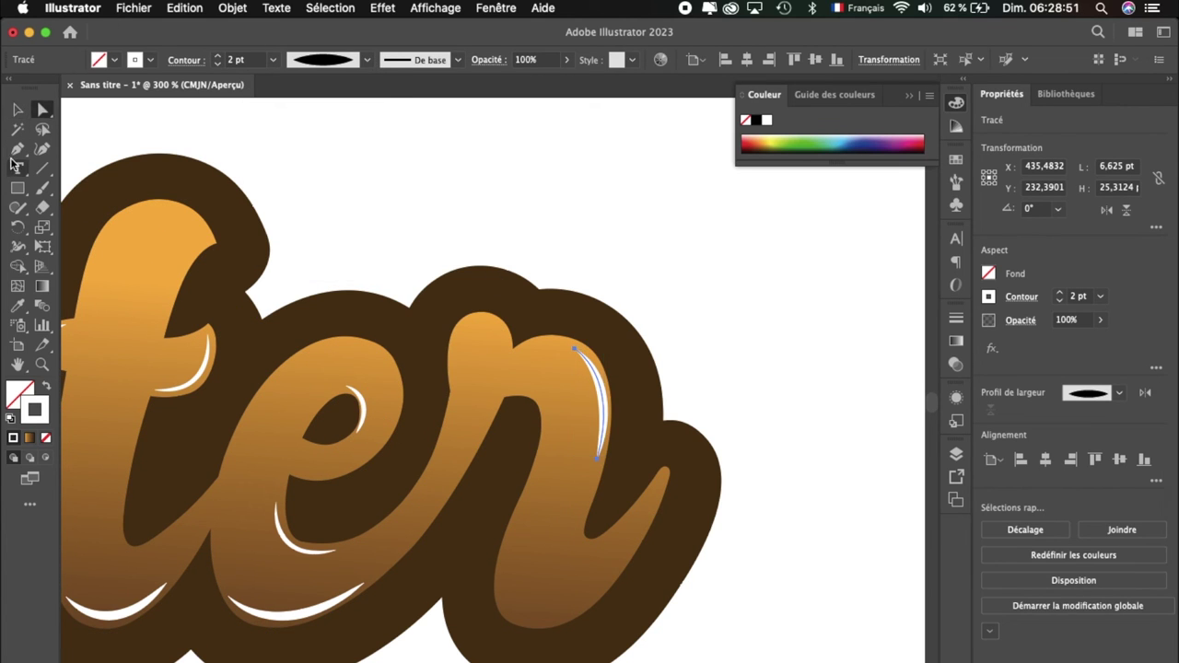
# Step: Add a 2 pt elliptically tapered white highlight along the bottom of the r
pyautogui.click(502, 557)
pyautogui.moveTo(574, 612); pyautogui.dragTo(656, 590)
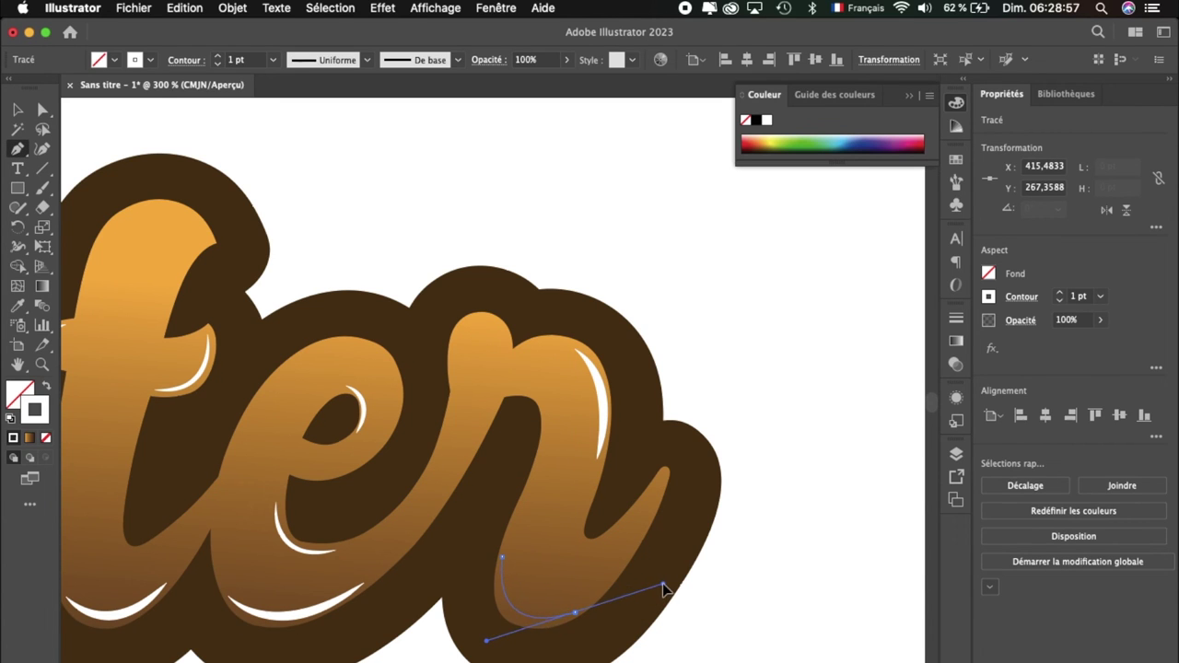
pyautogui.moveTo(657, 583); pyautogui.dragTo(663, 582)
pyautogui.click(19, 110)
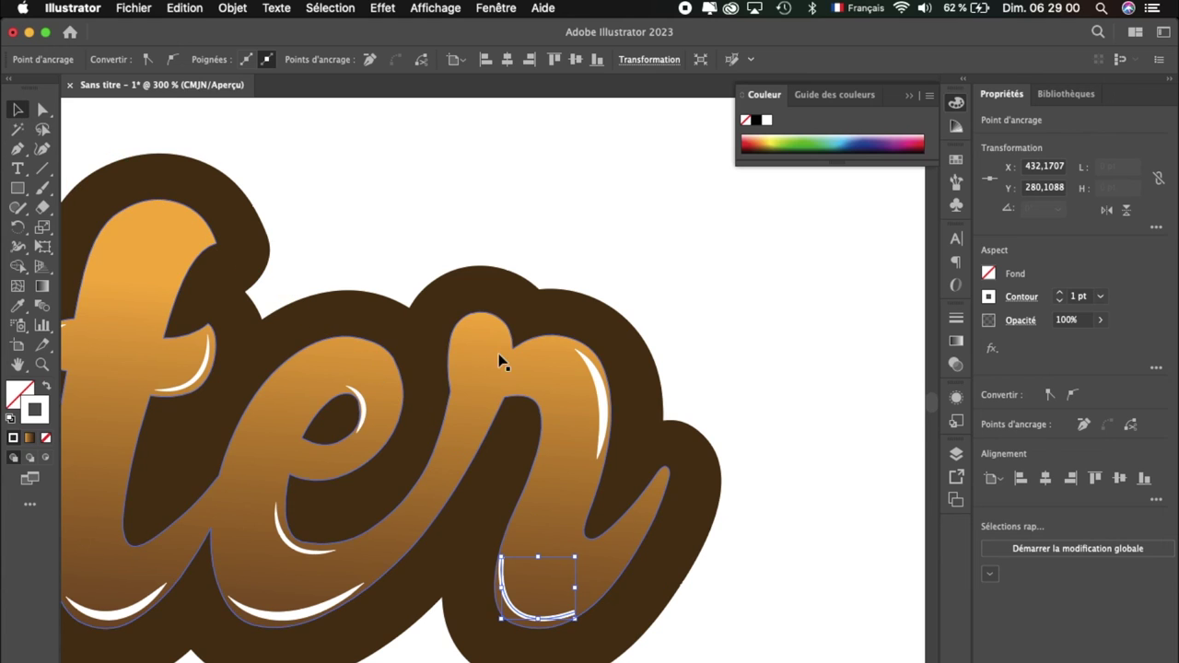
pyautogui.click(513, 613)
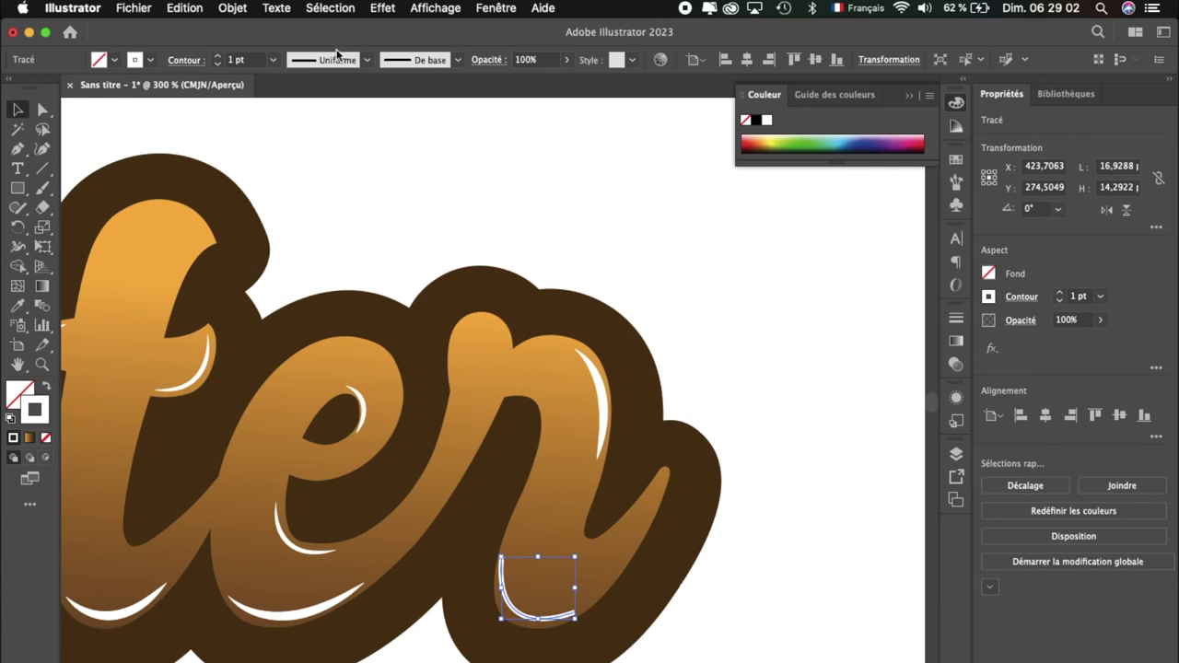
pyautogui.click(367, 60)
pyautogui.click(326, 112)
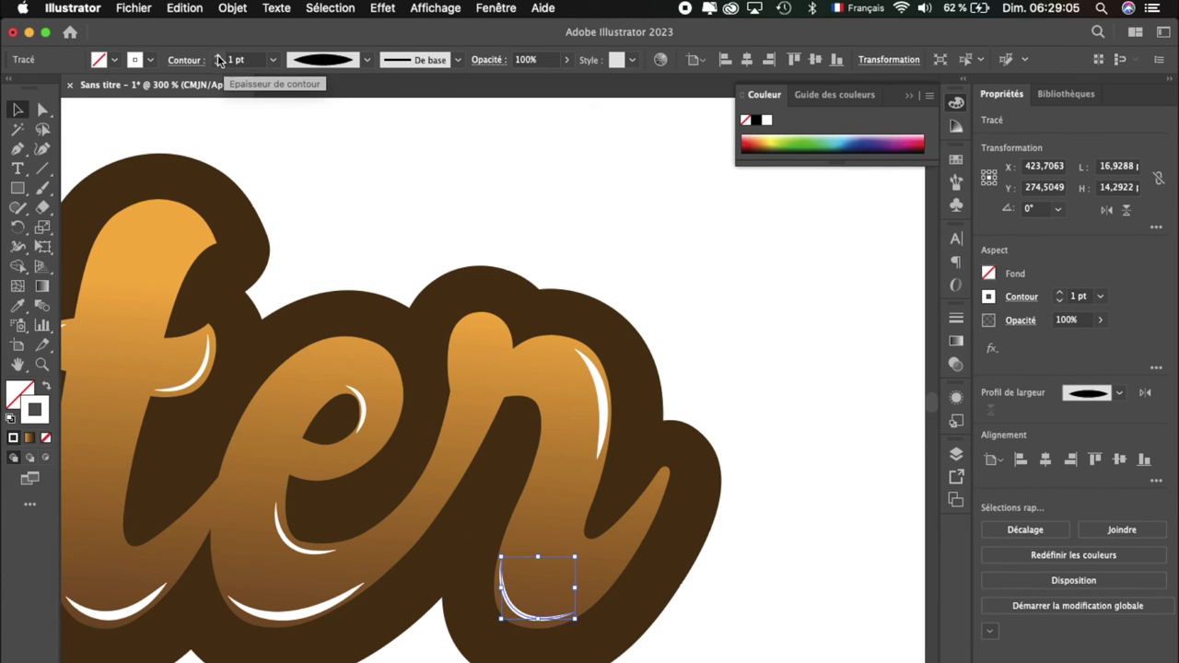
pyautogui.click(215, 56)
pyautogui.click(42, 110)
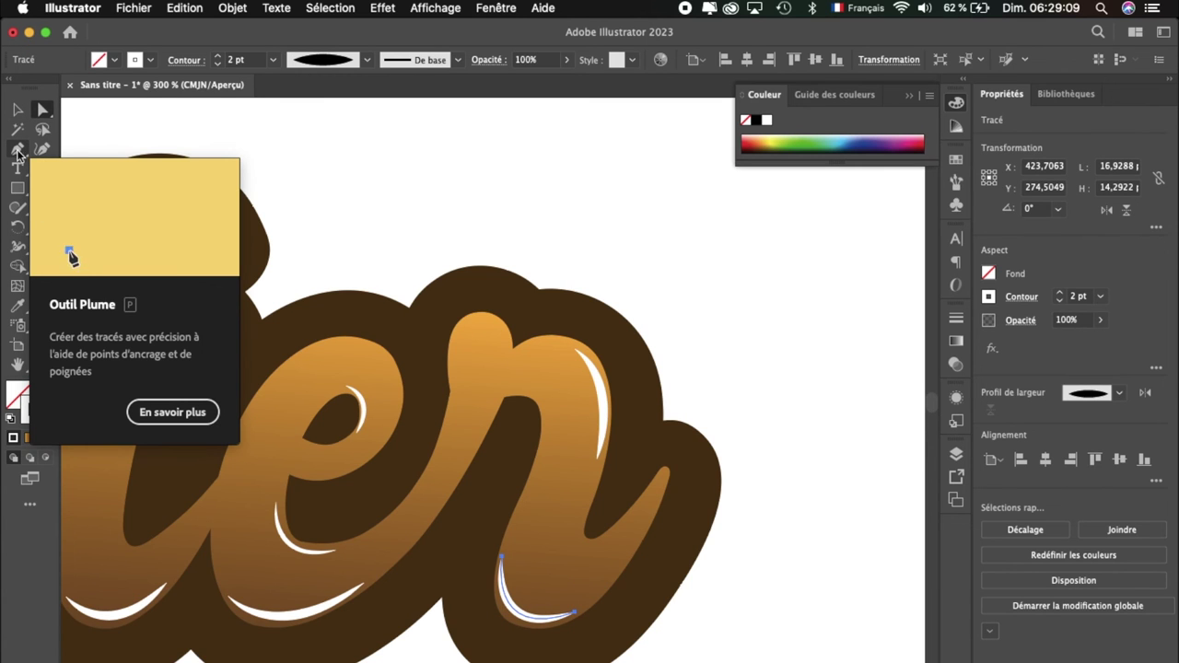
pyautogui.hscroll(-3, 387, 322)
pyautogui.hscroll(-3, 387, 322)
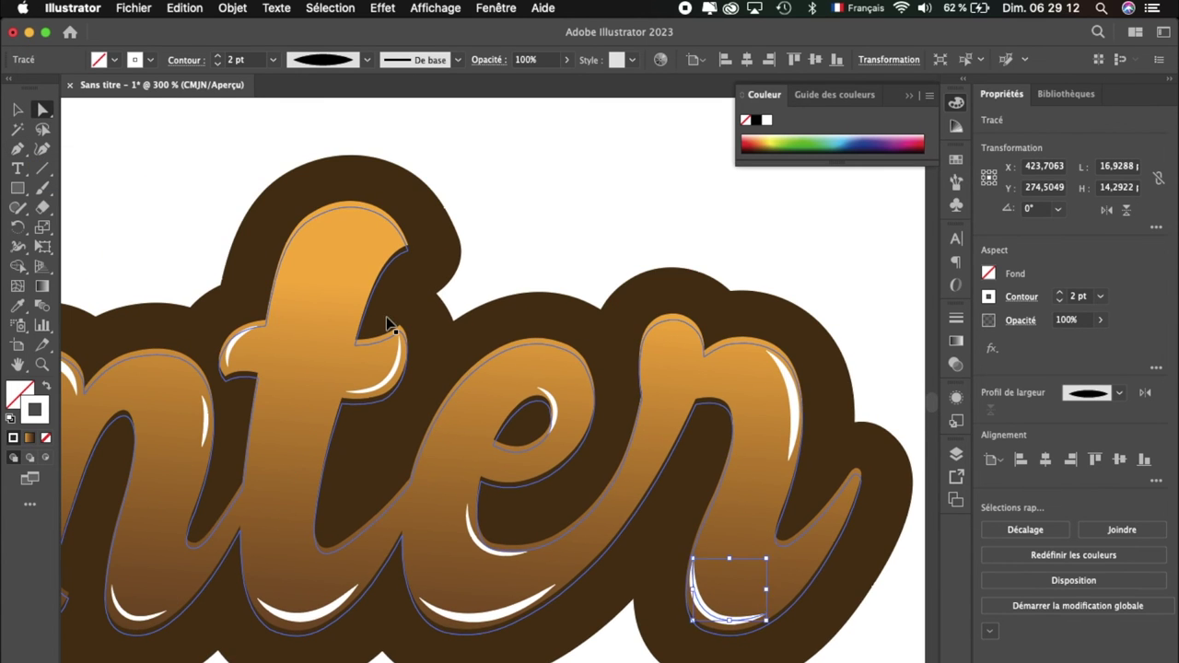
# Step: Zoom in and Shift-select the white highlights on the n, t and e
pyautogui.scroll(-2, 387, 322)
pyautogui.scroll(-2, 387, 322)
pyautogui.hscroll(-3, 387, 323)
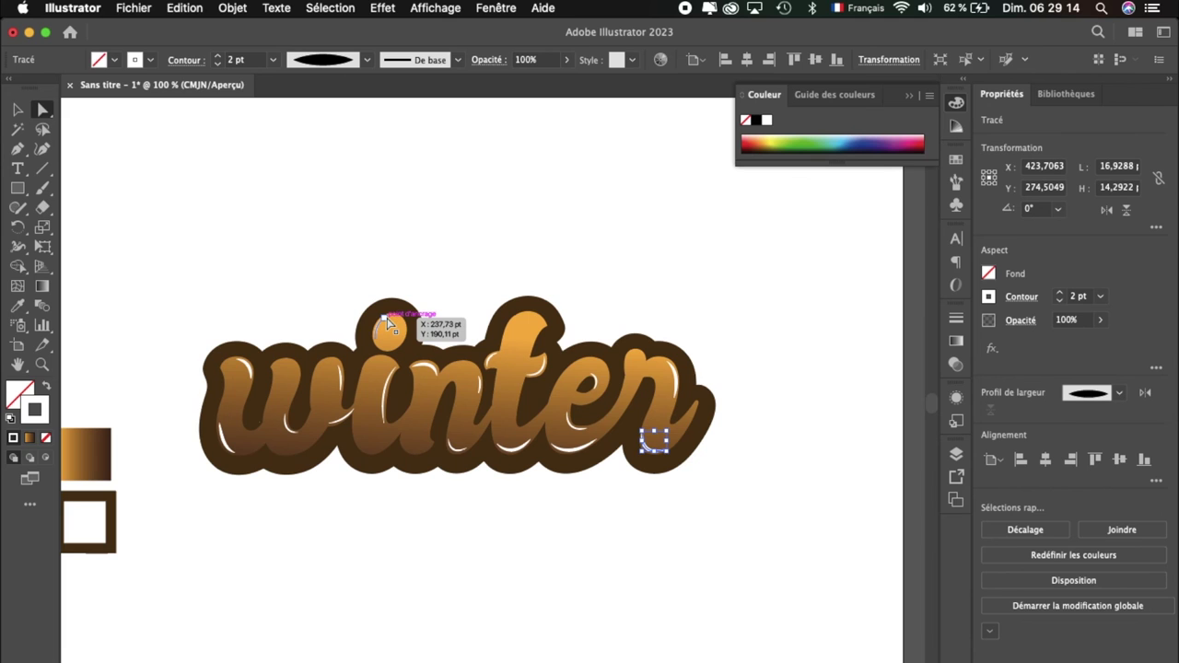
pyautogui.hscroll(-2, 387, 324)
pyautogui.hscroll(-2, 390, 321)
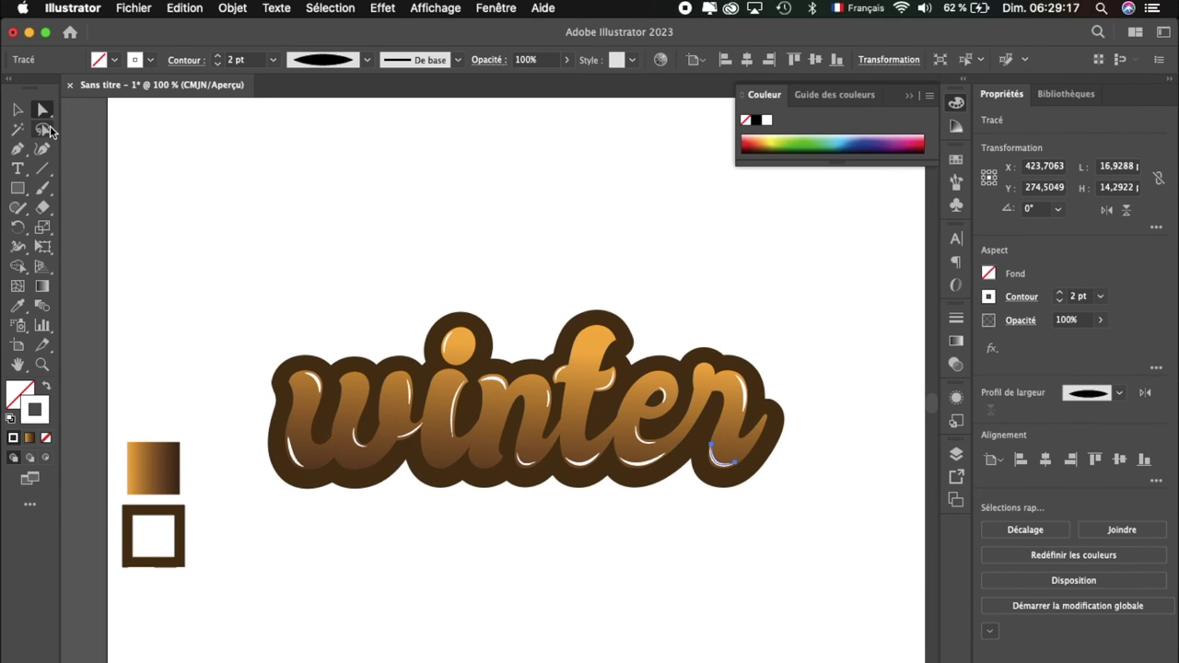
pyautogui.click(356, 337)
pyautogui.scroll(-1, 356, 337)
pyautogui.hscroll(1, 355, 337)
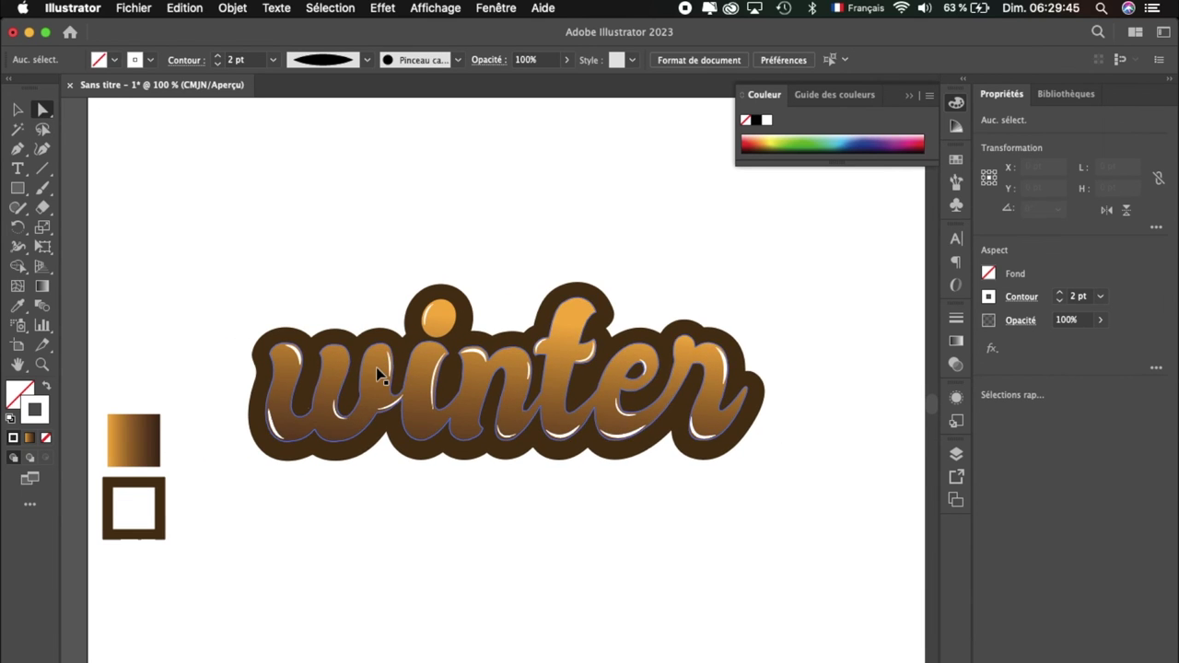
pyautogui.press('super+plus')
pyautogui.click(472, 292)
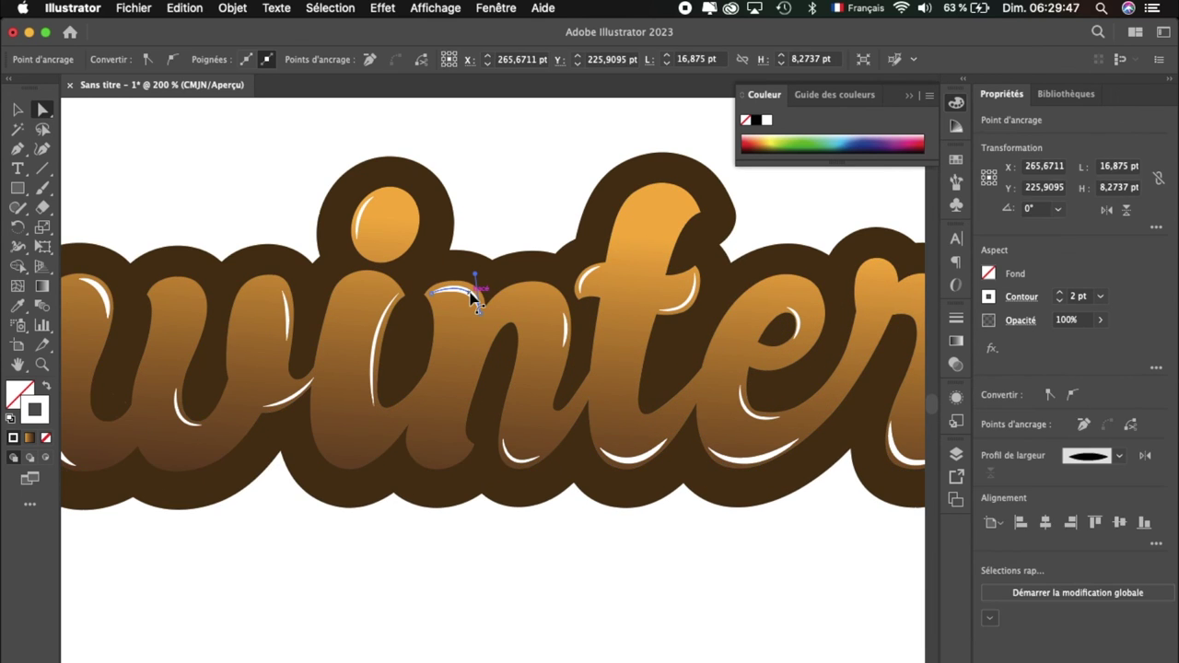
pyautogui.keyDown('shift'); pyautogui.click(520, 456); pyautogui.keyUp('shift')
pyautogui.keyDown('shift'); pyautogui.click(615, 458); pyautogui.keyUp('shift')
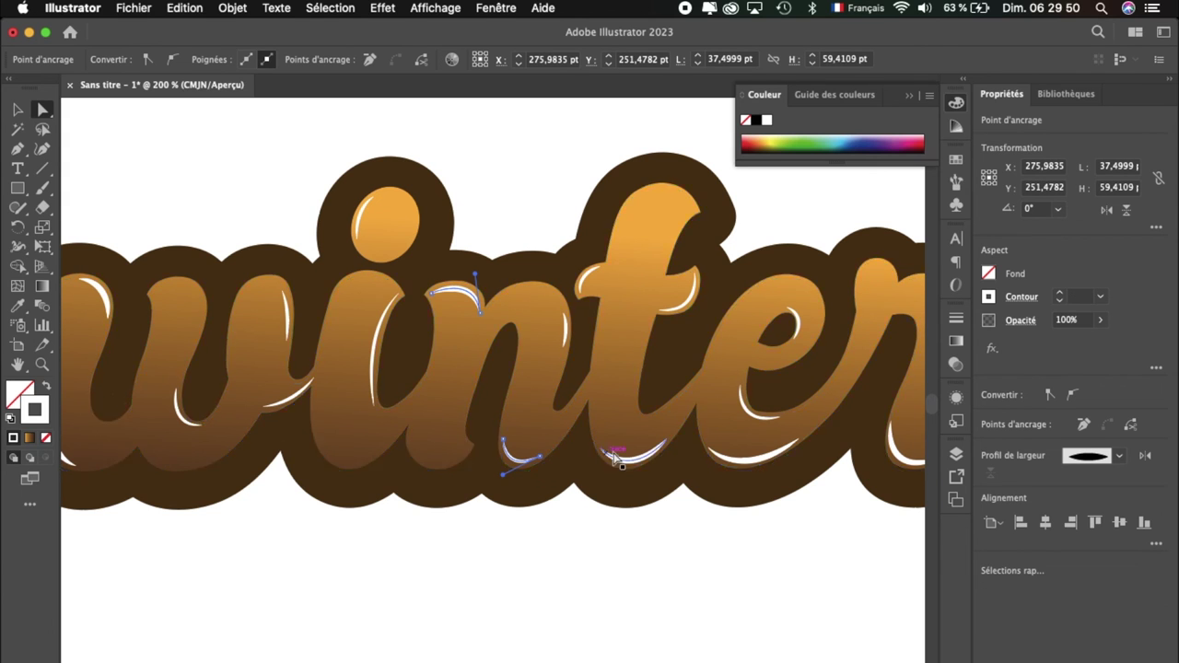
pyautogui.keyDown('shift'); pyautogui.click(756, 461); pyautogui.keyUp('shift')
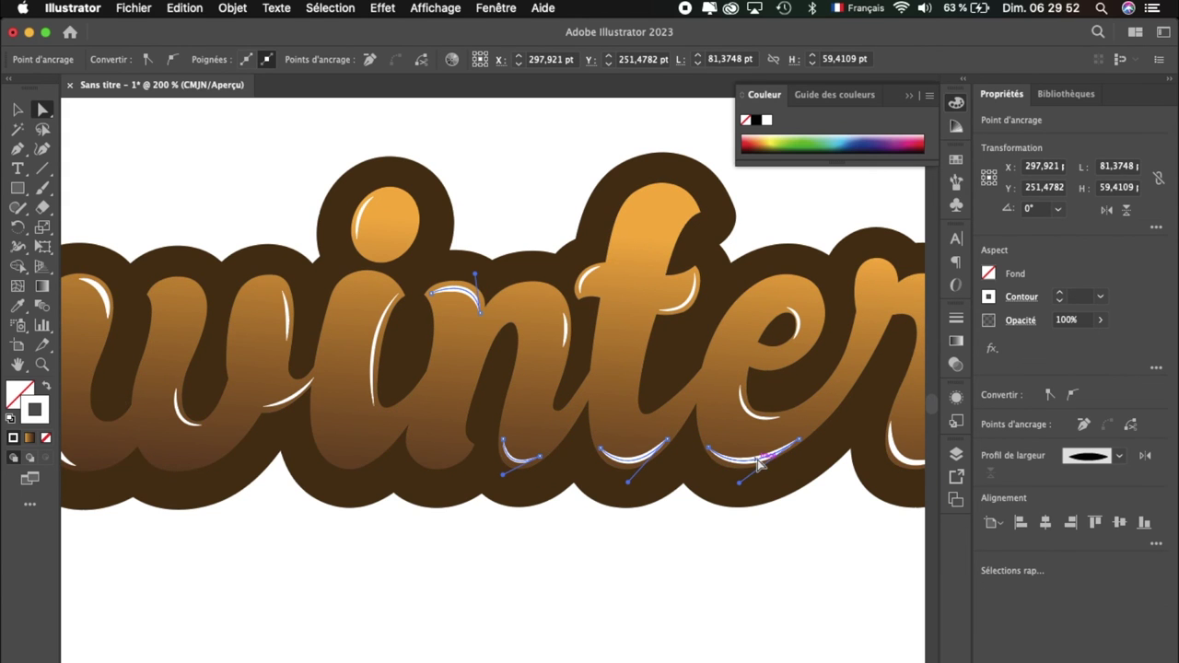
pyautogui.keyDown('shift'); pyautogui.click(755, 410); pyautogui.keyUp('shift')
# Step: Add the r's upper and lower highlights, another e highlight and the i-dot highlight
pyautogui.hscroll(5, 847, 426)
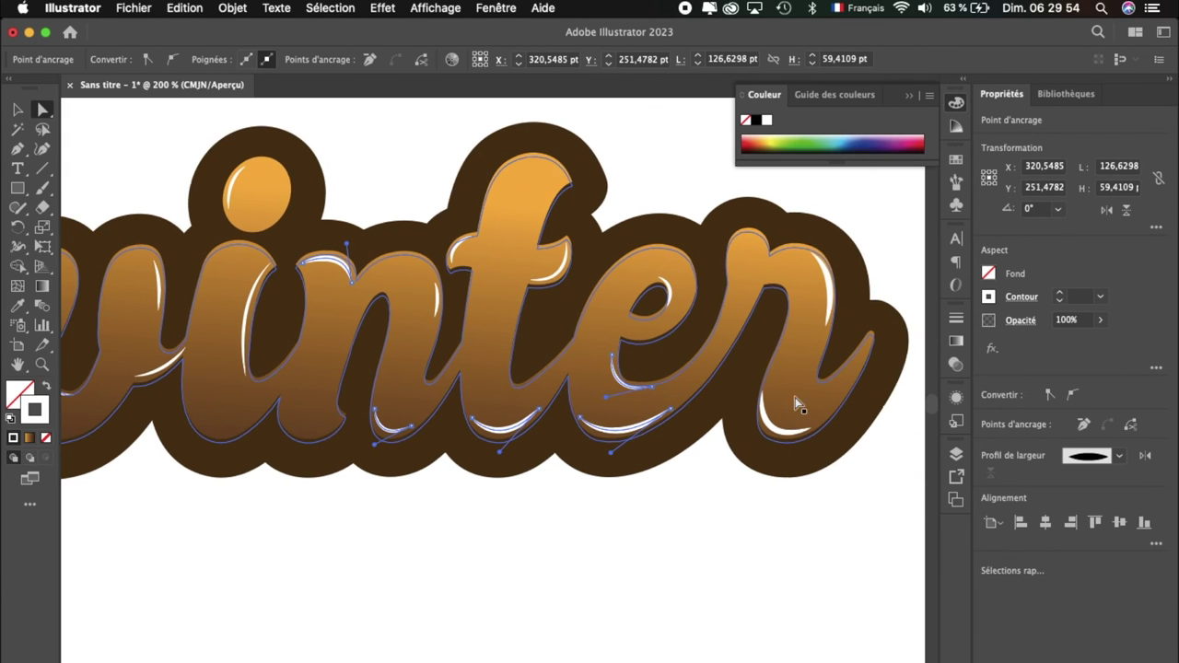
pyautogui.keyDown('shift'); pyautogui.click(669, 290); pyautogui.keyUp('shift')
pyautogui.keyDown('shift'); pyautogui.click(827, 285); pyautogui.keyUp('shift')
pyautogui.keyDown('shift'); pyautogui.click(788, 438); pyautogui.keyUp('shift')
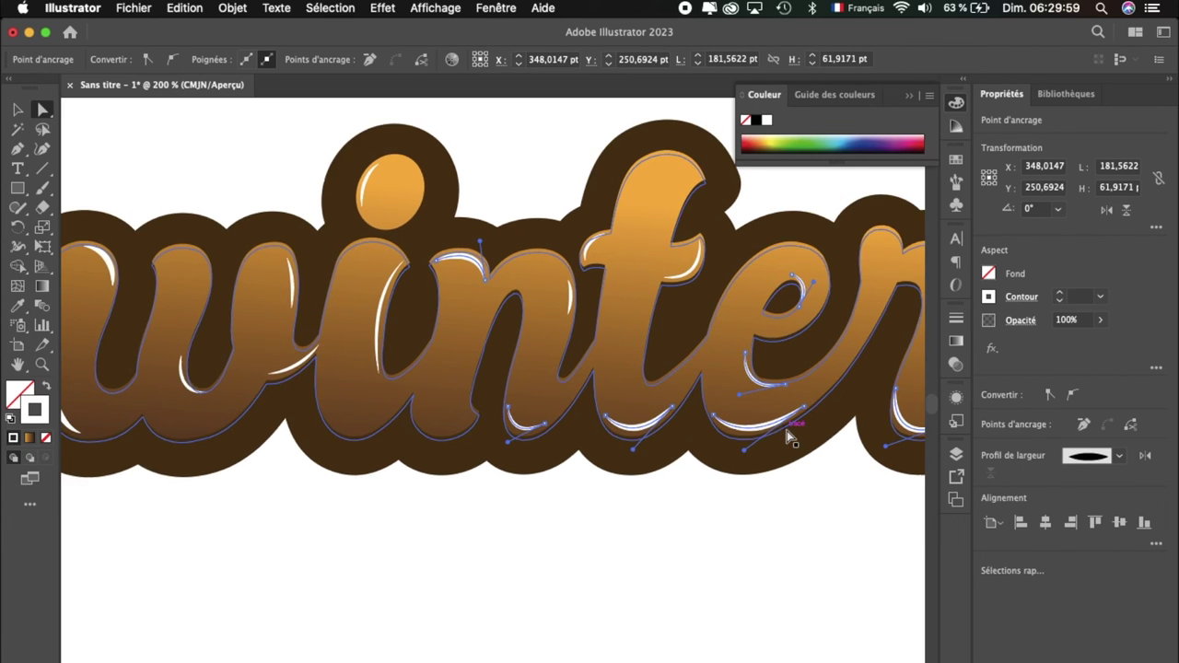
pyautogui.hscroll(-10, 774, 414)
pyautogui.hscroll(5, 755, 385)
pyautogui.scroll(-2, 755, 385)
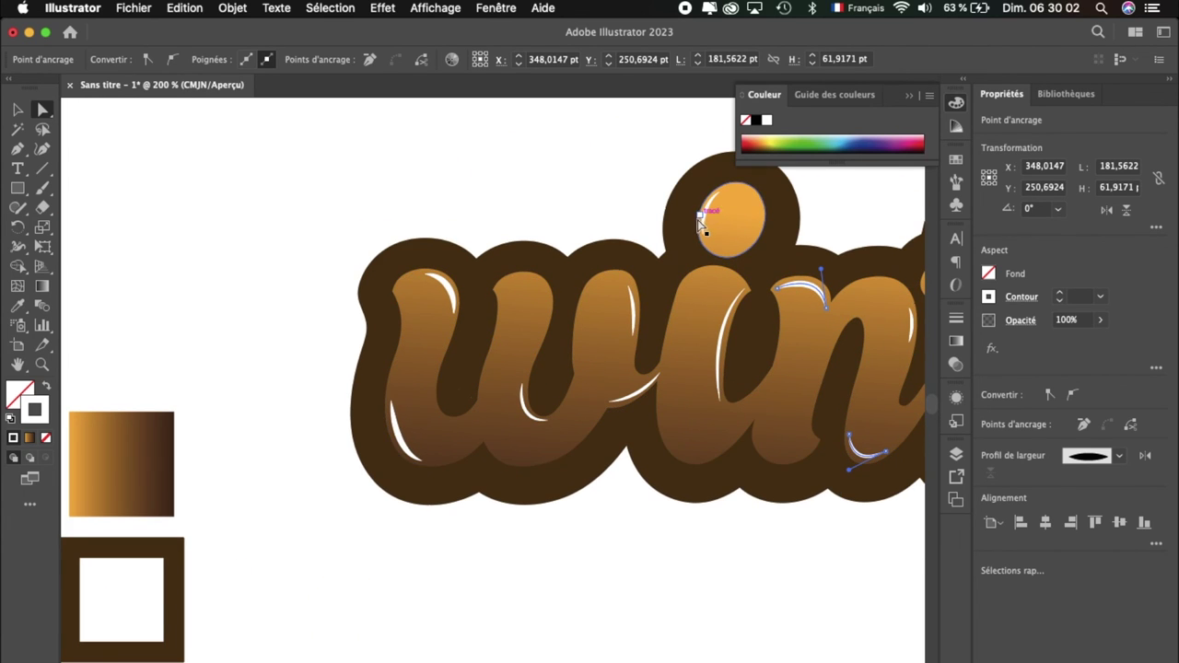
pyautogui.keyDown('shift'); pyautogui.click(707, 207); pyautogui.keyUp('shift')
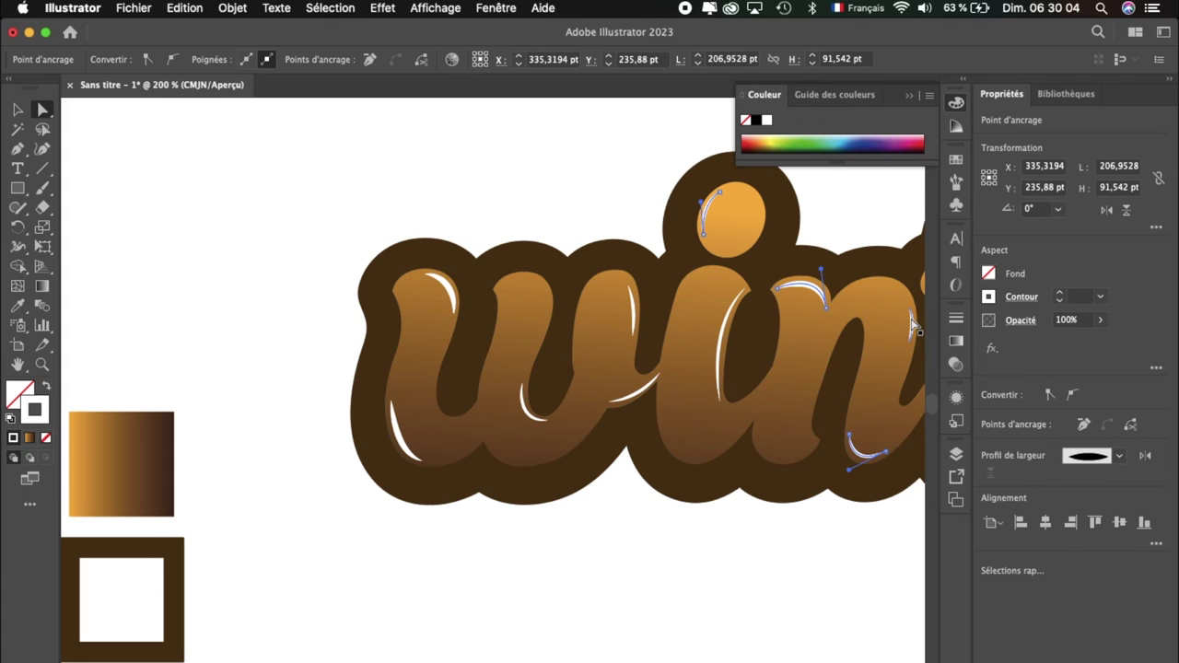
# Step: Add the t crossbar, i stem and all w highlights to the selection
pyautogui.hscroll(5, 910, 324)
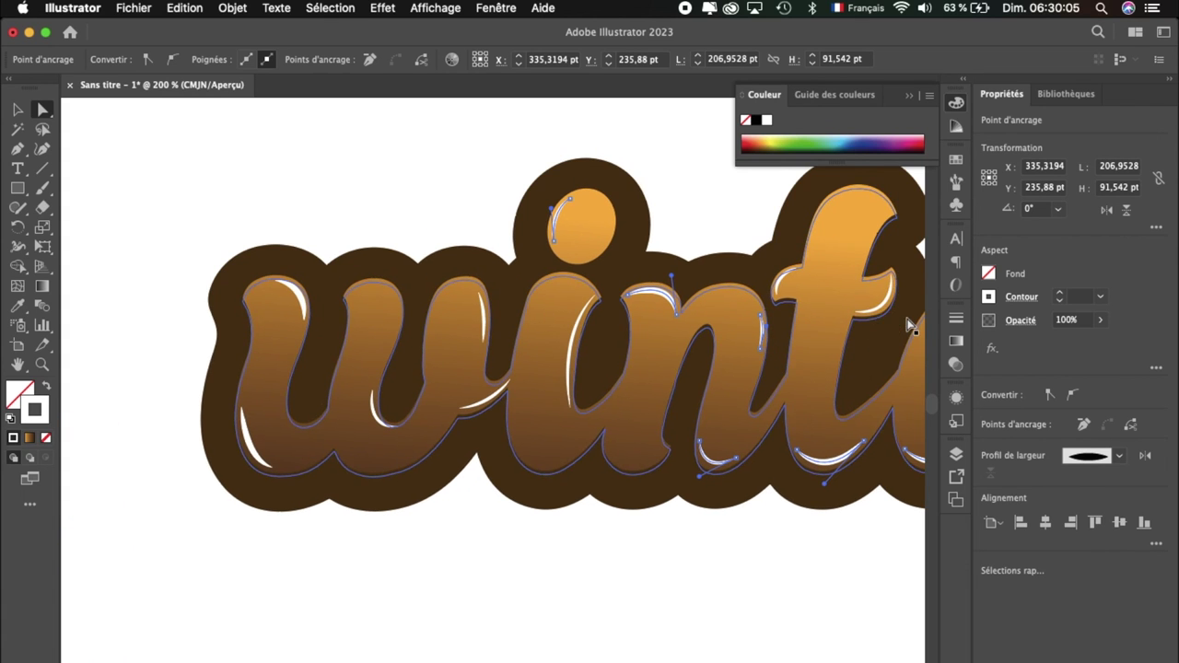
pyautogui.keyDown('shift'); pyautogui.click(856, 310); pyautogui.keyUp('shift')
pyautogui.keyDown('shift'); pyautogui.click(581, 343); pyautogui.keyUp('shift')
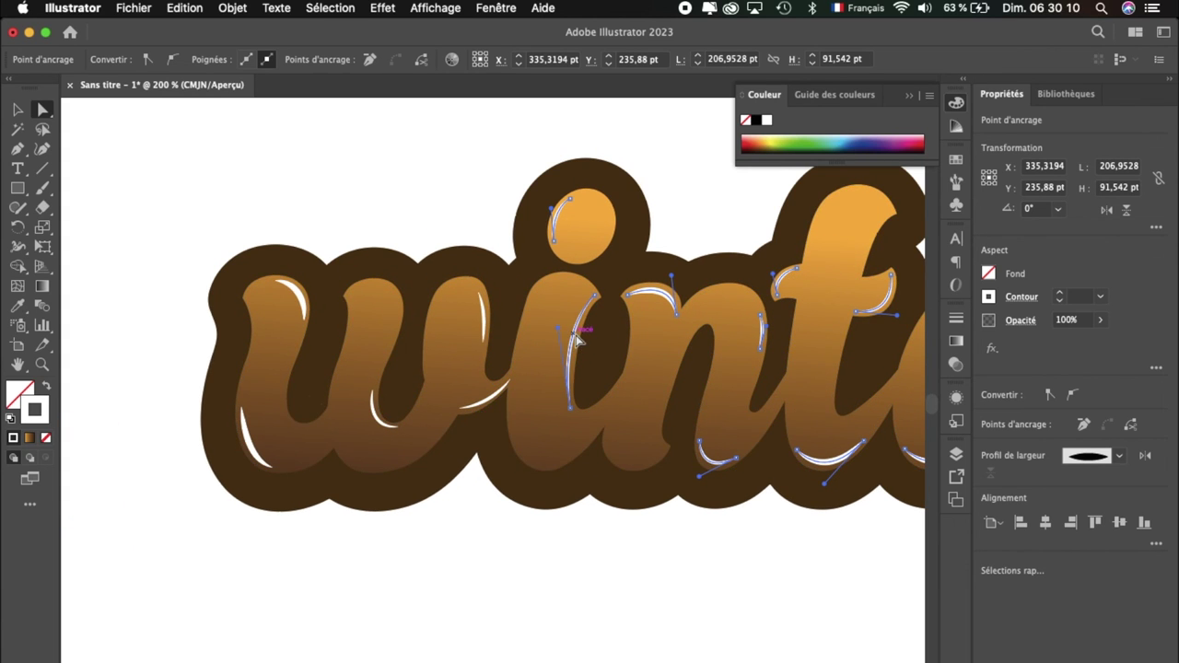
pyautogui.keyDown('shift'); pyautogui.click(486, 329); pyautogui.keyUp('shift')
pyautogui.keyDown('shift'); pyautogui.click(498, 398); pyautogui.keyUp('shift')
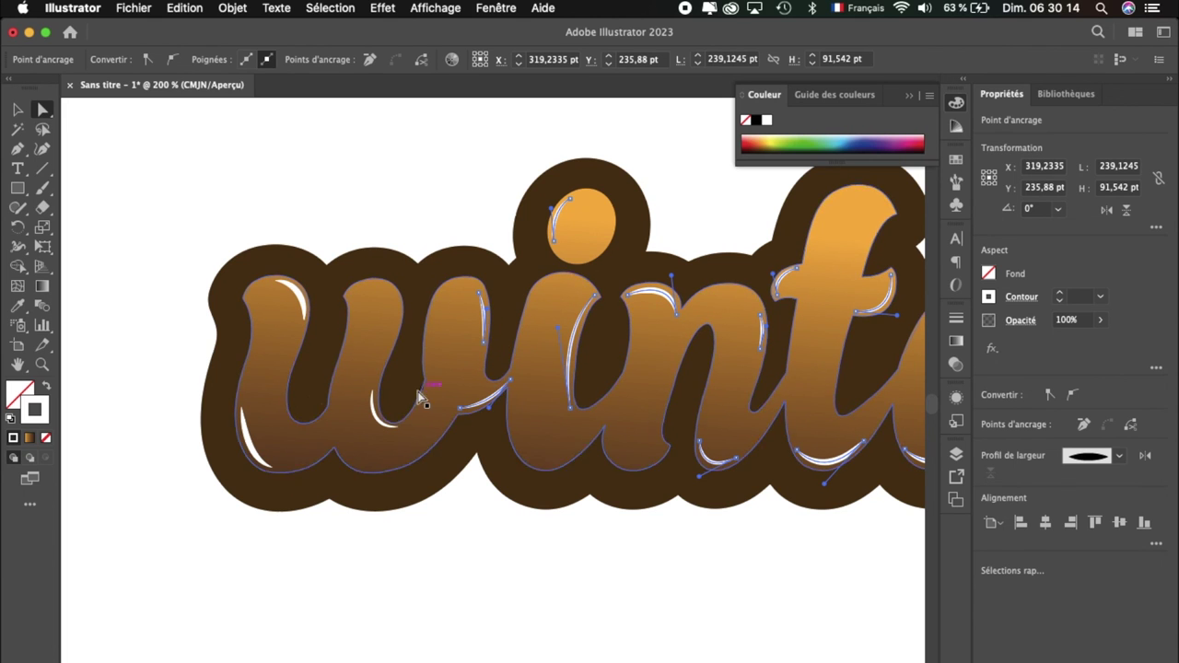
pyautogui.keyDown('shift'); pyautogui.click(378, 423); pyautogui.keyUp('shift')
pyautogui.keyDown('shift'); pyautogui.click(302, 300); pyautogui.keyUp('shift')
pyautogui.keyDown('shift'); pyautogui.click(260, 460); pyautogui.keyUp('shift')
pyautogui.keyDown('shift'); pyautogui.click(260, 461); pyautogui.keyUp('shift')
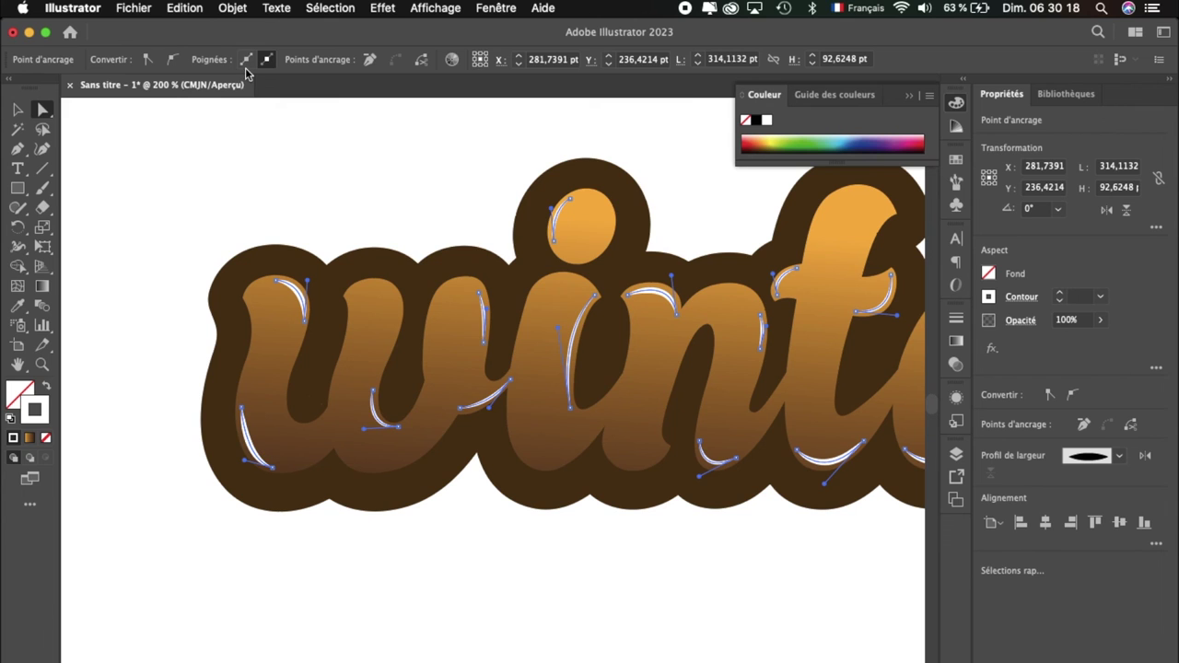
# Step: Apply a slight Gaussian Blur of about 1.5 pixels to the selected highlights
pyautogui.click(382, 7)
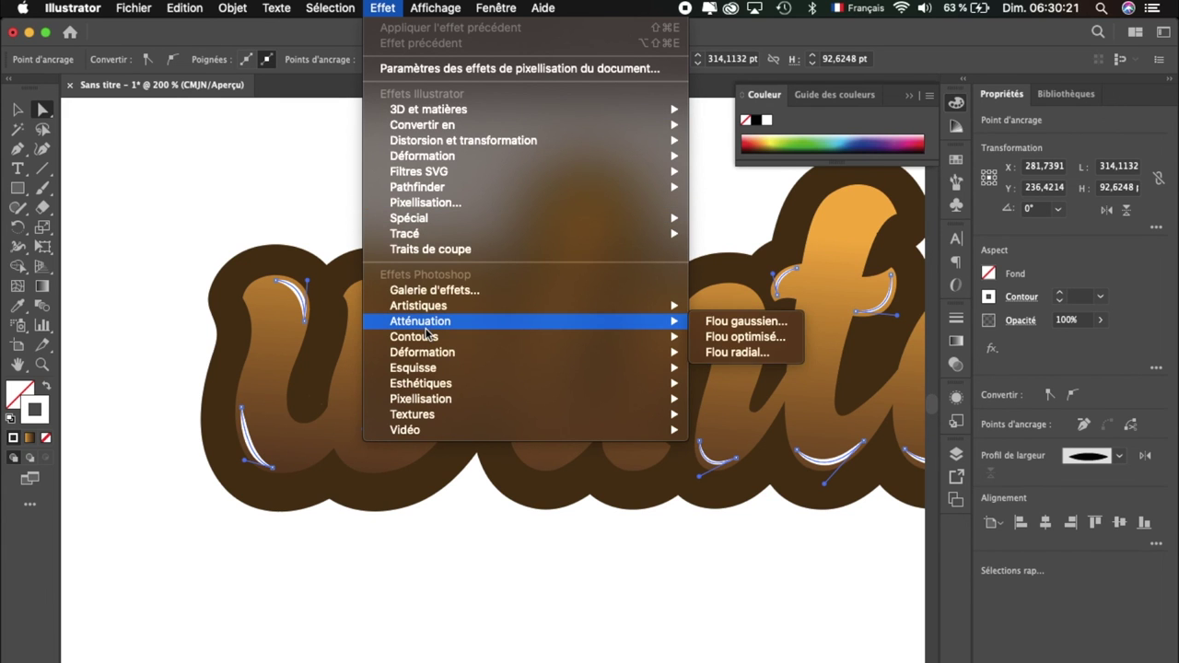
pyautogui.click(739, 320)
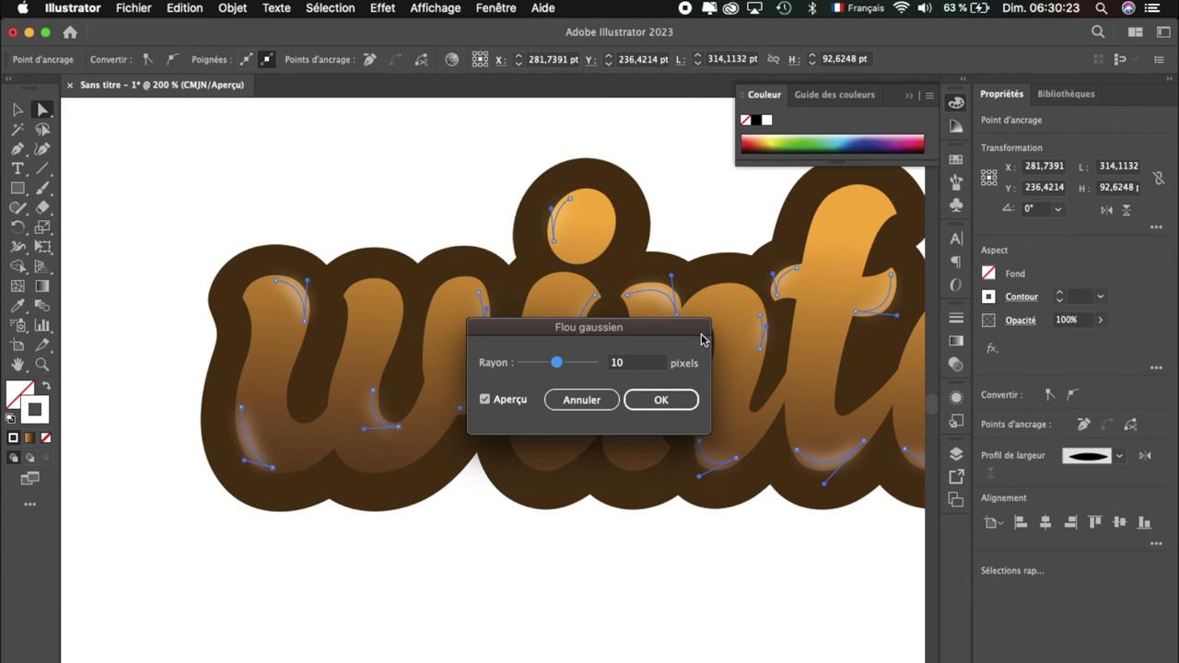
pyautogui.moveTo(542, 364)
pyautogui.mouseDown()
pyautogui.moveTo(521, 367)
pyautogui.moveTo(532, 366)
pyautogui.mouseUp()
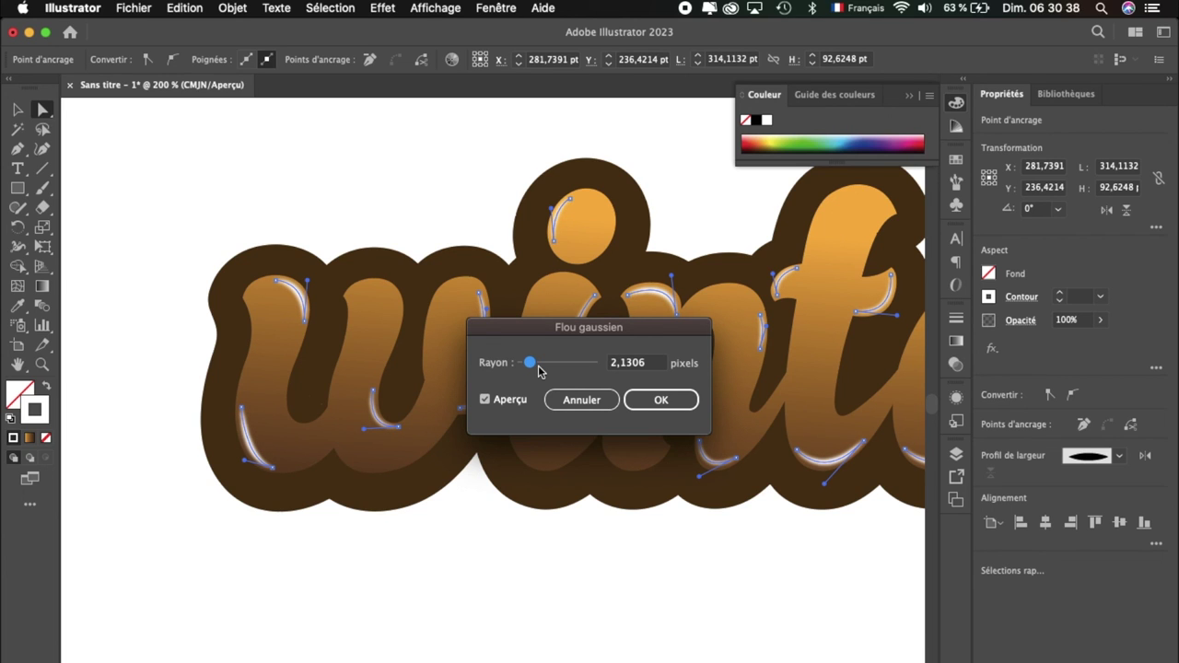
pyautogui.moveTo(538, 365); pyautogui.dragTo(538, 366)
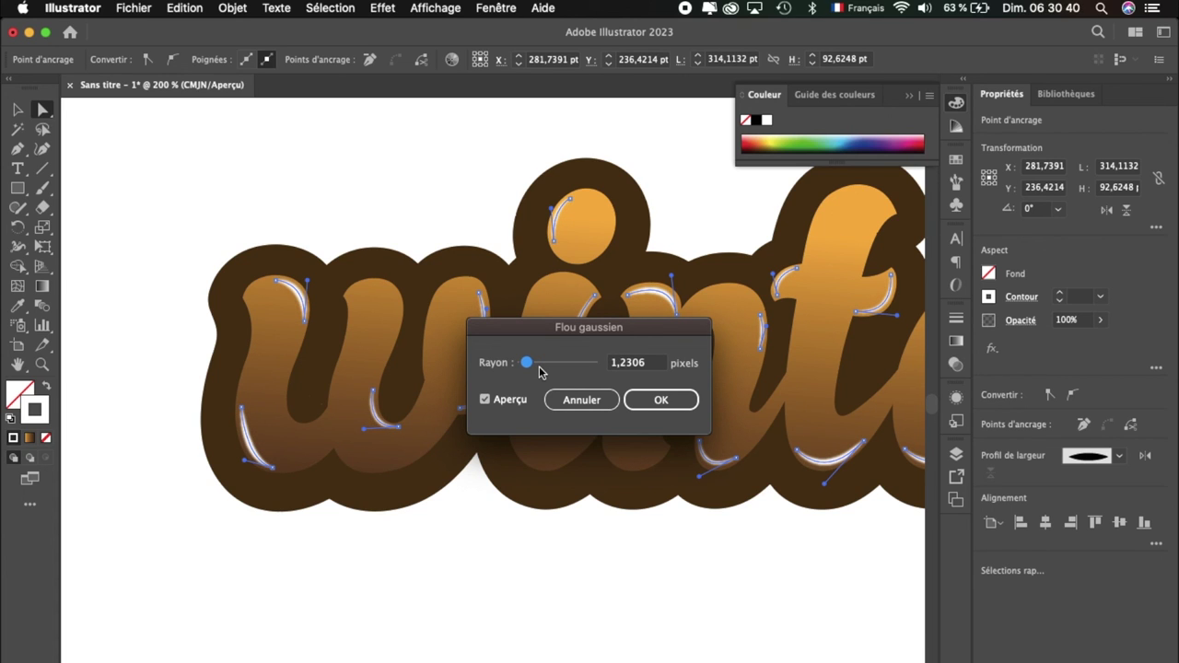
pyautogui.click(686, 402)
pyautogui.click(618, 582)
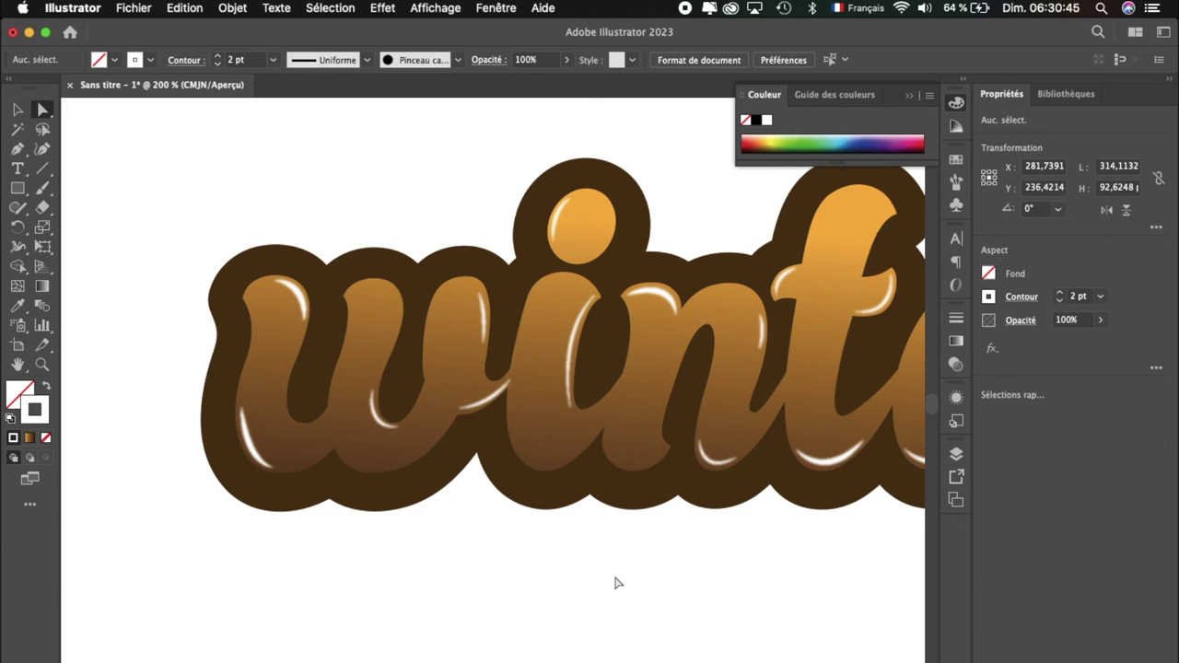
pyautogui.hscroll(3, 618, 582)
pyautogui.hscroll(3, 618, 582)
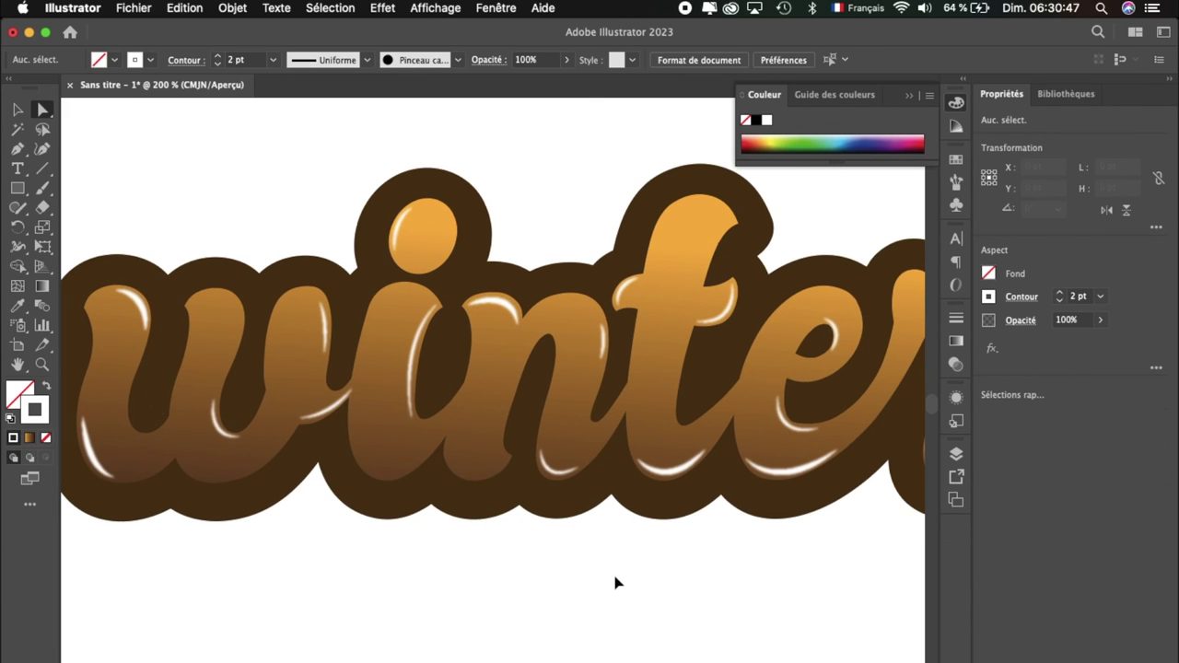
pyautogui.press('super+minus')
pyautogui.hscroll(2, 618, 582)
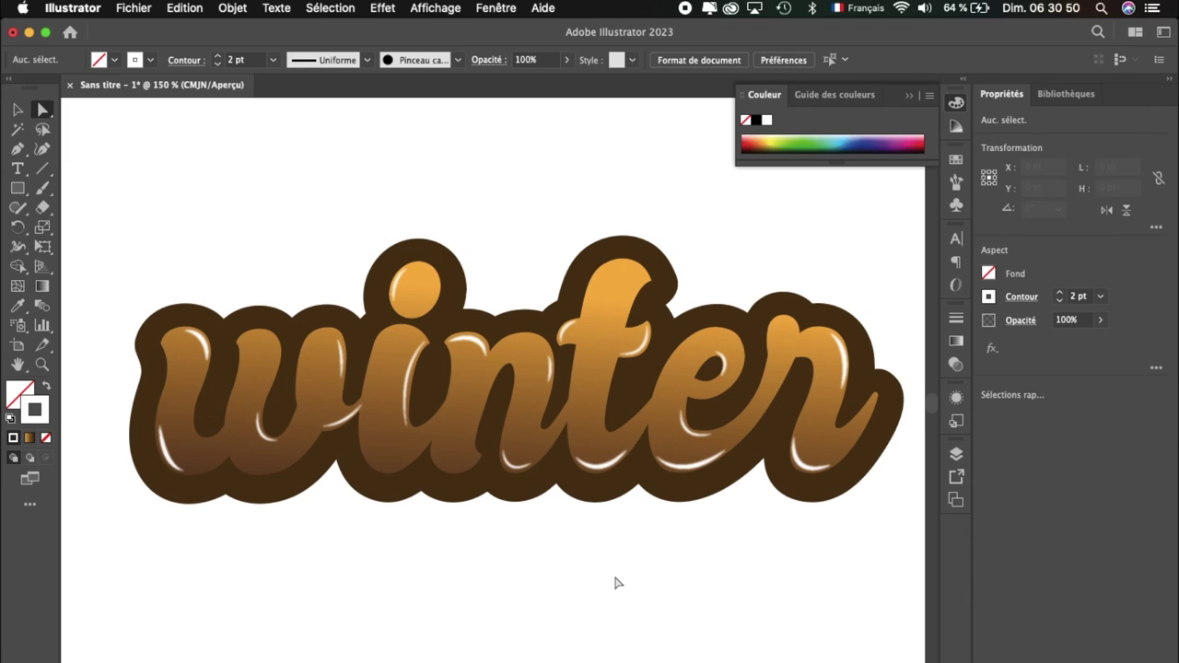